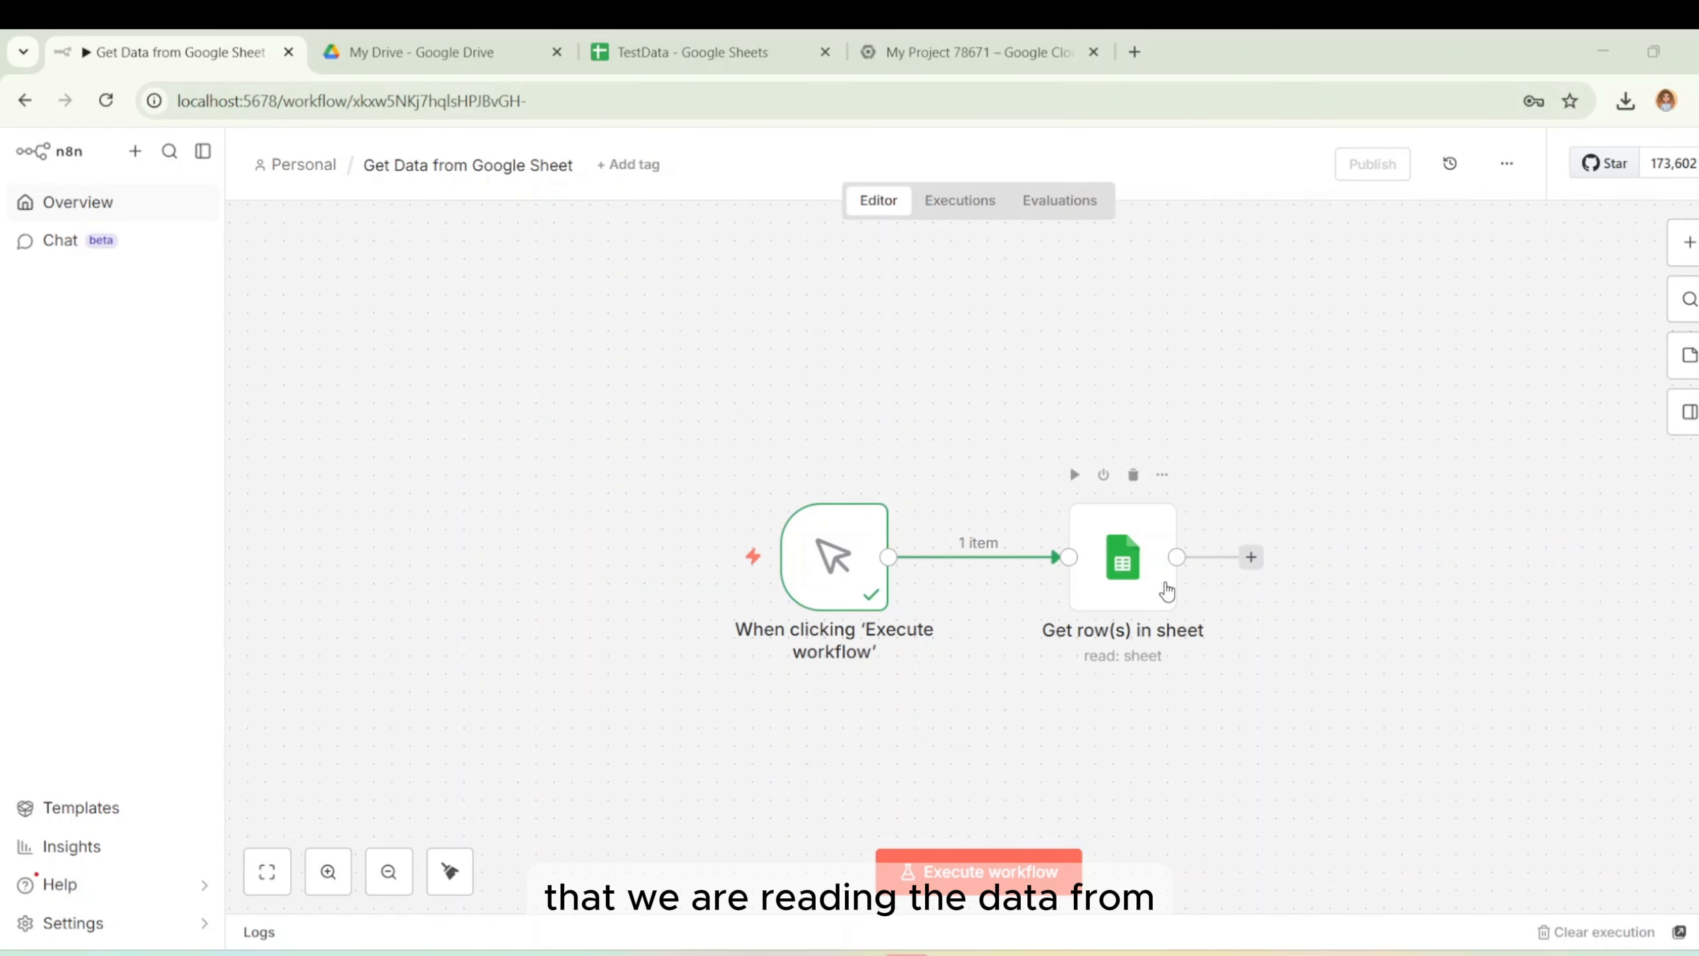
Check the TestData sheet, run the workflow, and confirm the sheet node outputs 15 rows.
click(701, 48)
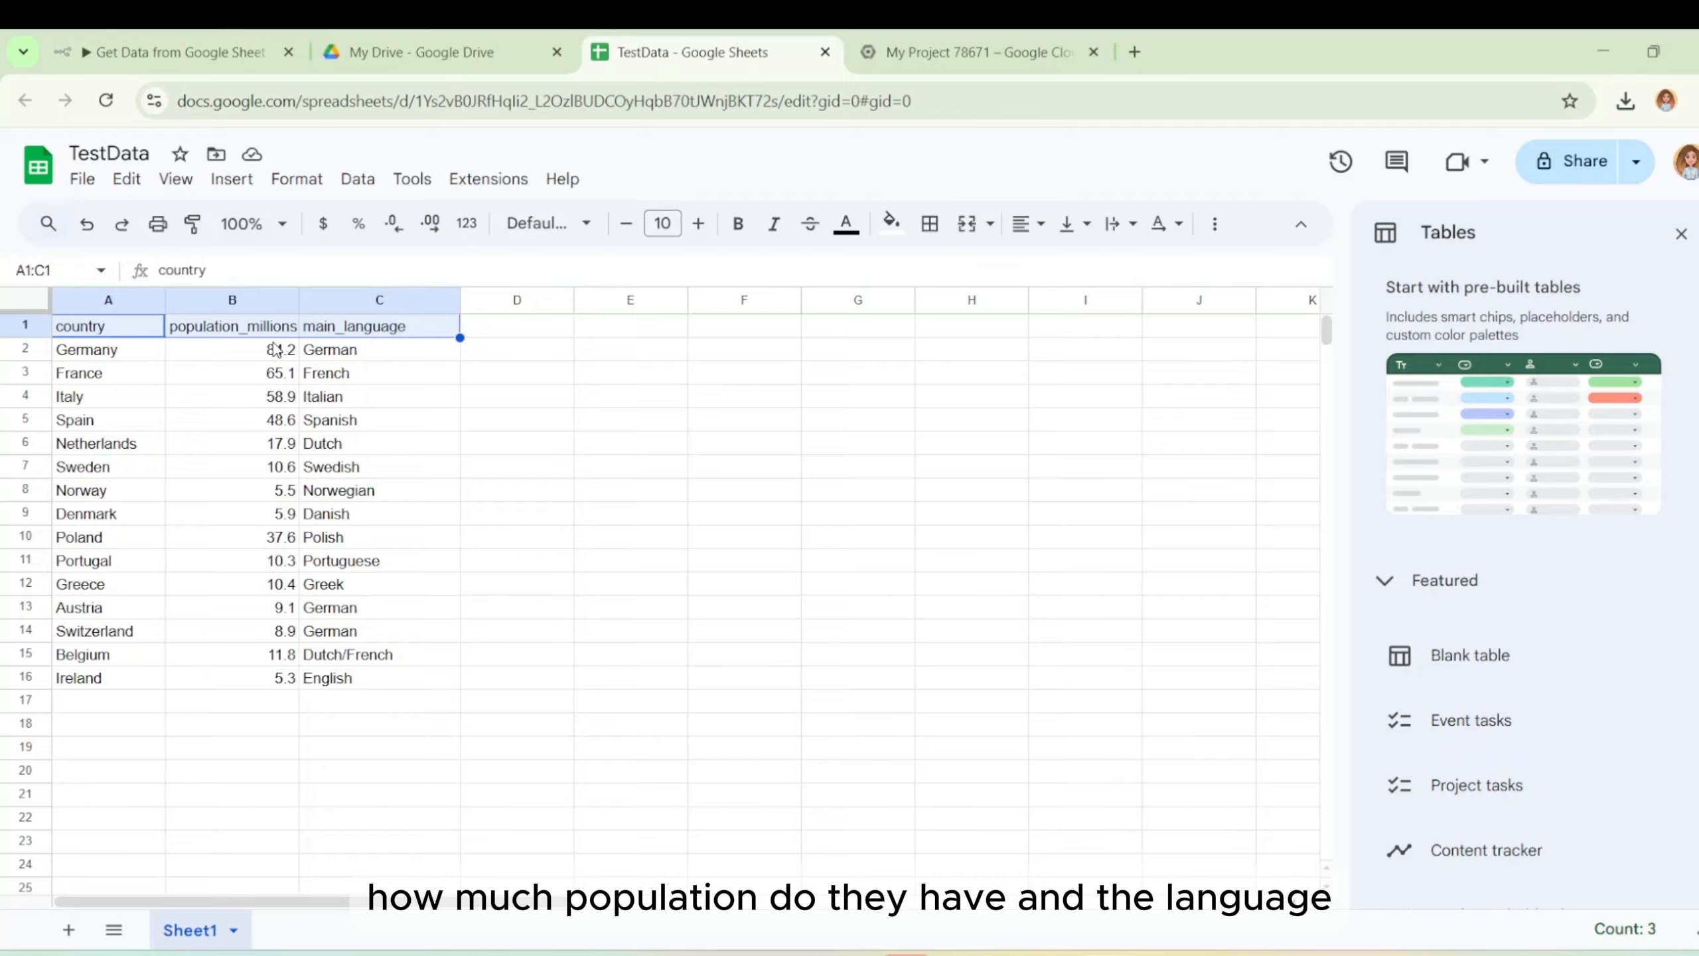
click(237, 53)
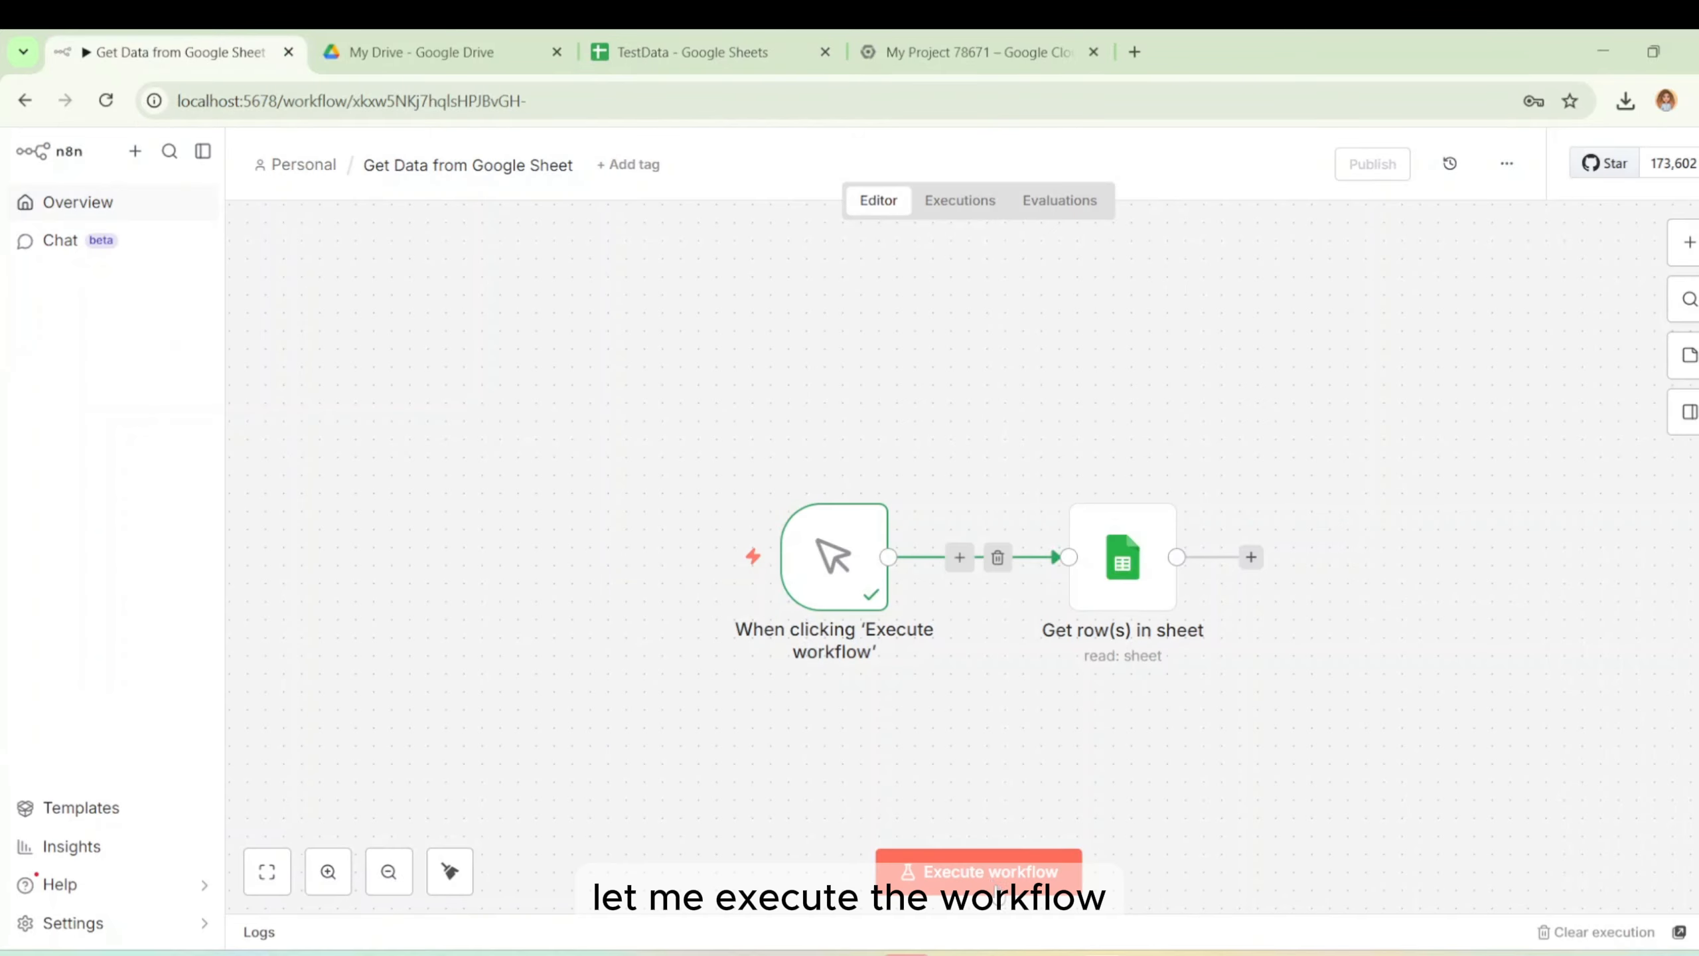
click(994, 883)
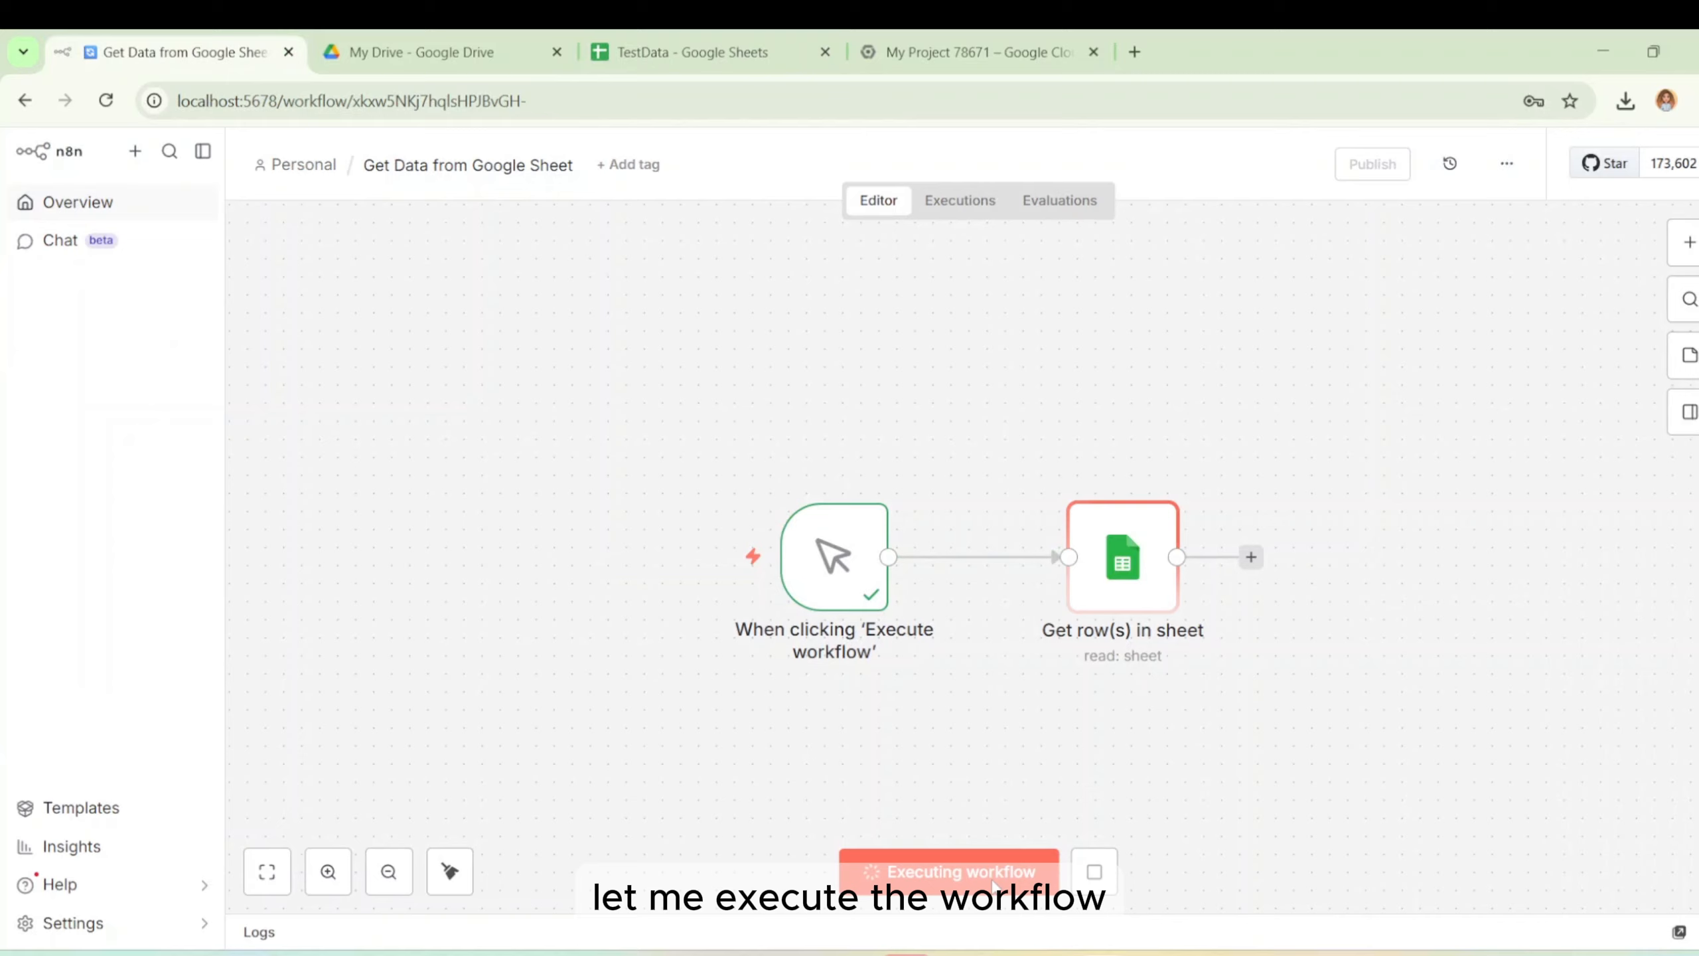
double_click(1119, 557)
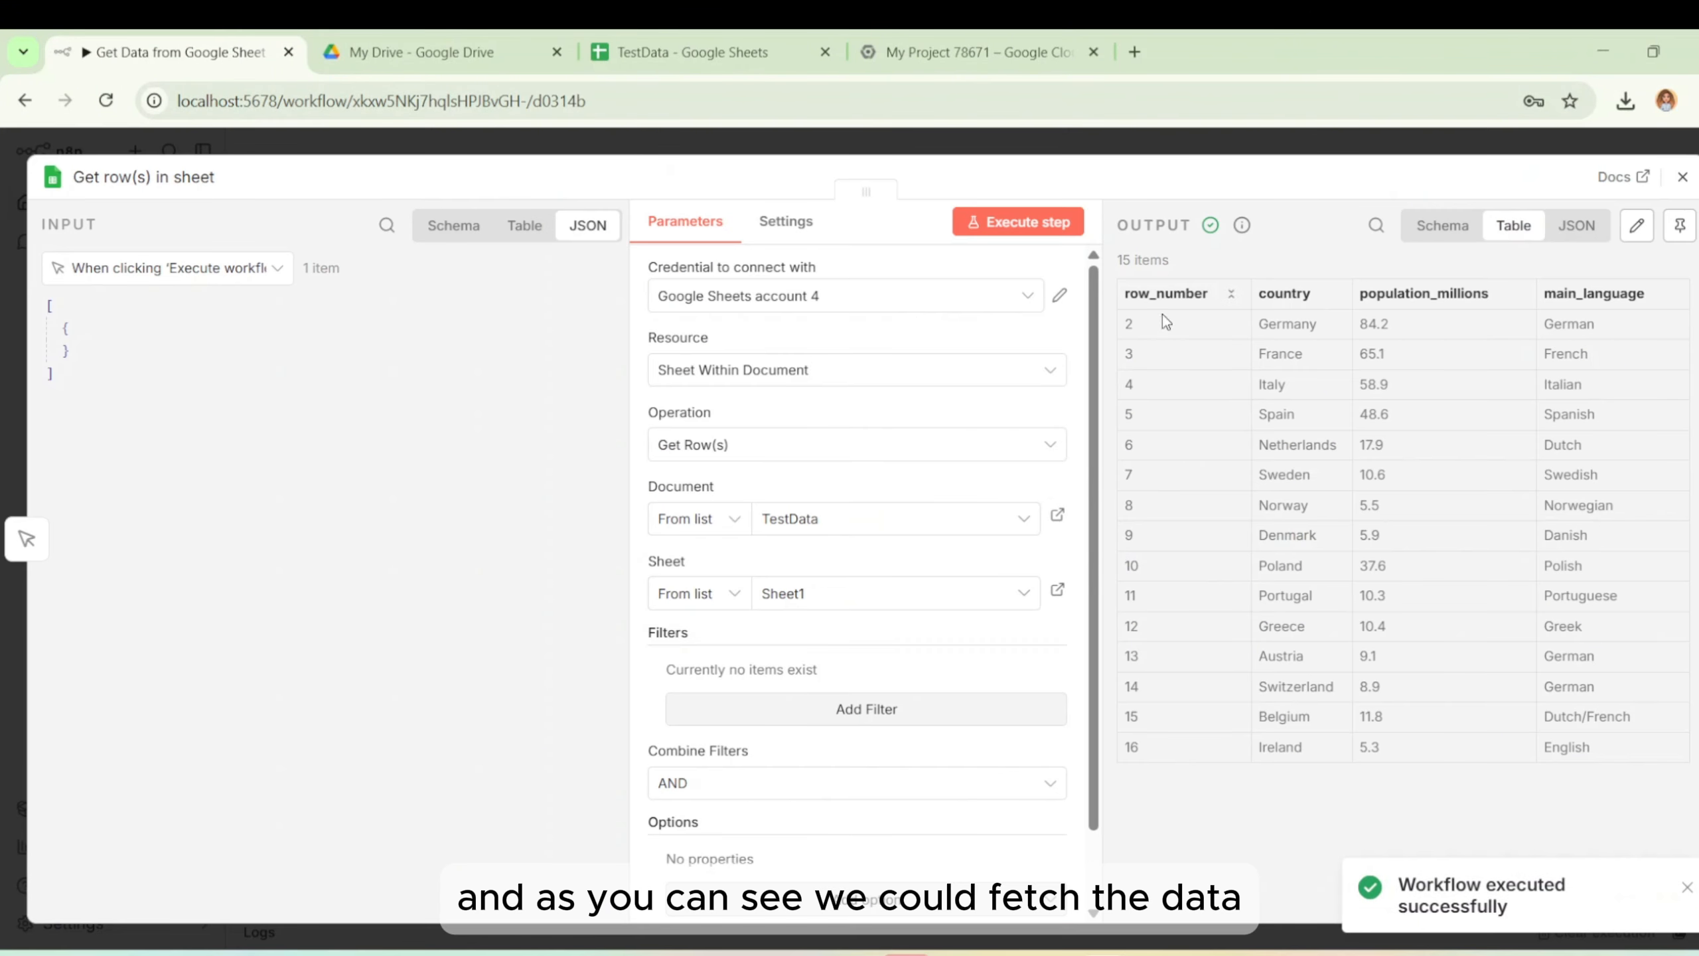
click(1682, 176)
Add a Google Sheets 'Get row(s) in sheet' node after the first sheet node.
click(1690, 258)
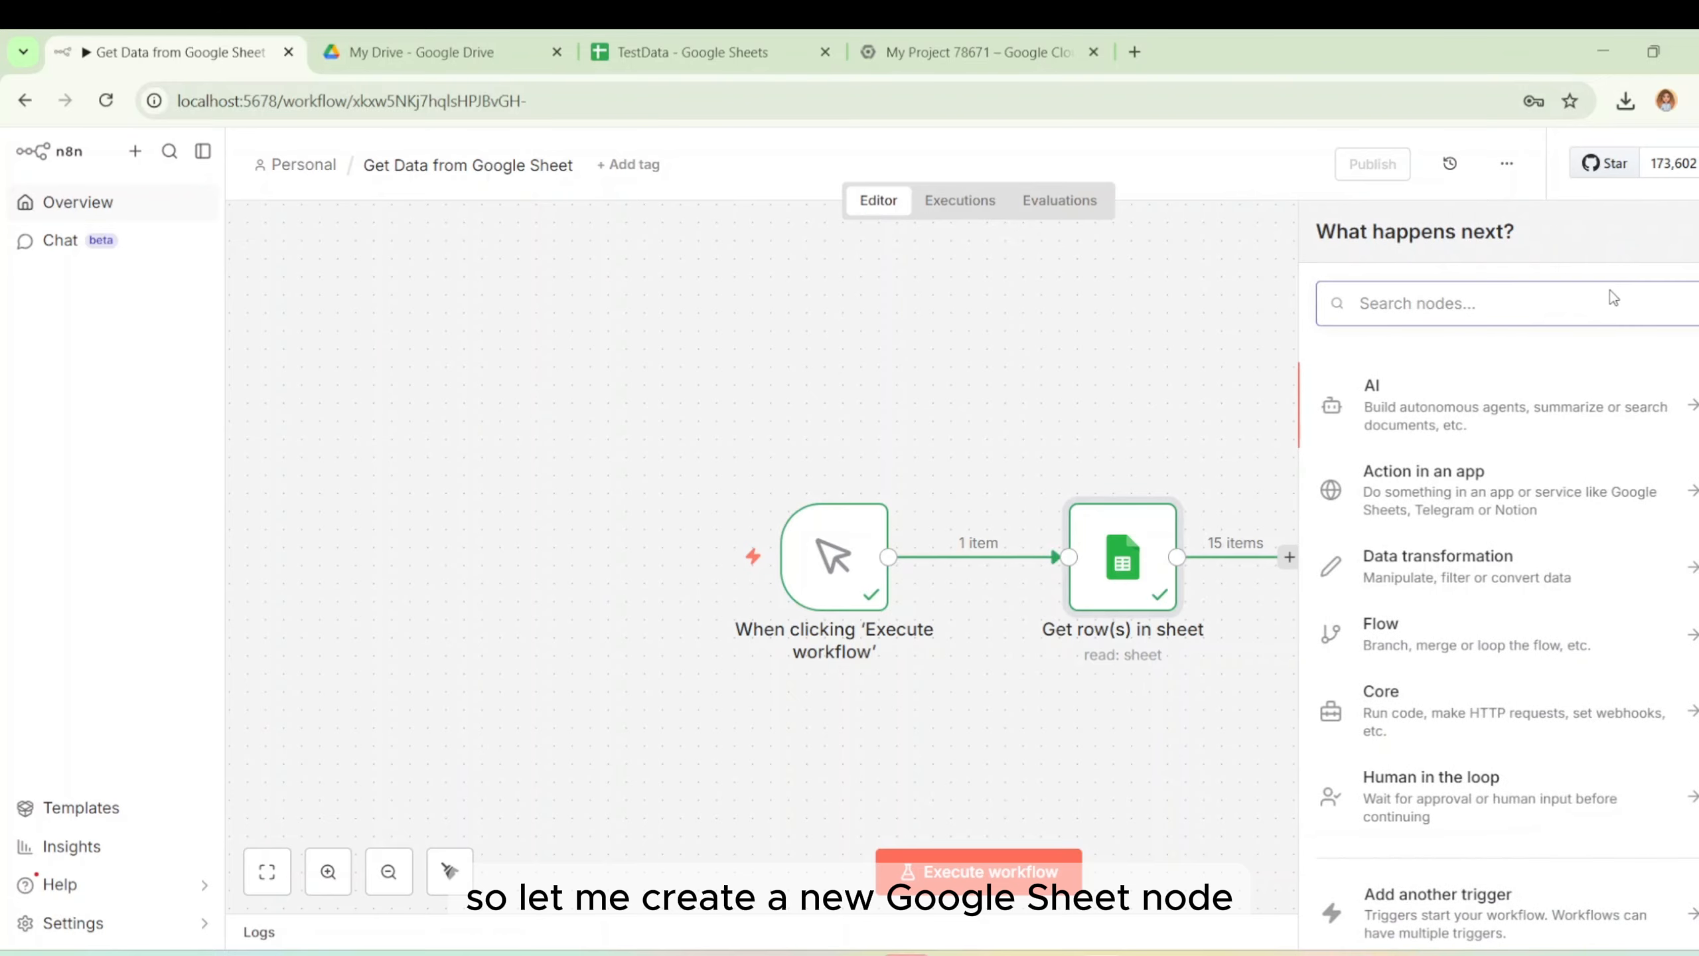
text(google)
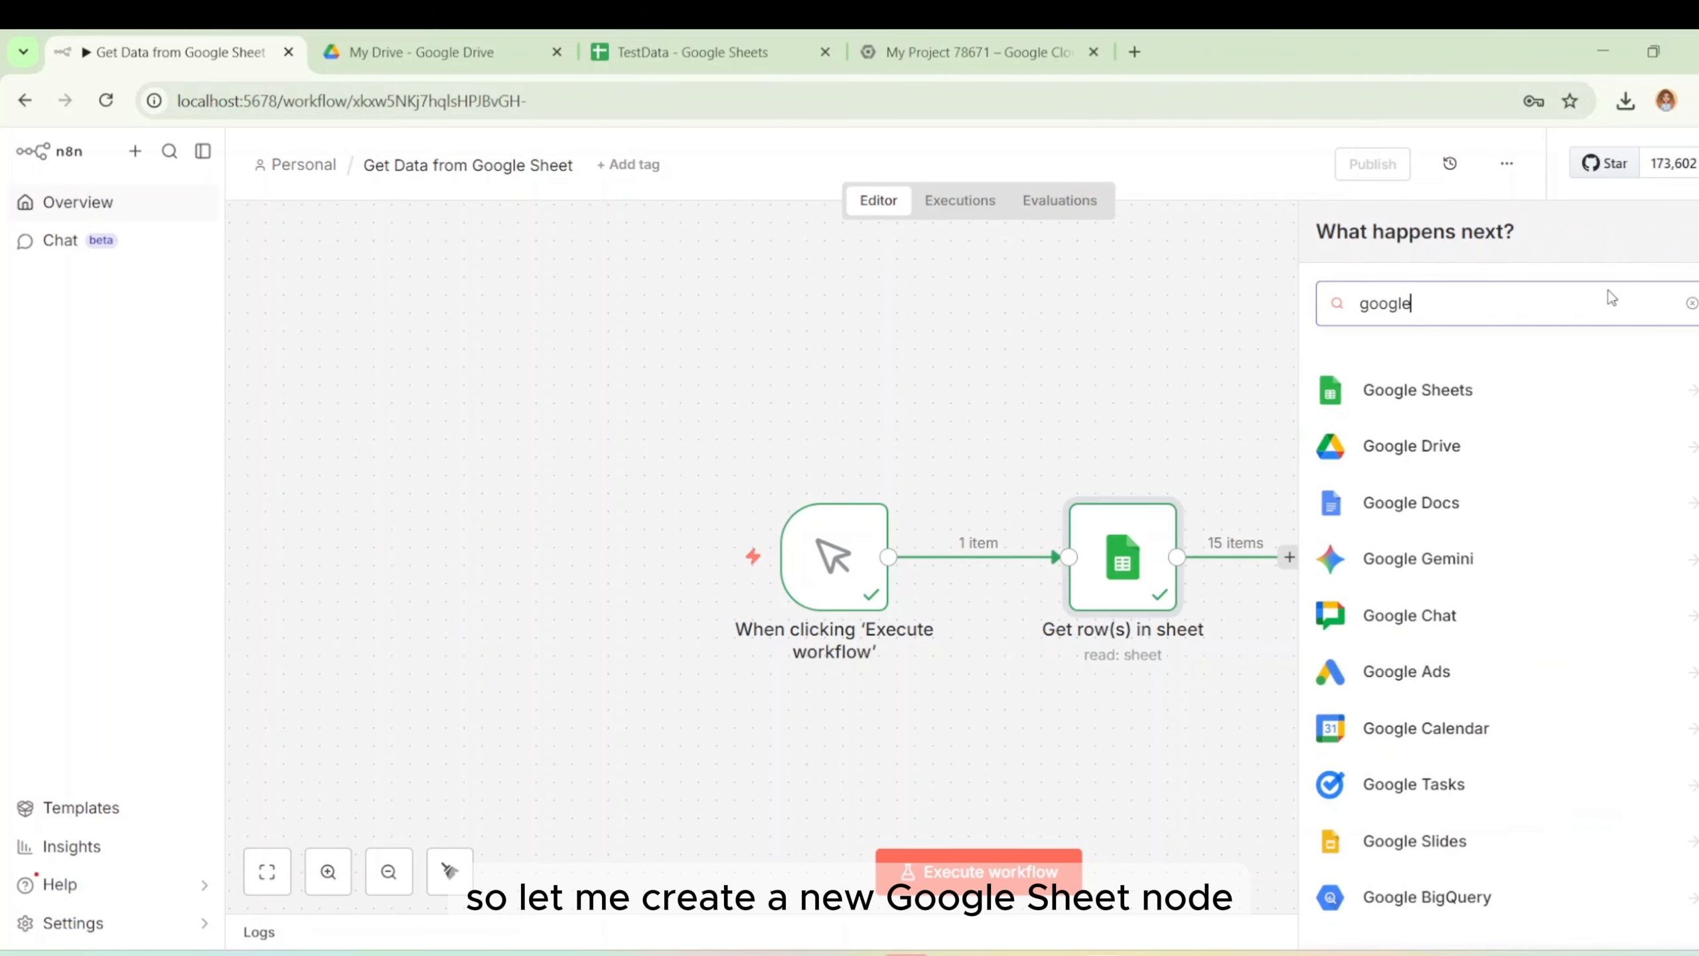
click(1500, 389)
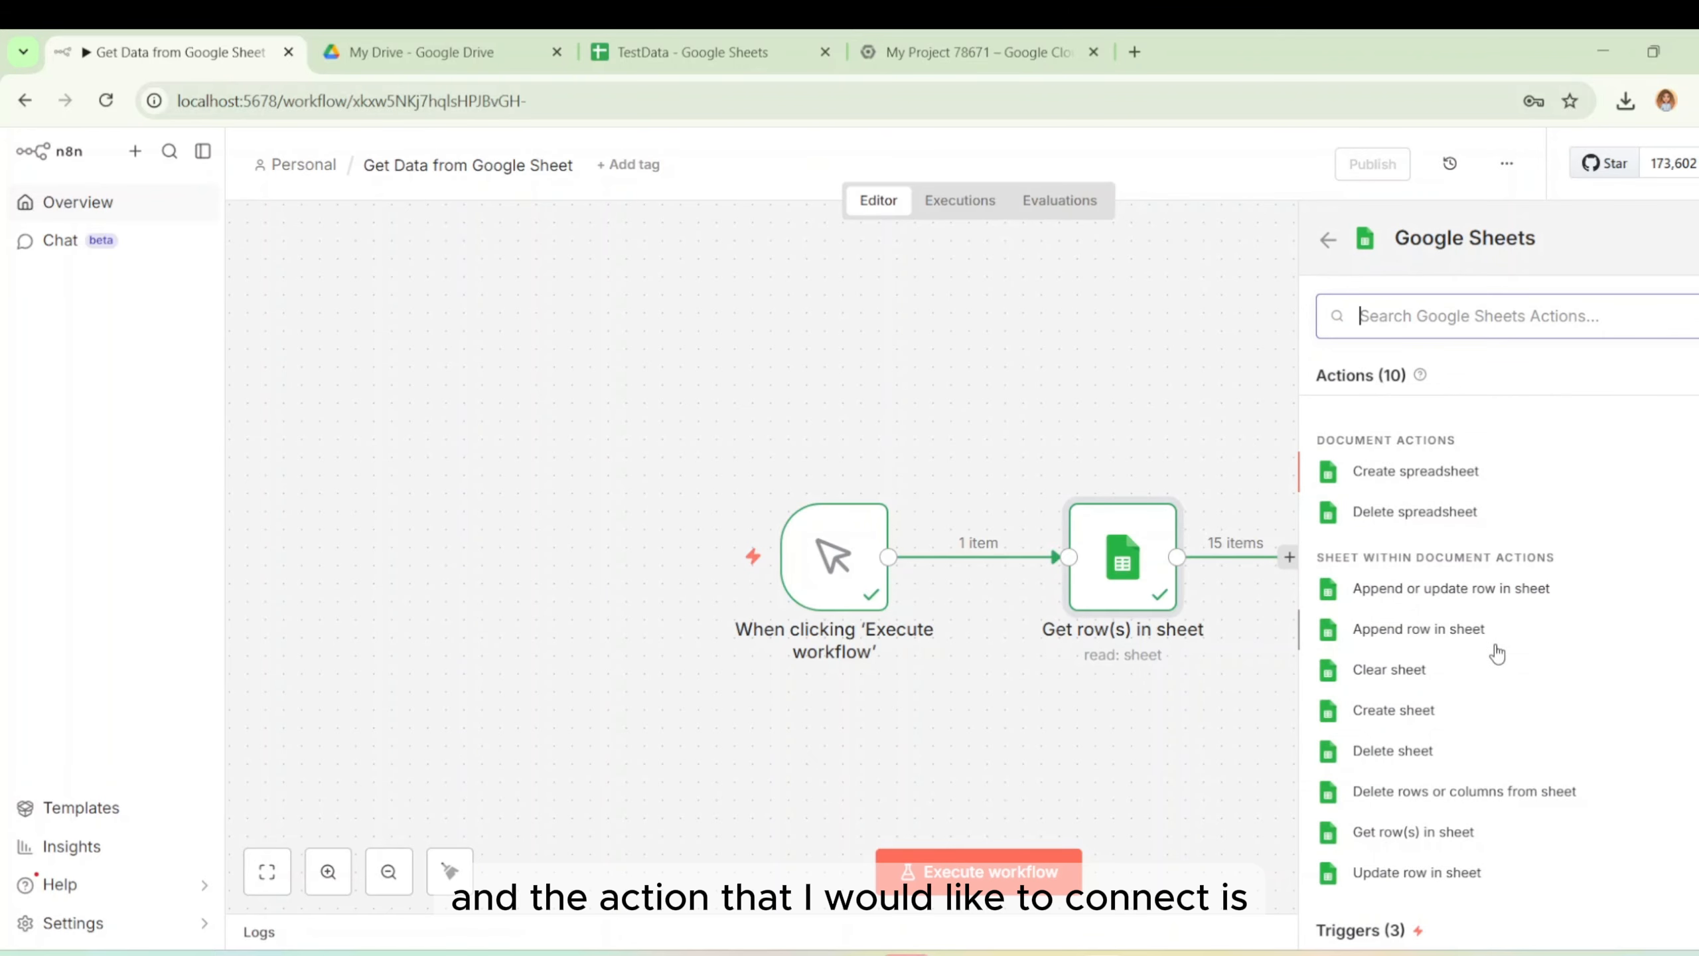
click(1445, 831)
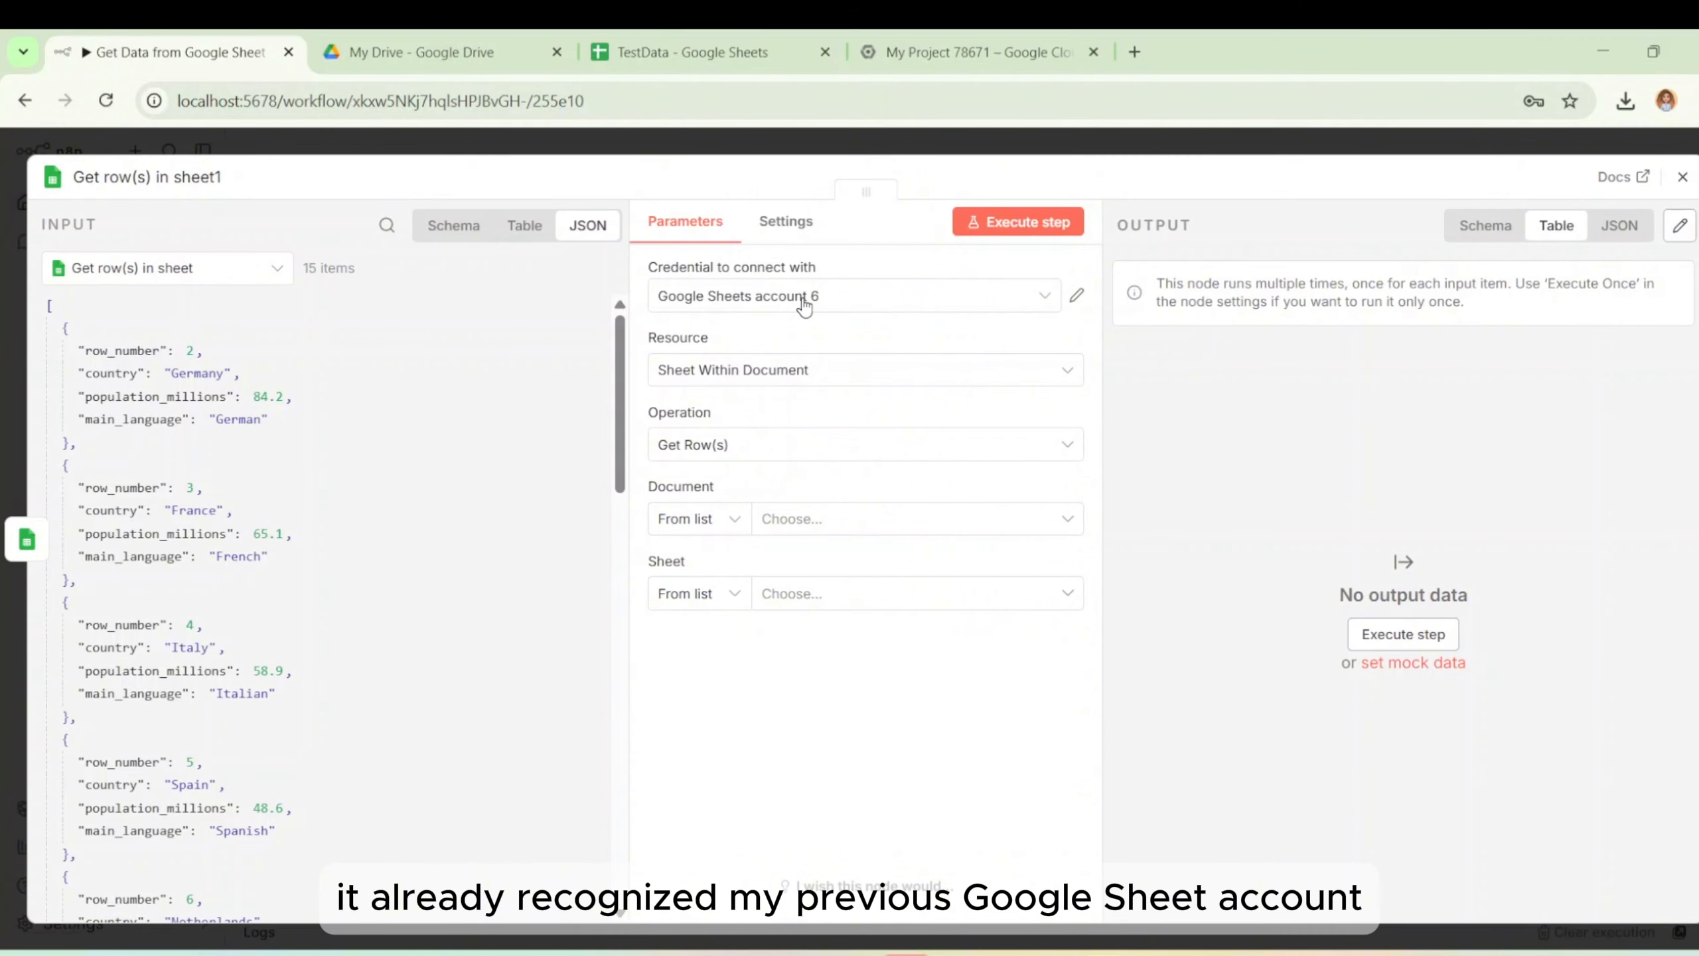
Create the new credential 'Google Sheets account 7' and go to the Google Cloud Console tab.
click(805, 302)
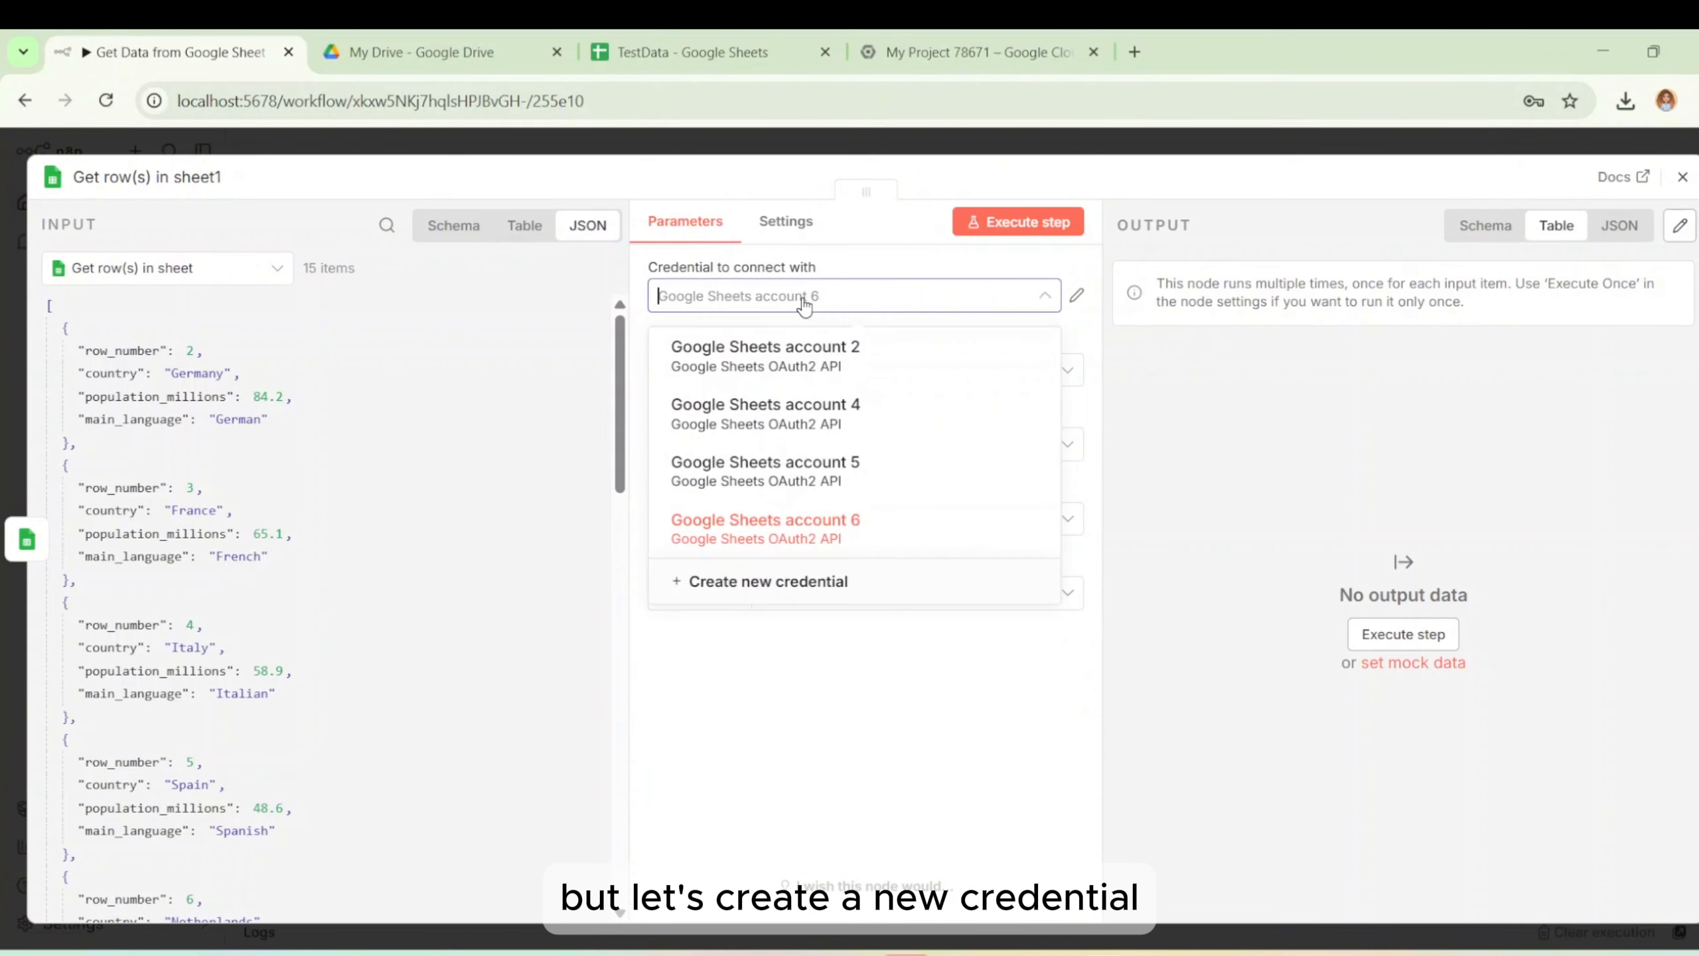
click(830, 579)
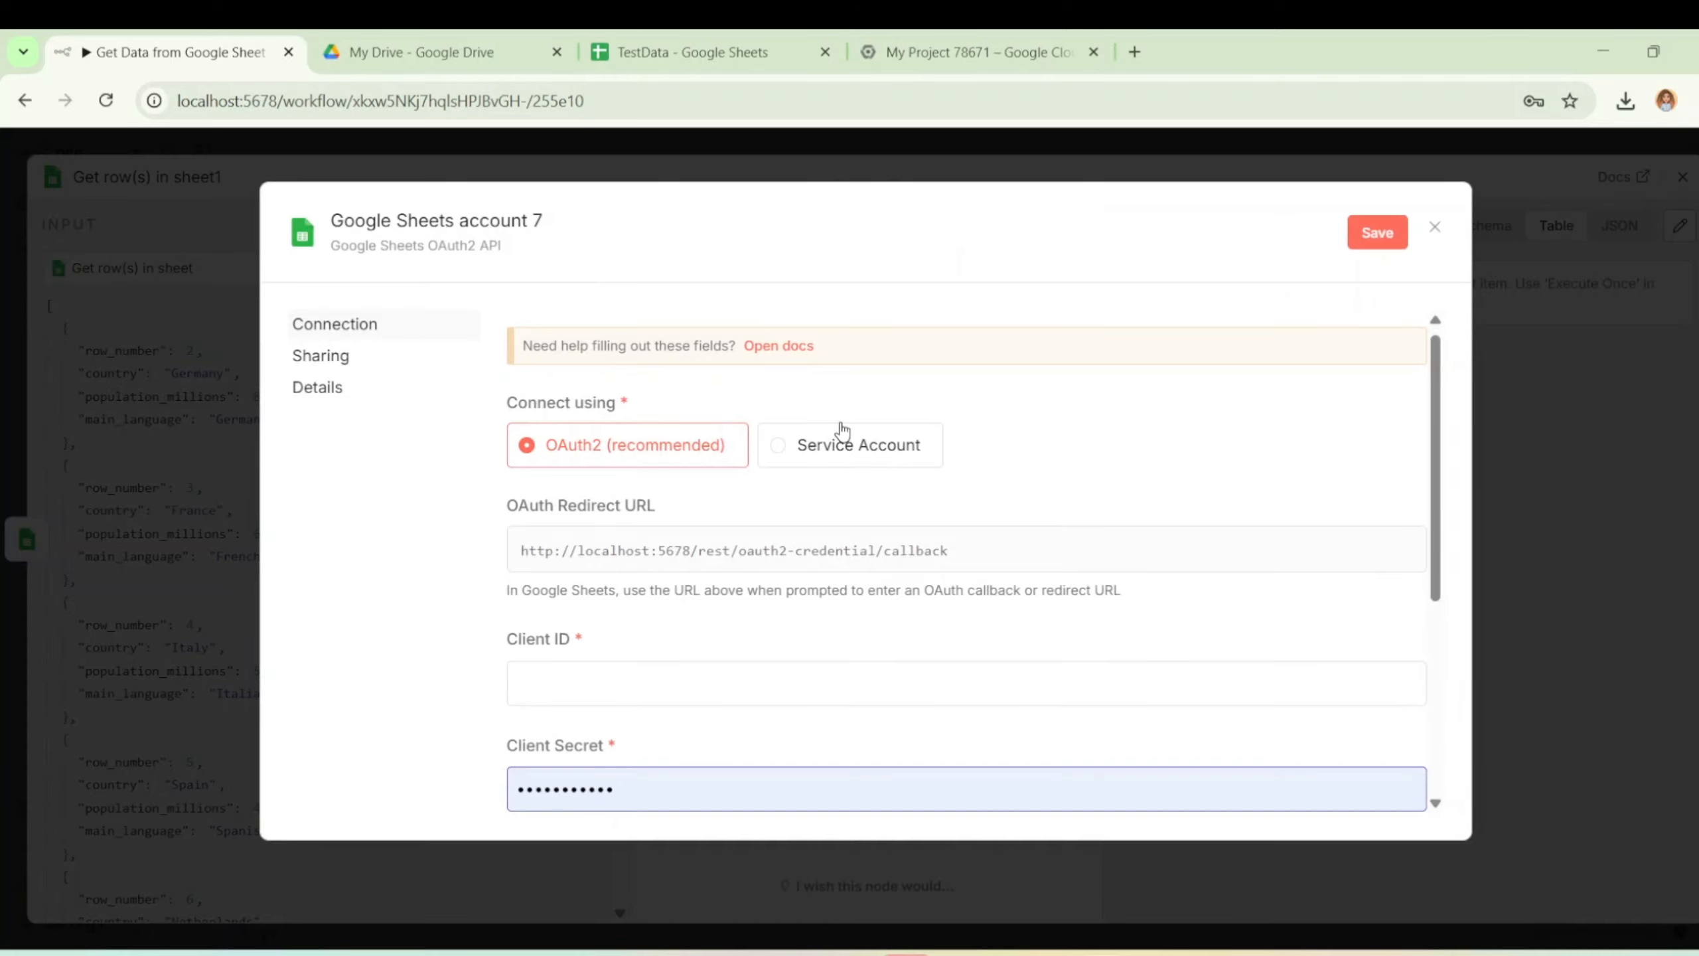
click(919, 31)
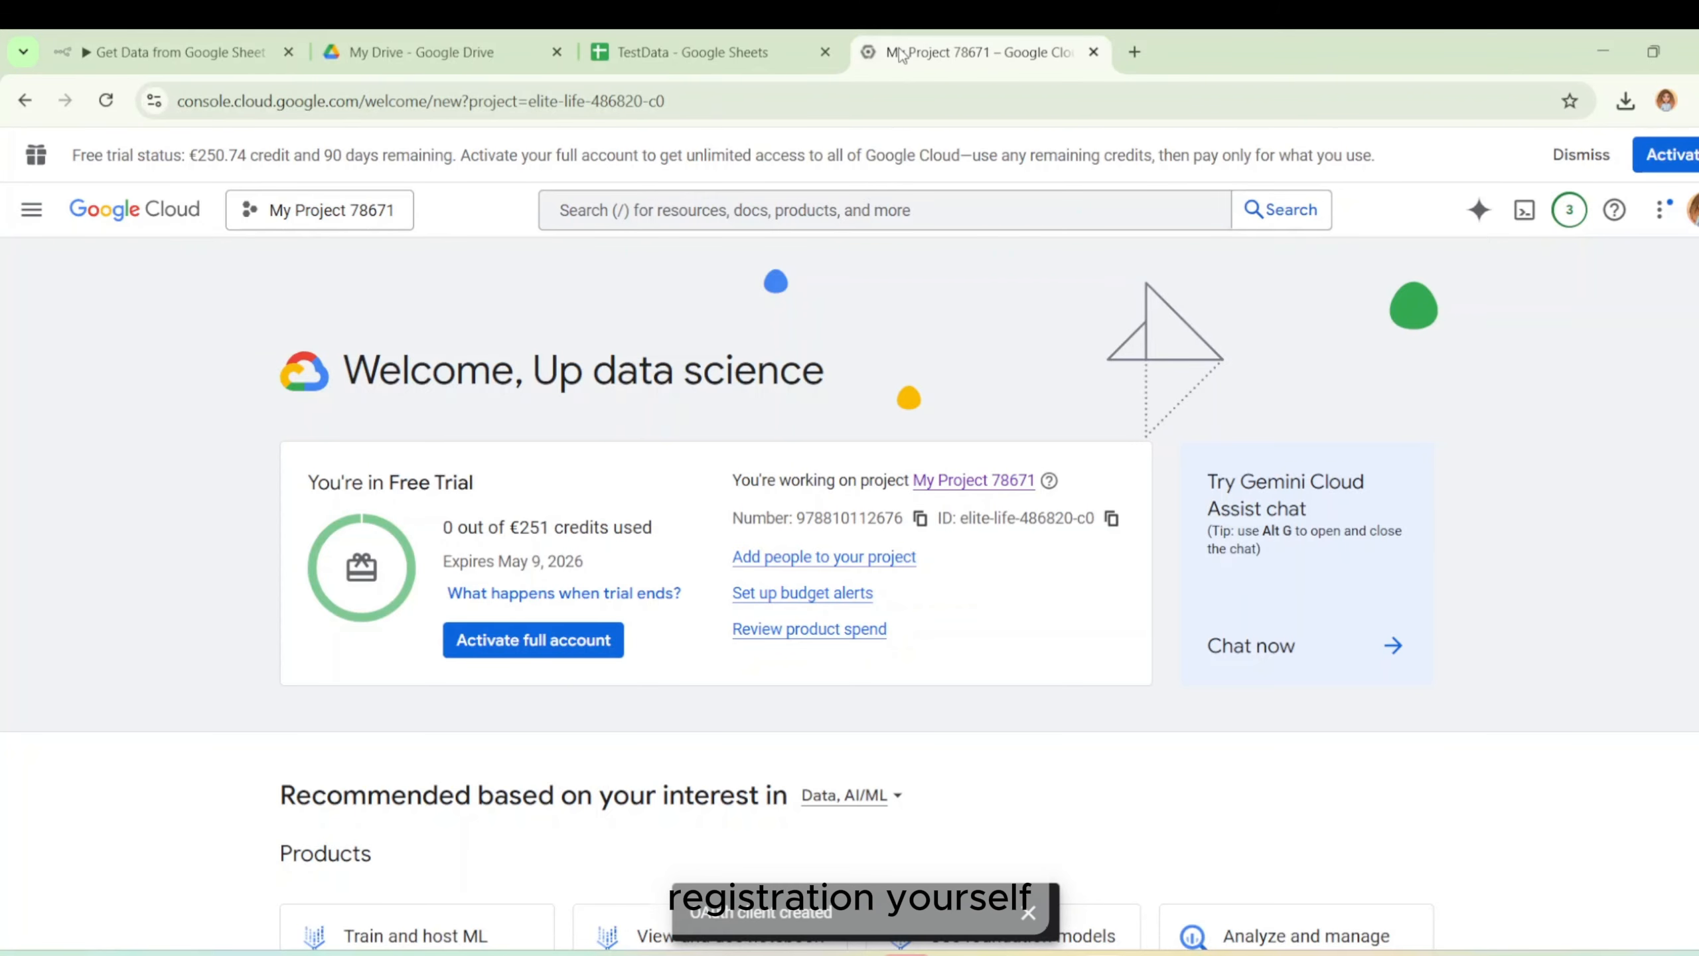
Create the Google Cloud project 'My Project 99974' and select it as the active project.
click(270, 213)
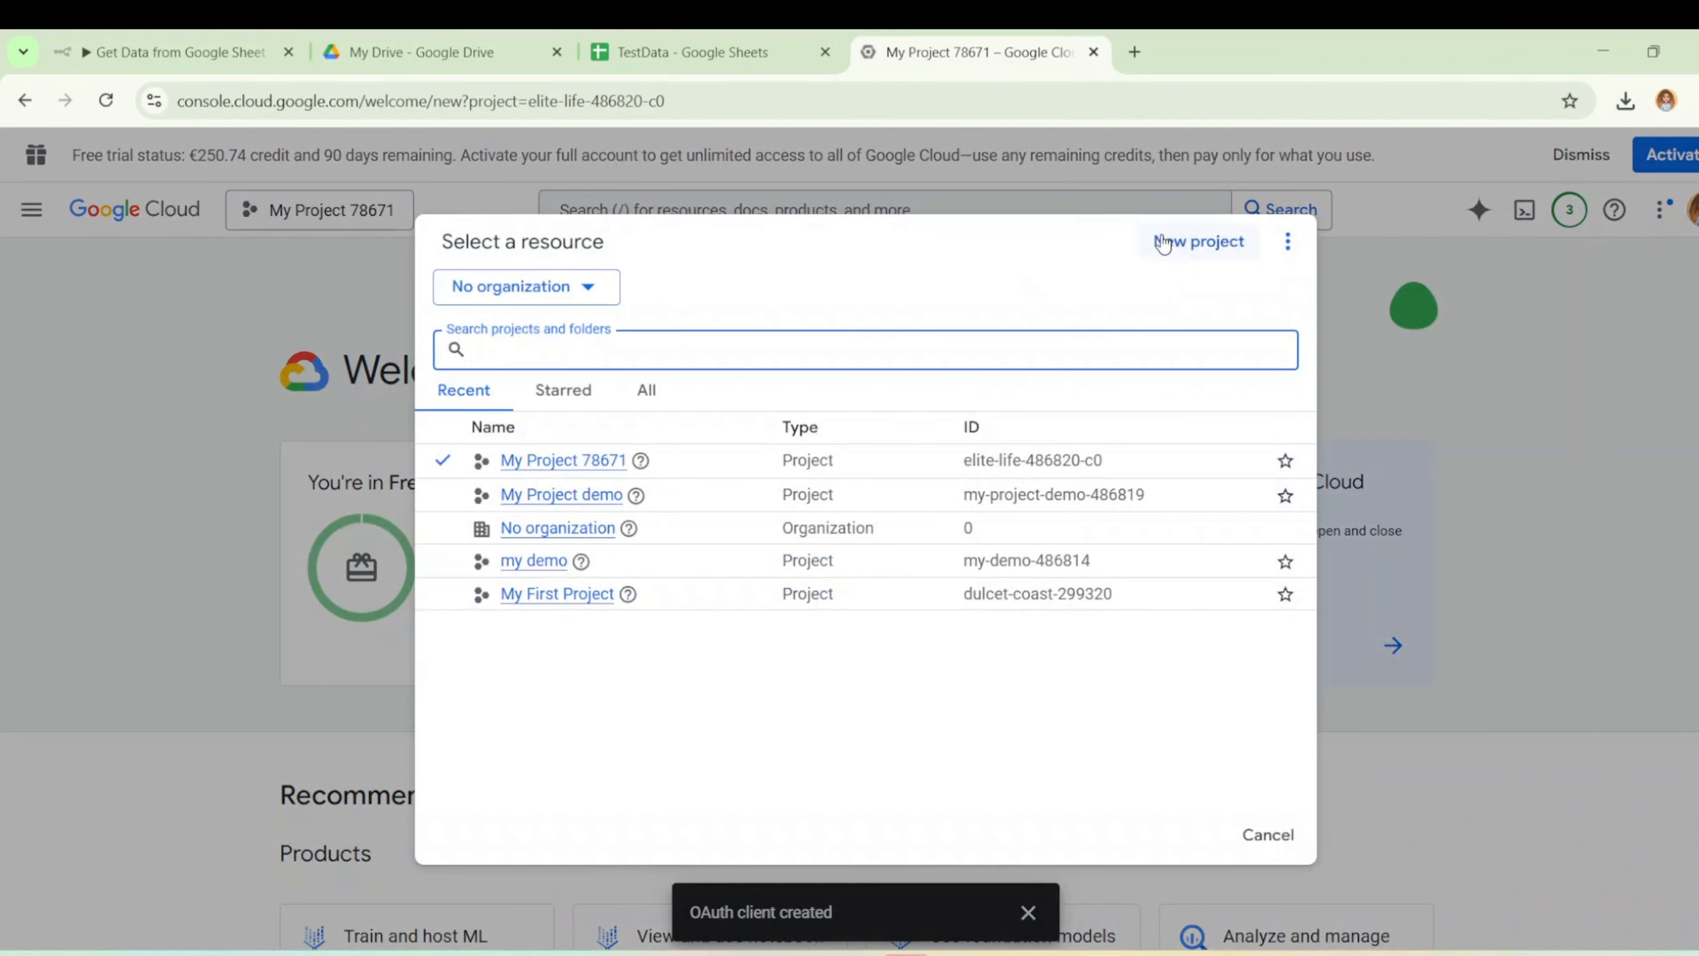
click(1169, 244)
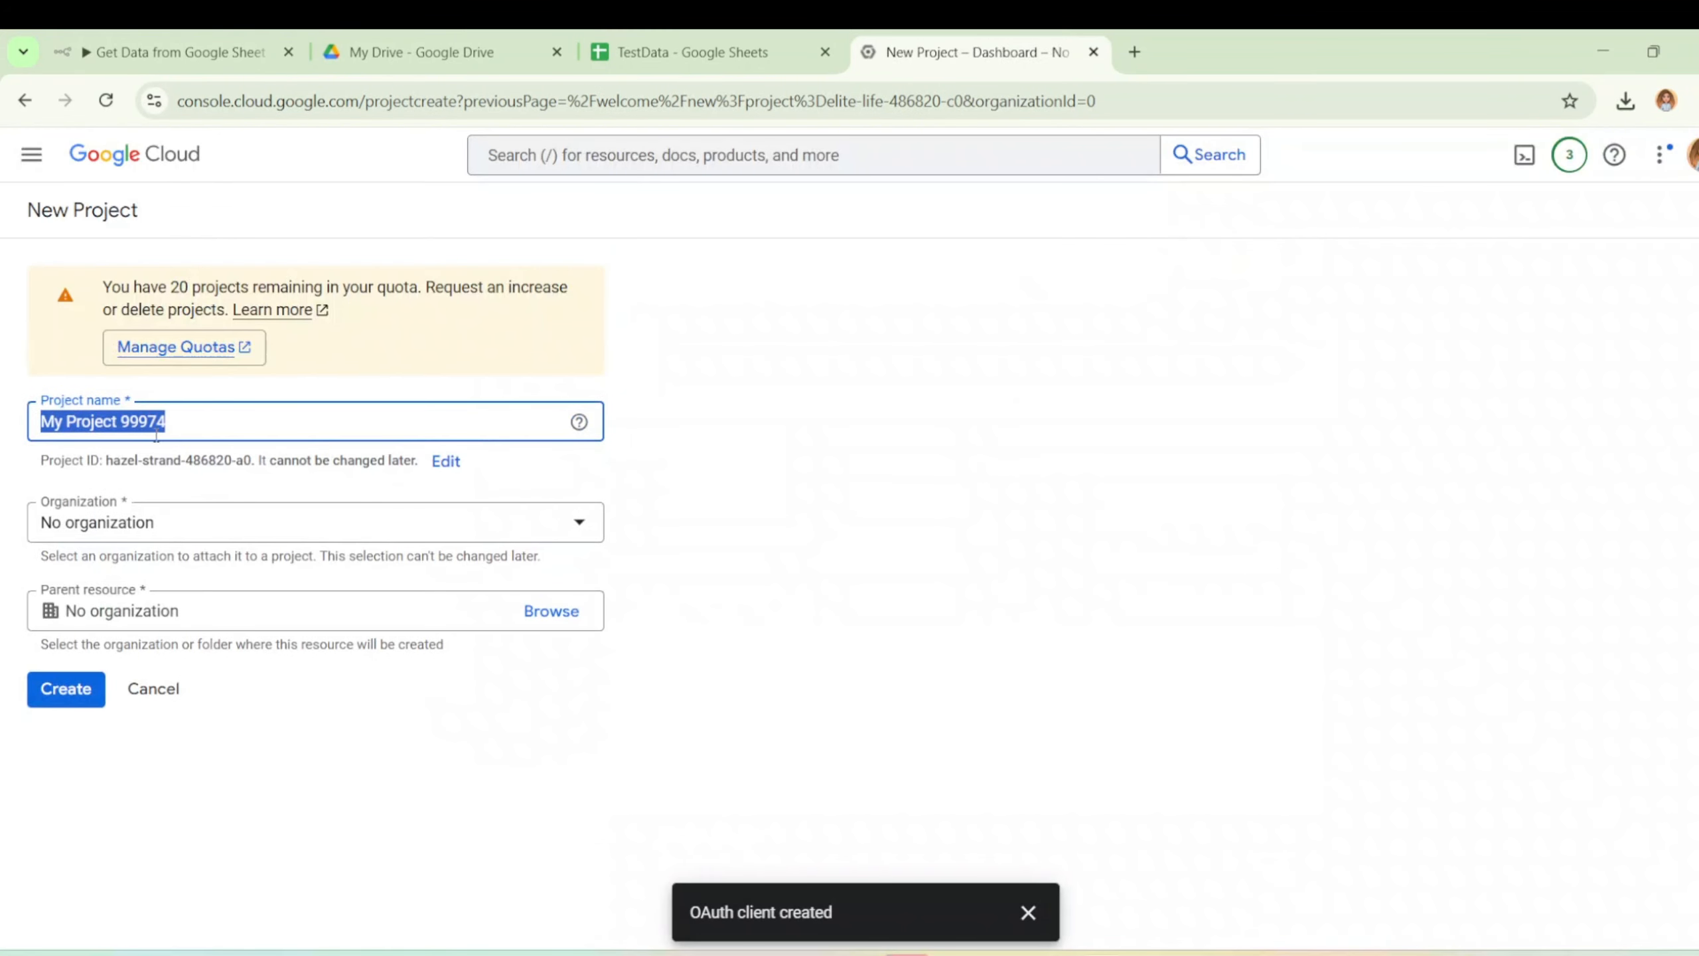
click(82, 696)
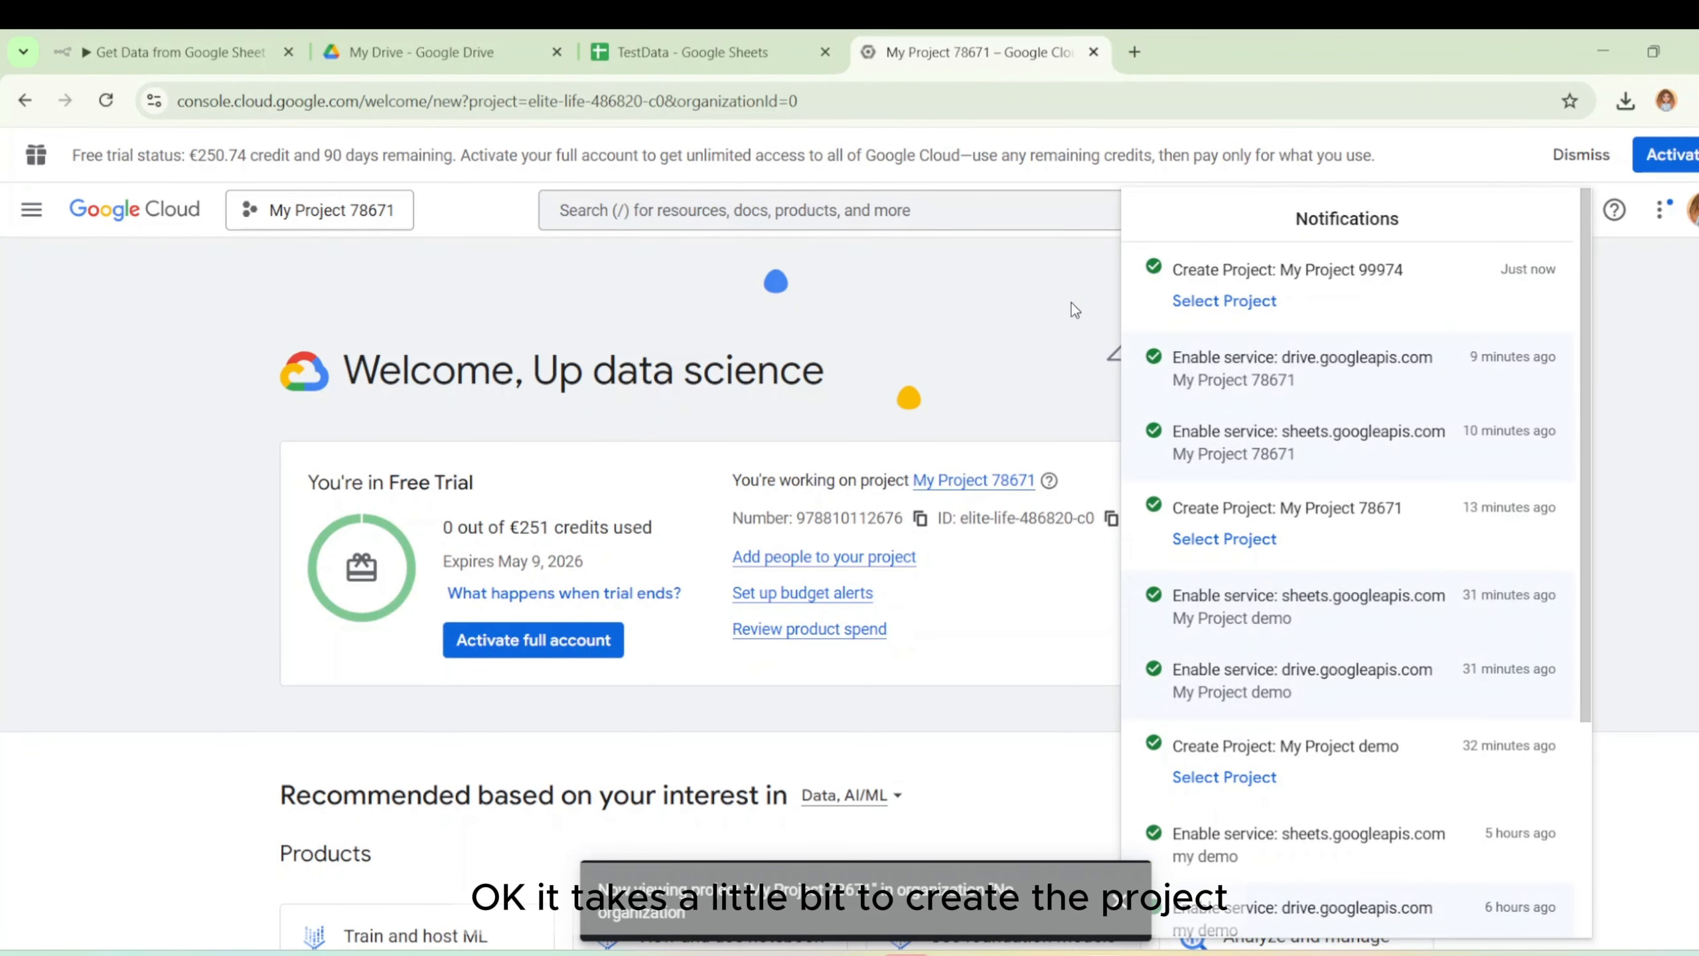
click(1107, 298)
click(250, 220)
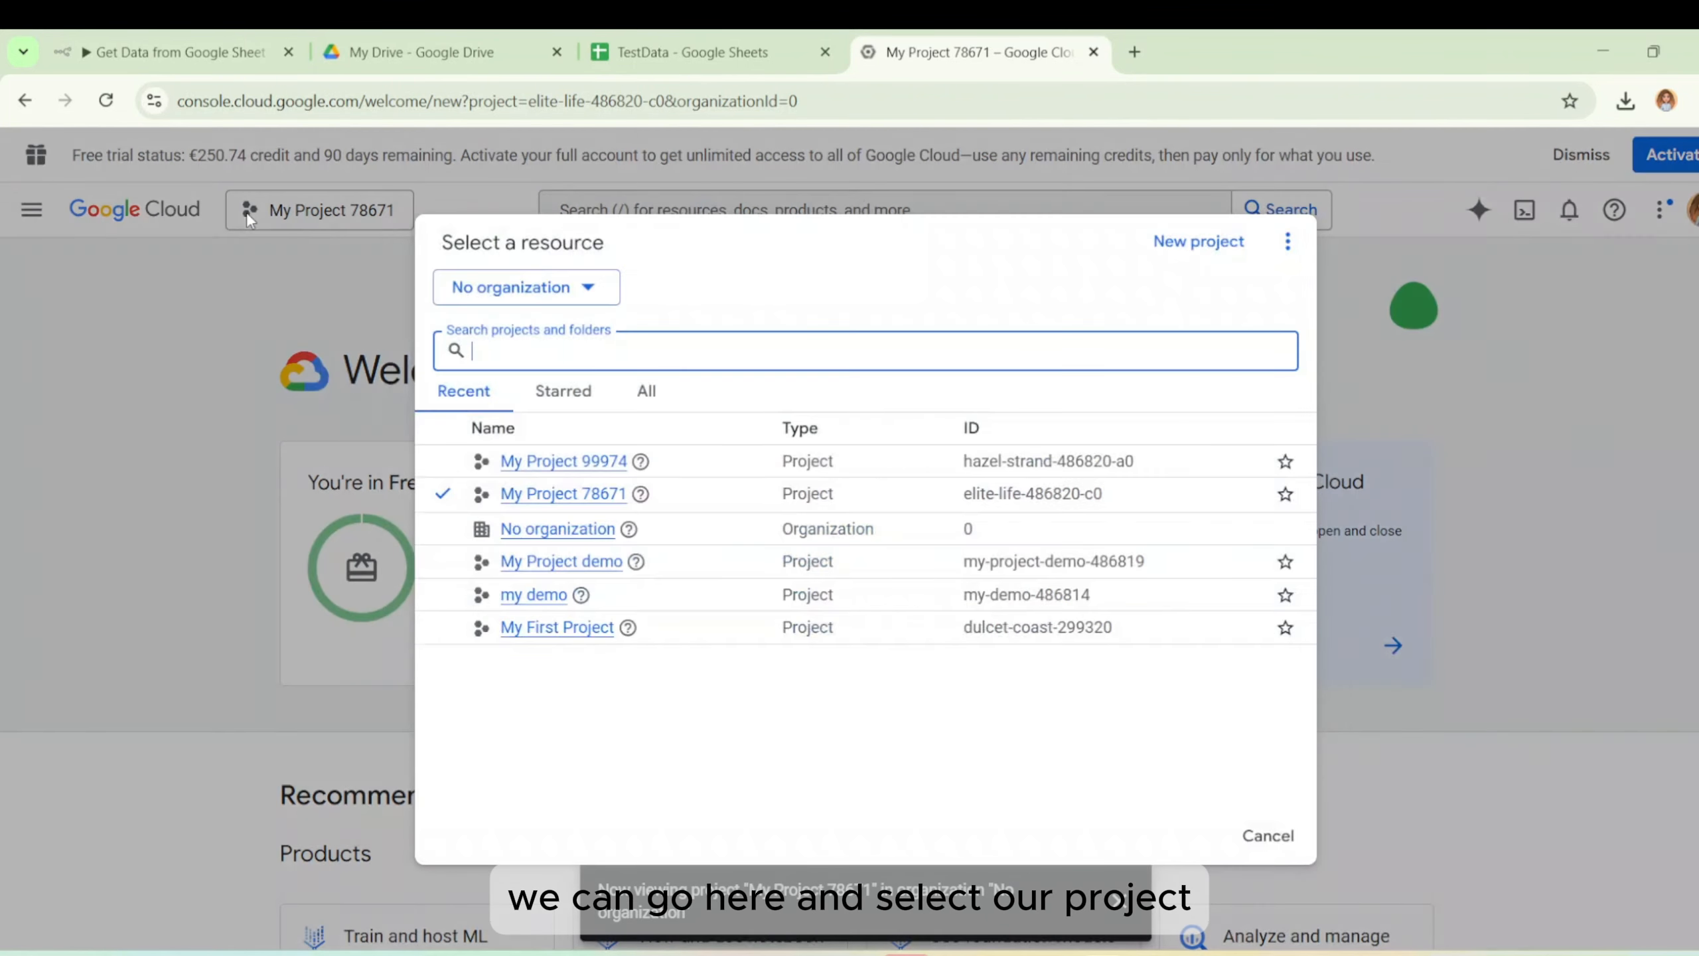
click(555, 464)
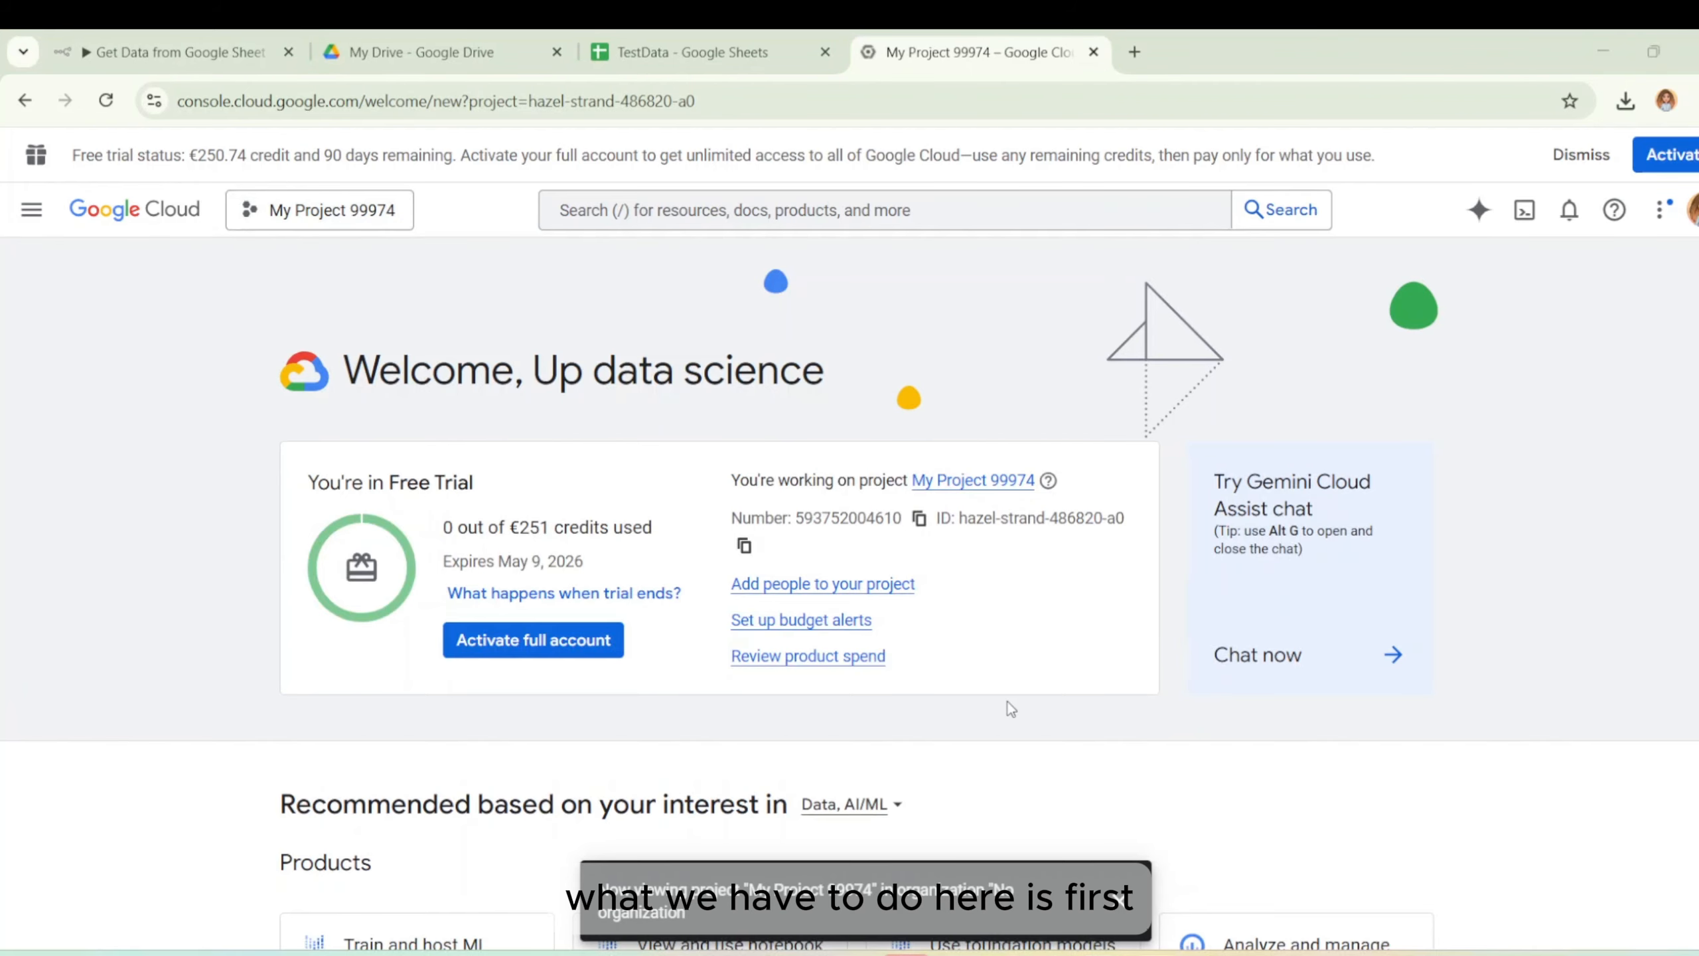
Open the OAuth consent screen for My Project 99974 and start its Google Auth Platform configuration.
click(1010, 481)
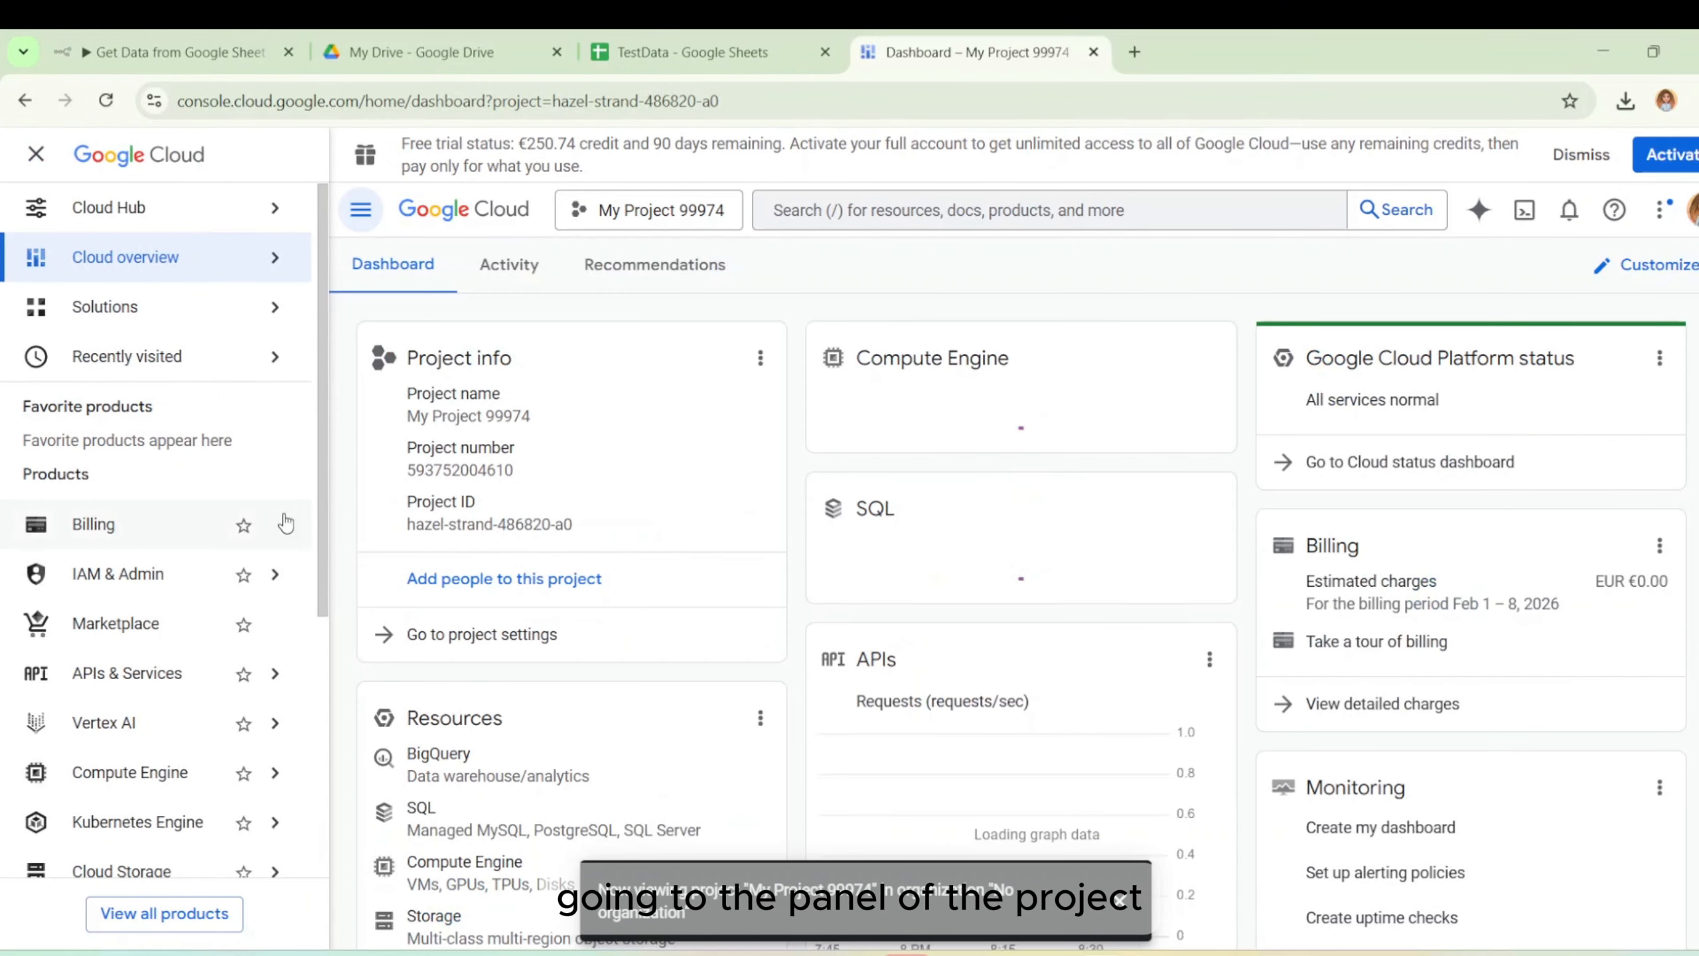
mouse_move(172, 672)
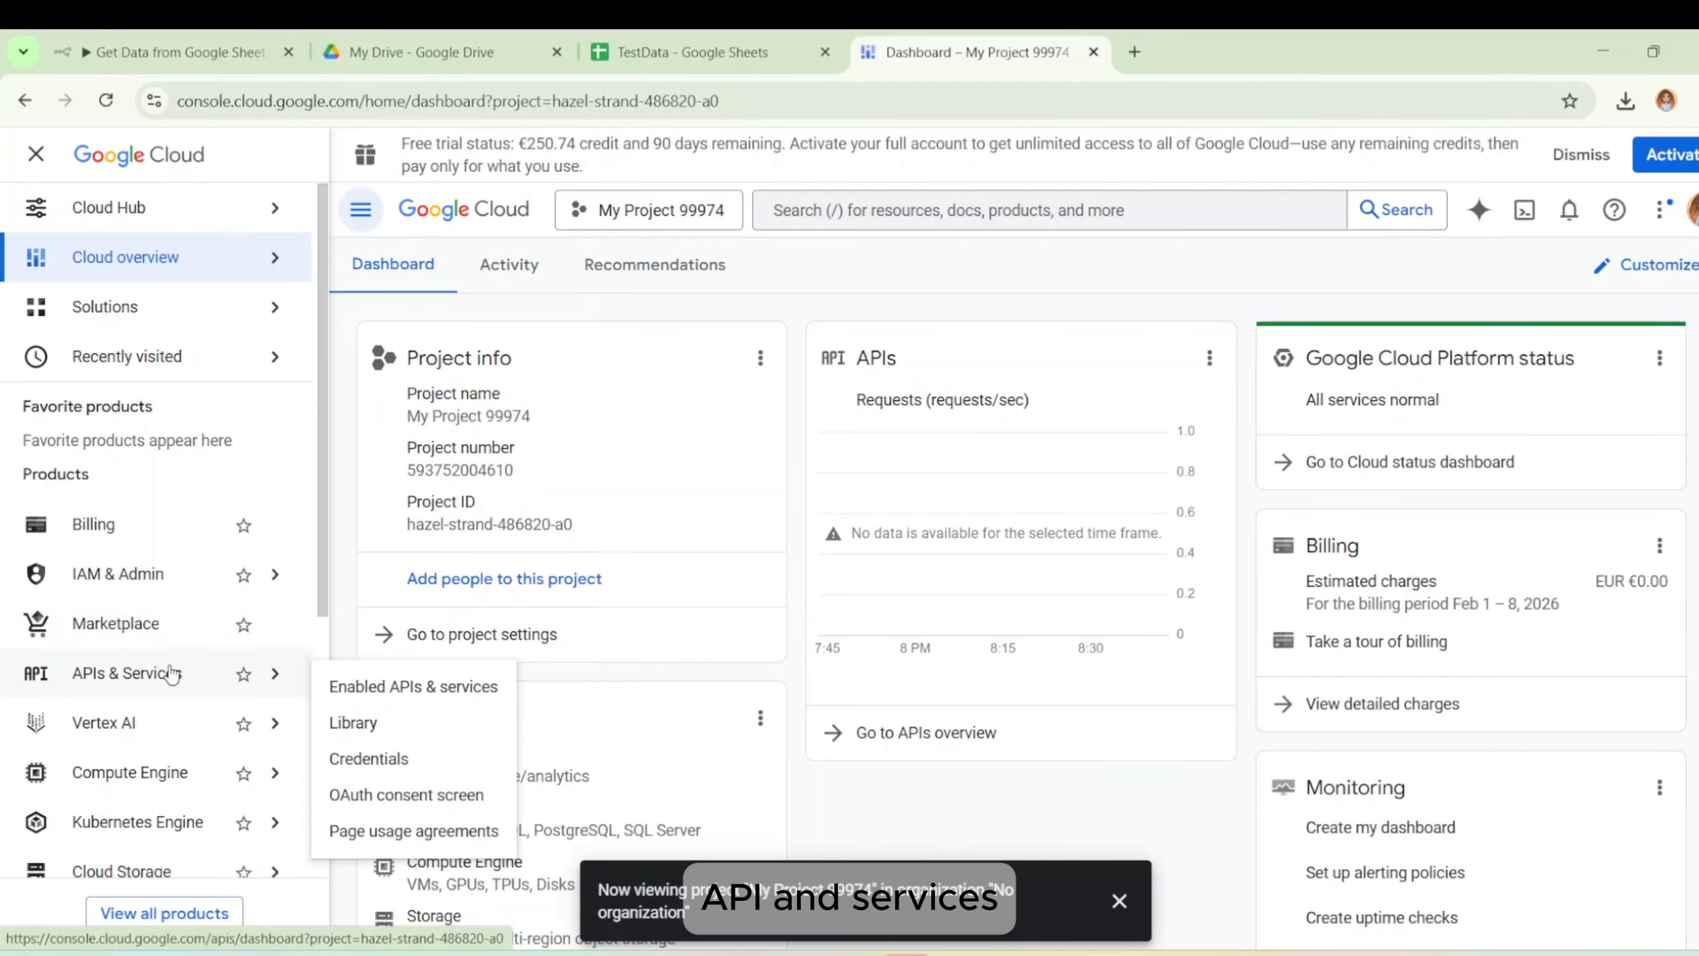
click(427, 795)
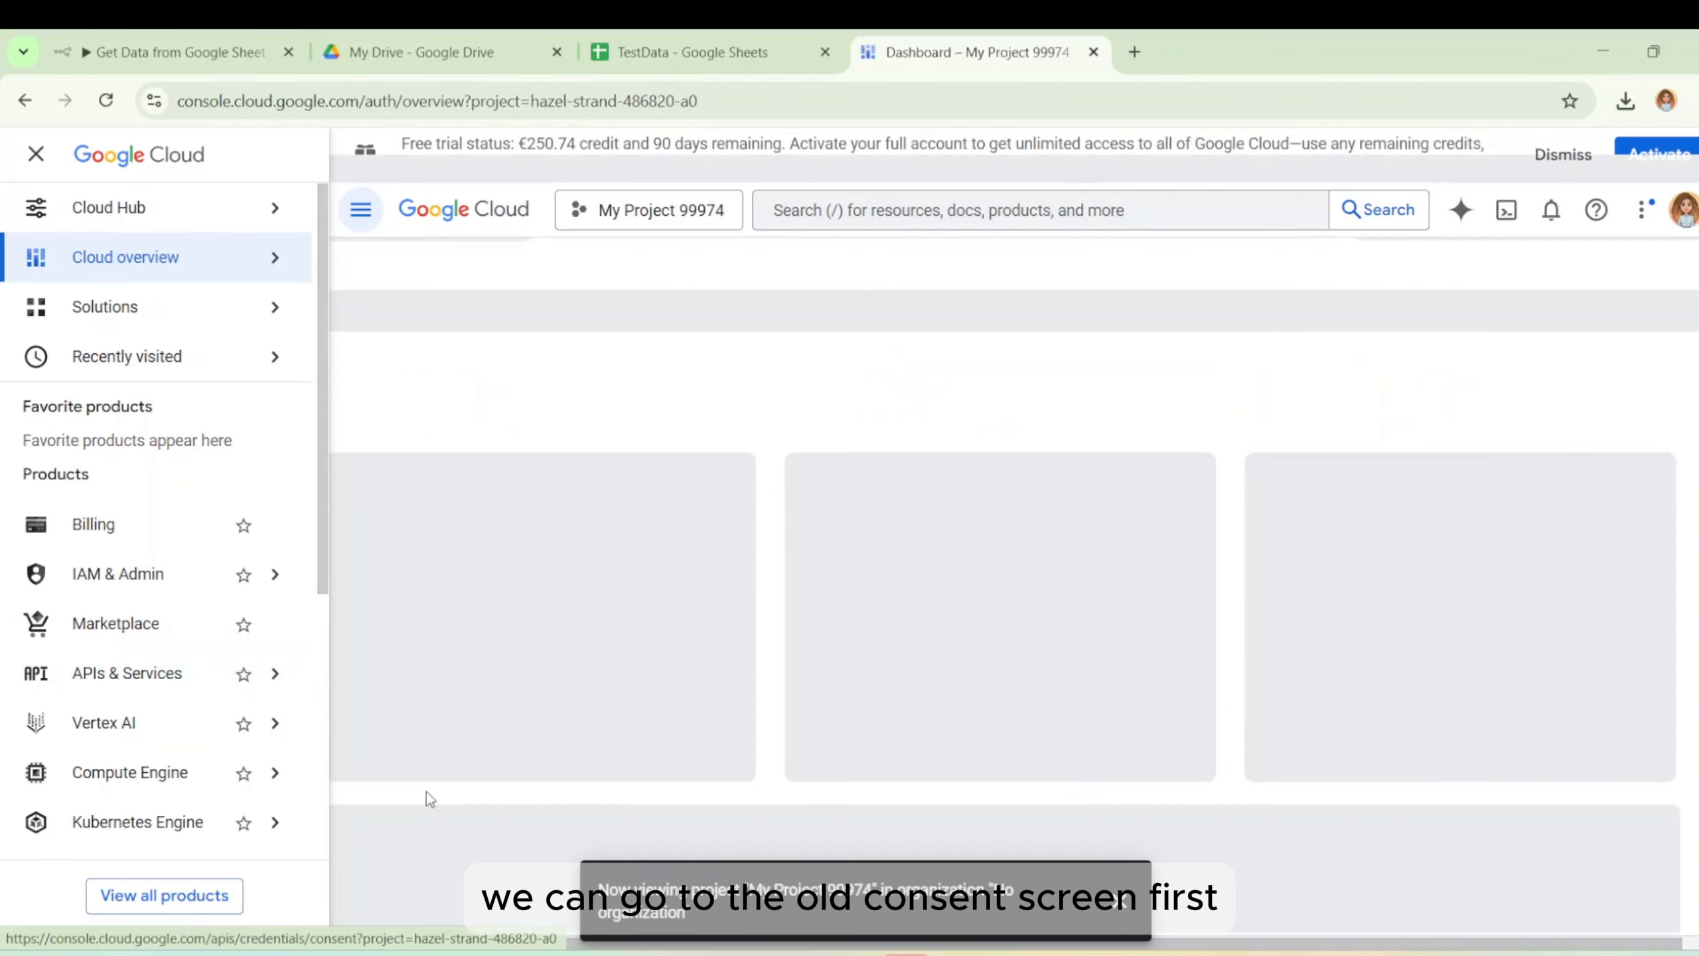
click(1119, 901)
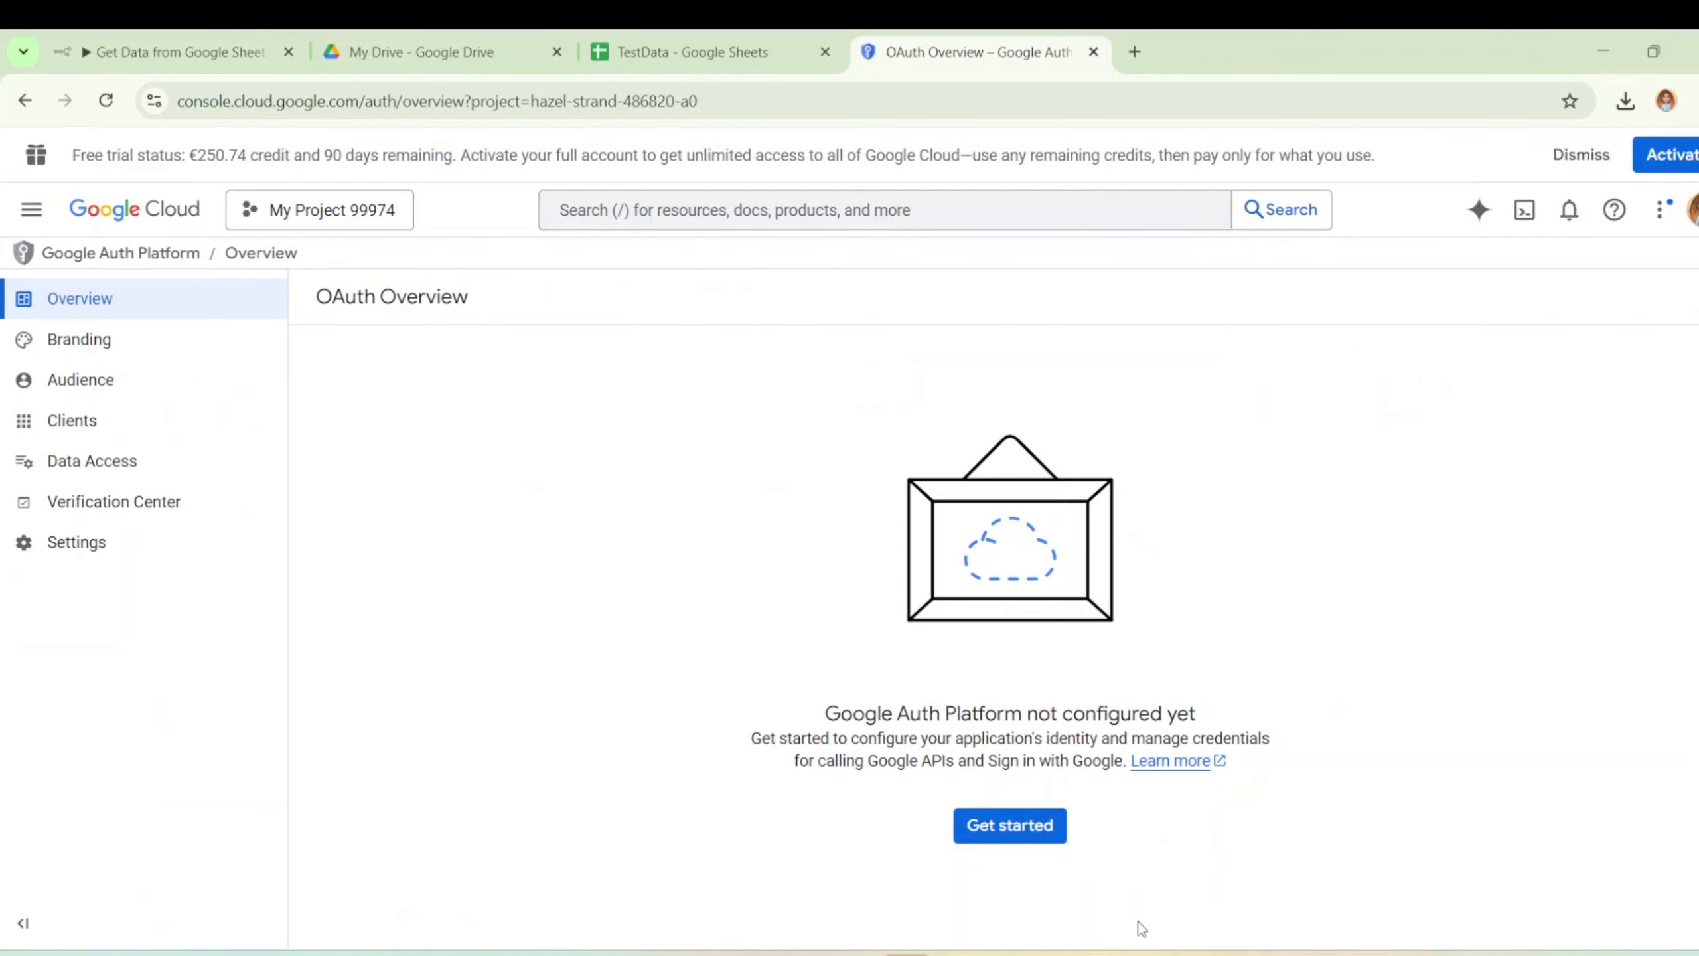
click(1017, 830)
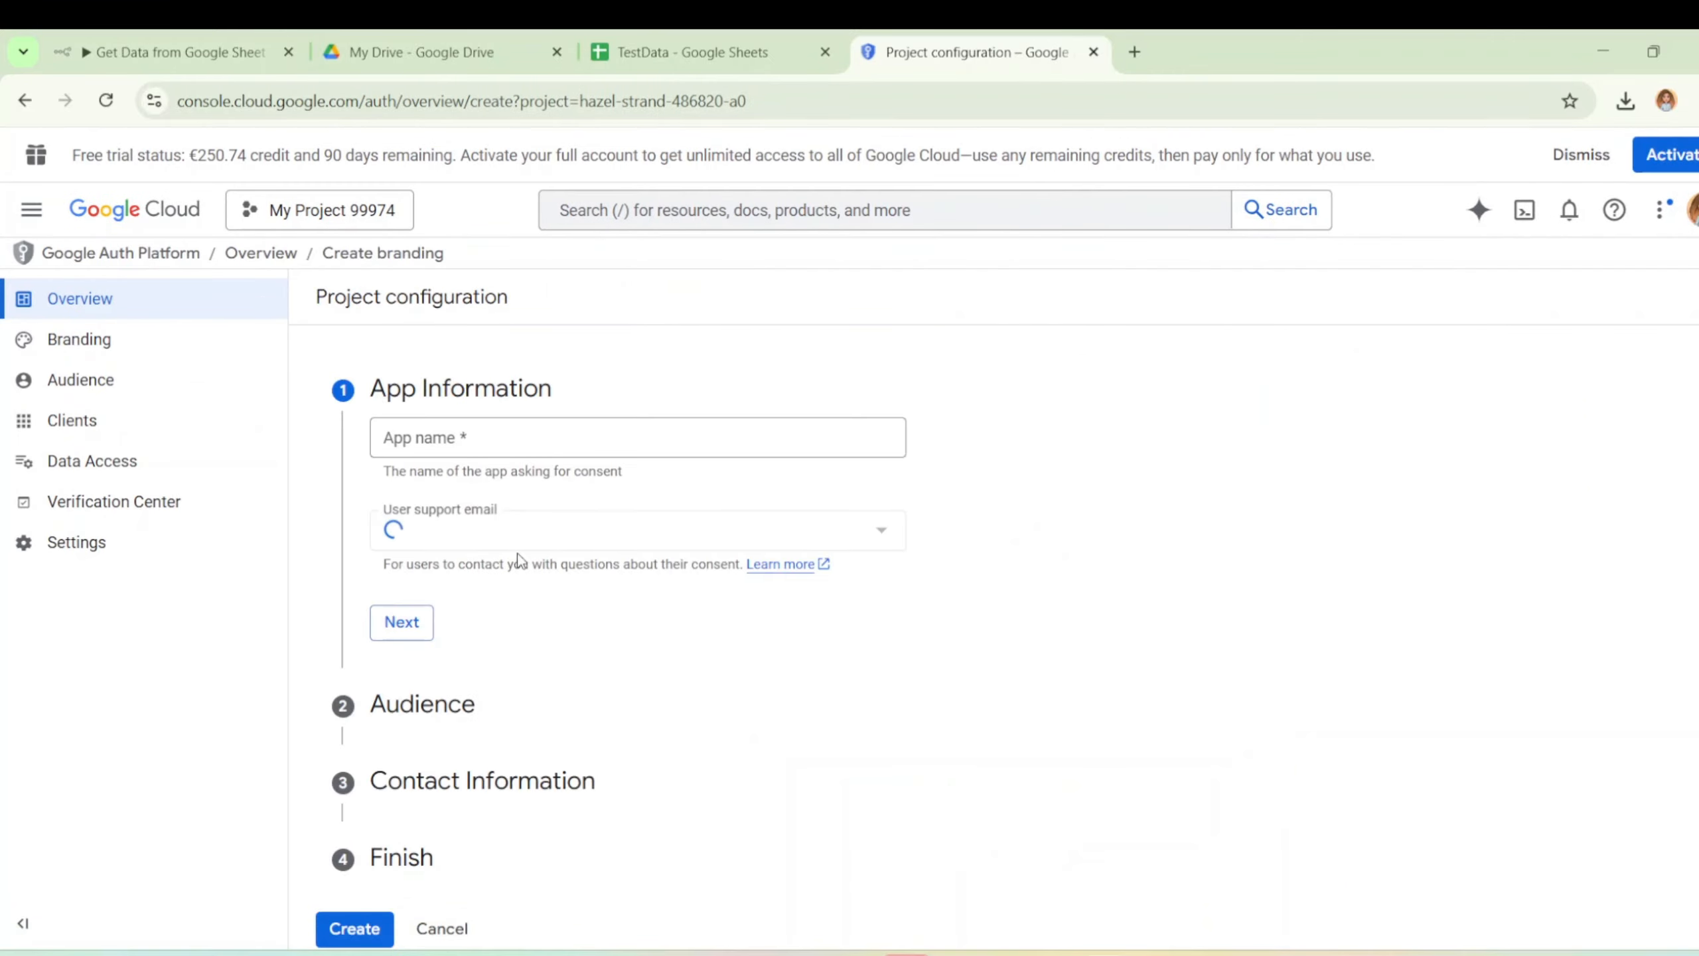
Fill in App Information with the account's e-mail as support contact and choose External audience.
click(481, 428)
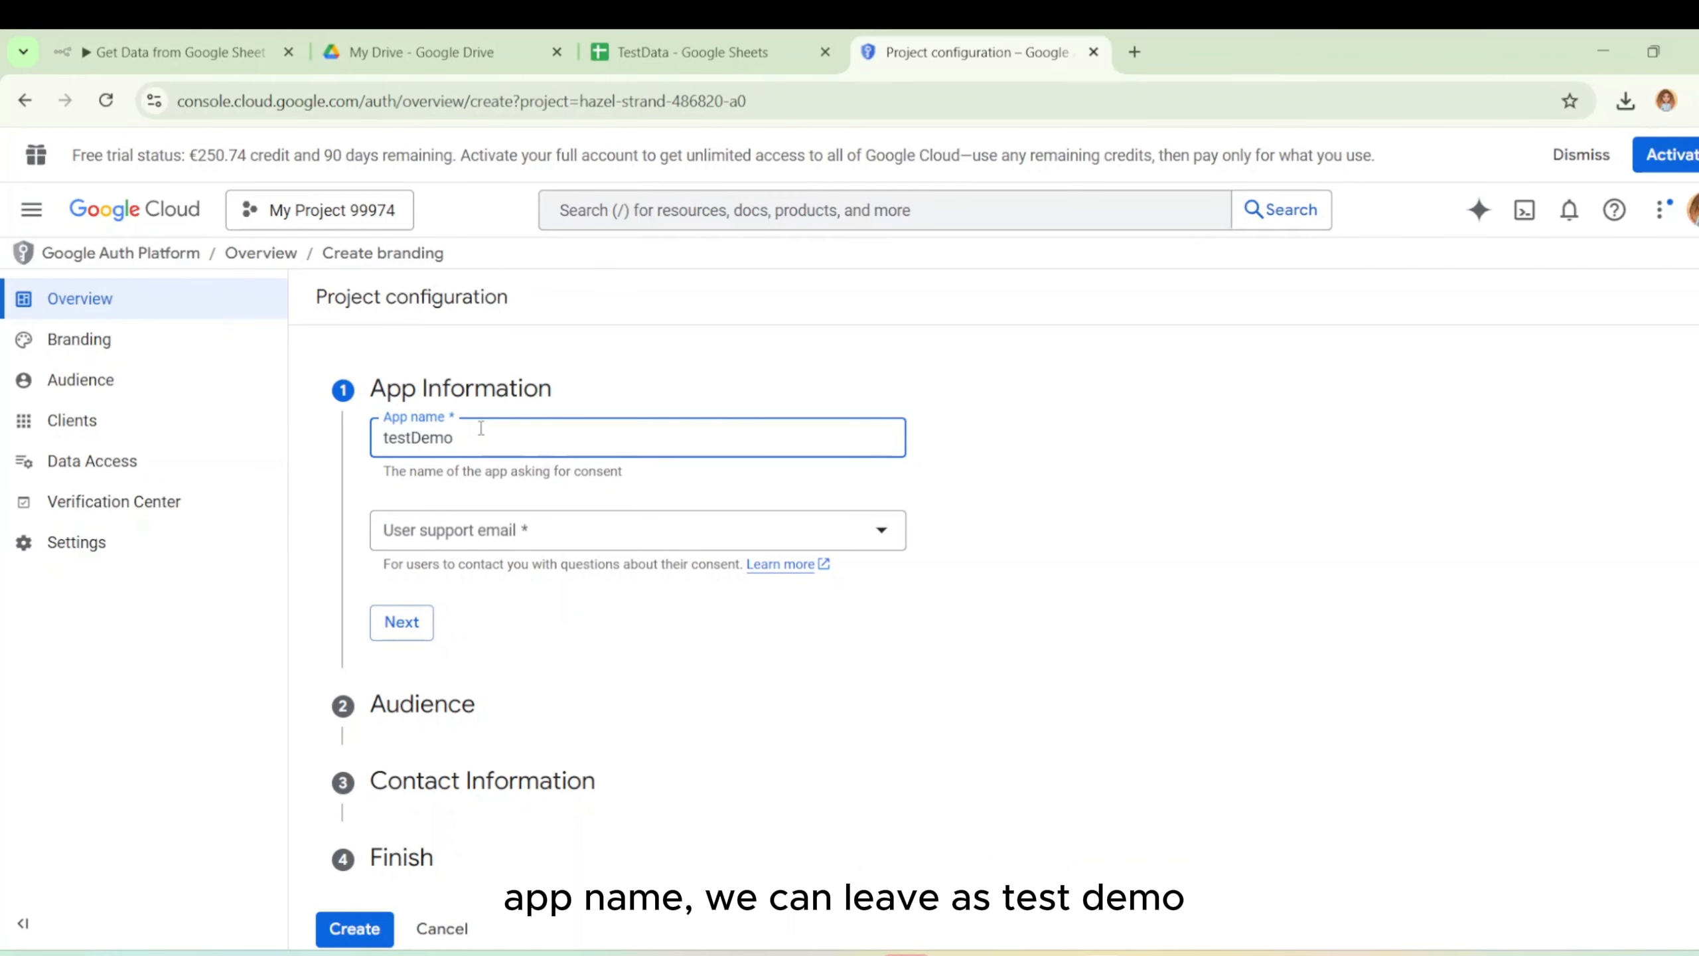
click(511, 536)
click(517, 552)
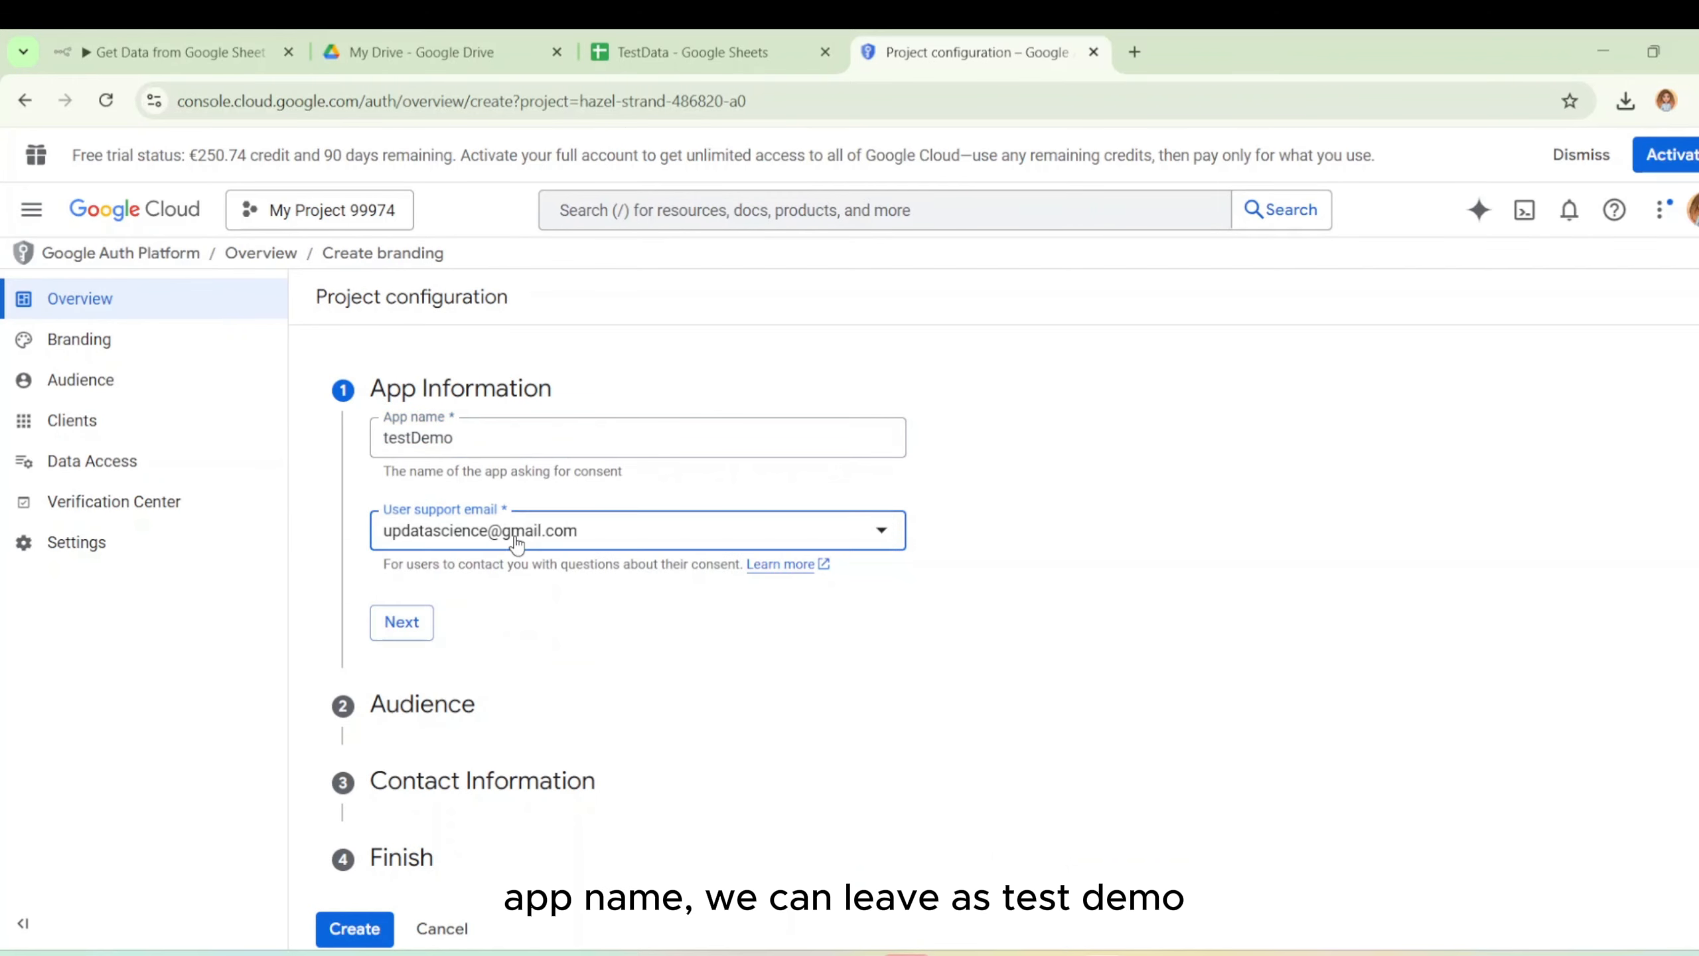
click(409, 629)
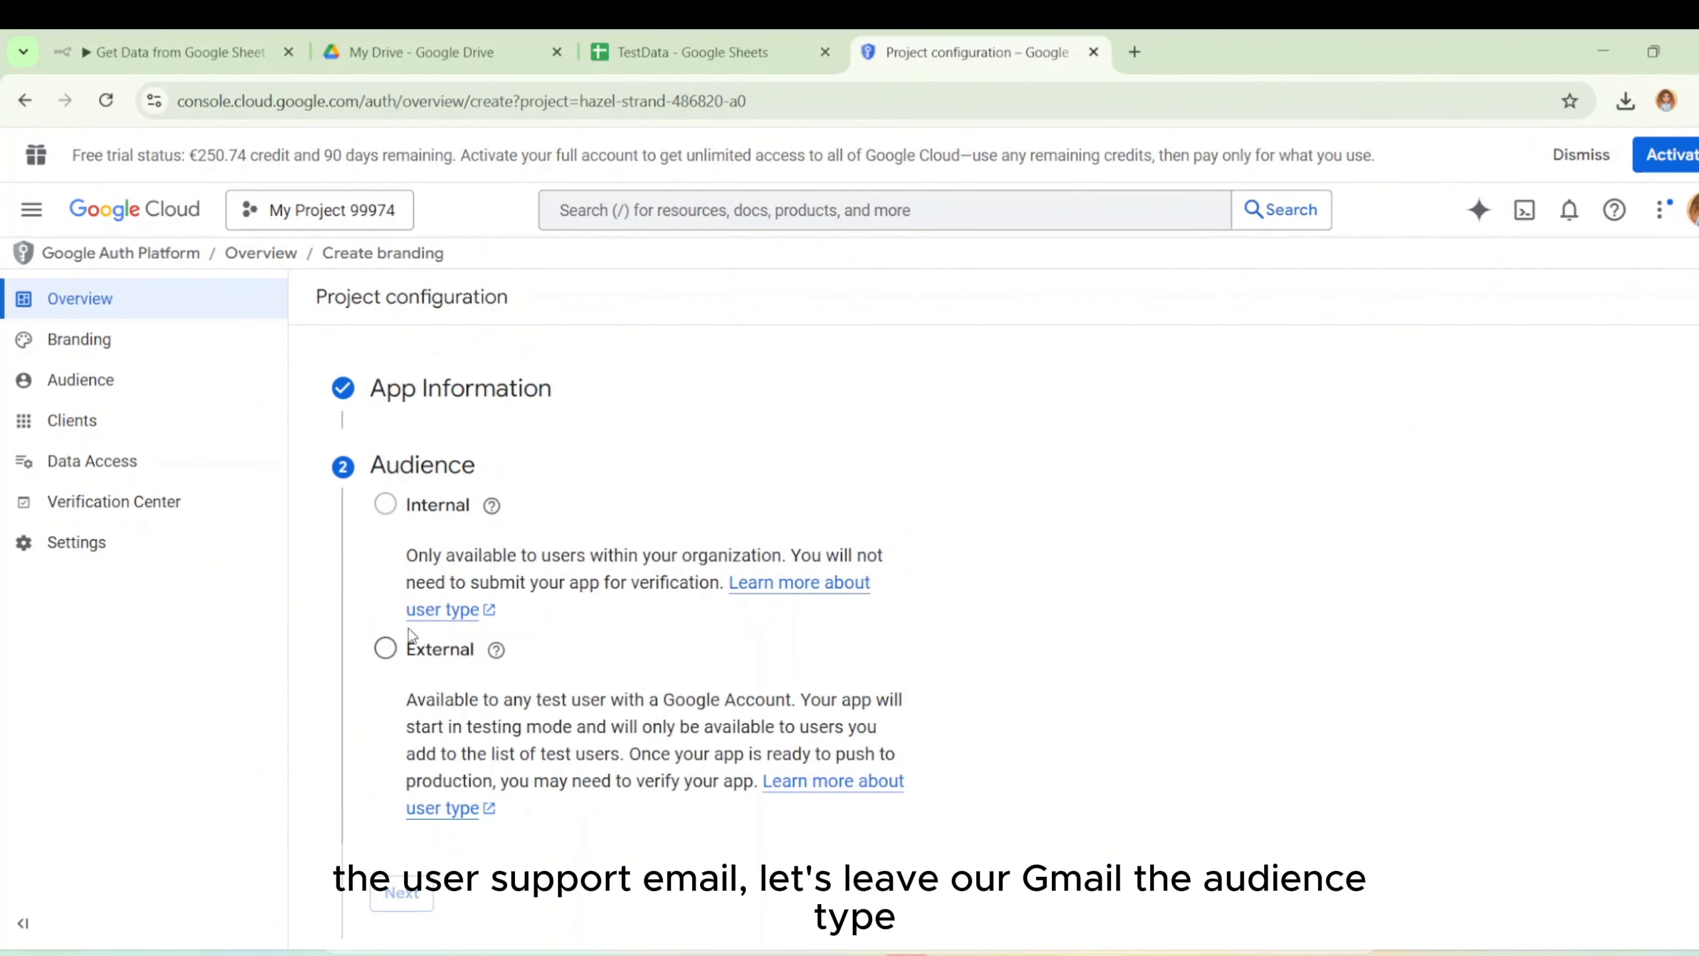
click(387, 647)
click(405, 895)
Enter the account's e-mail as contact, accept the User Data Policy, and create the configuration.
click(447, 597)
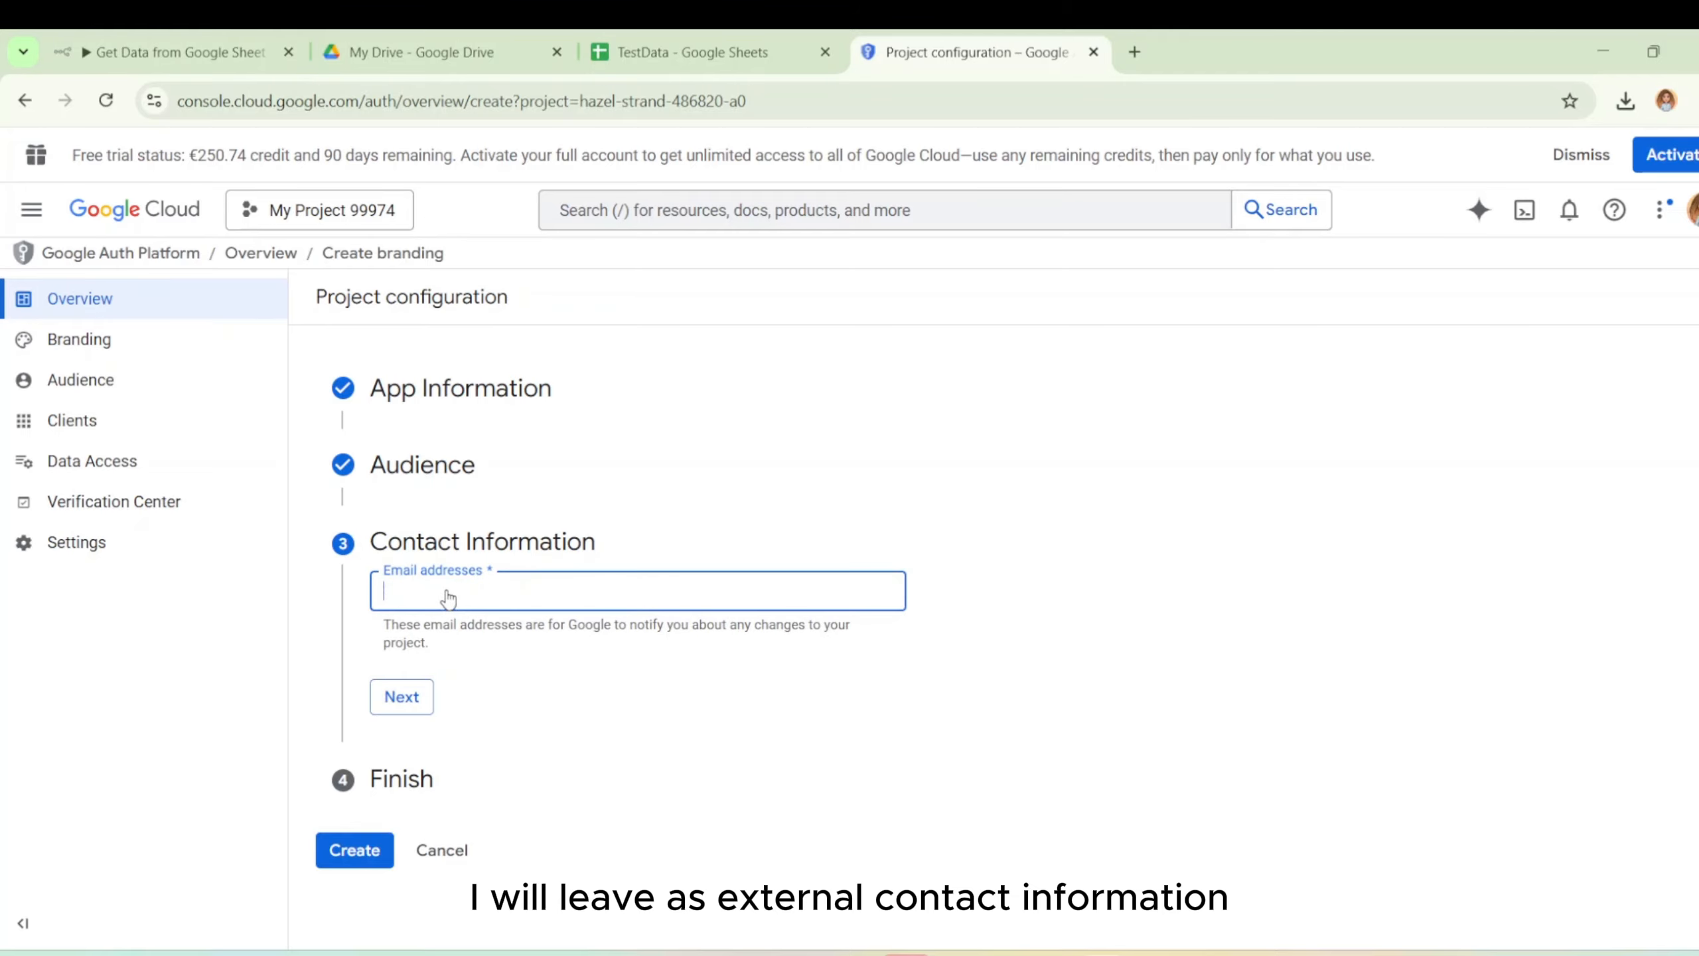
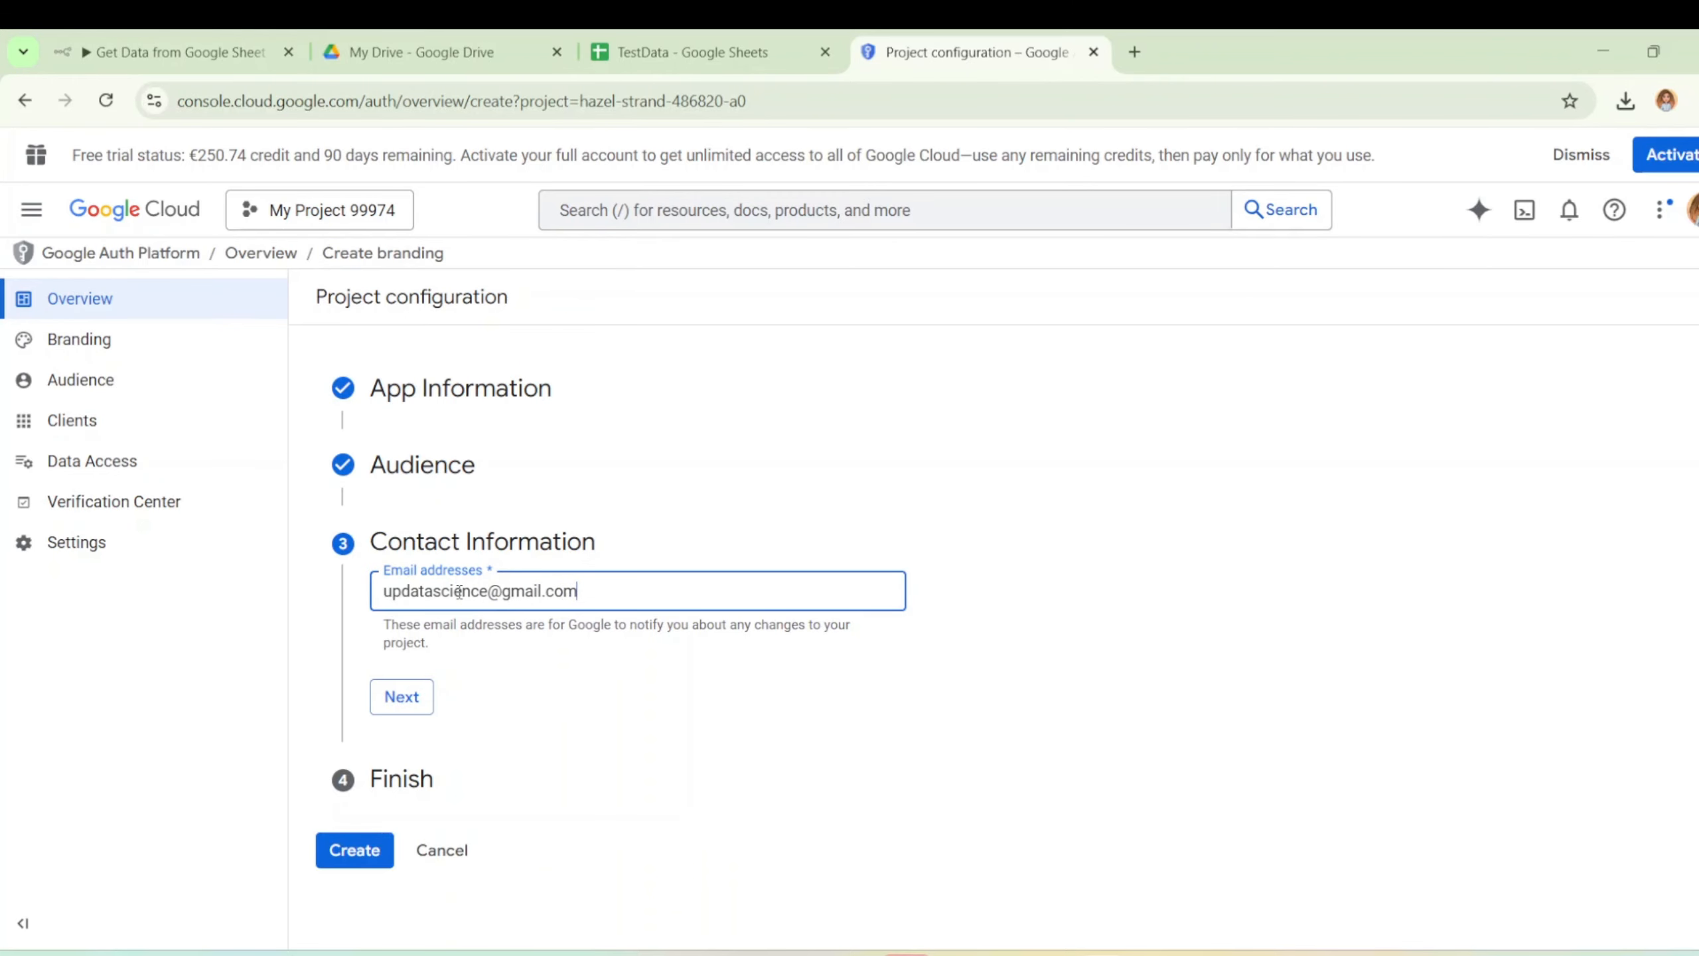
key(ctrl+a)
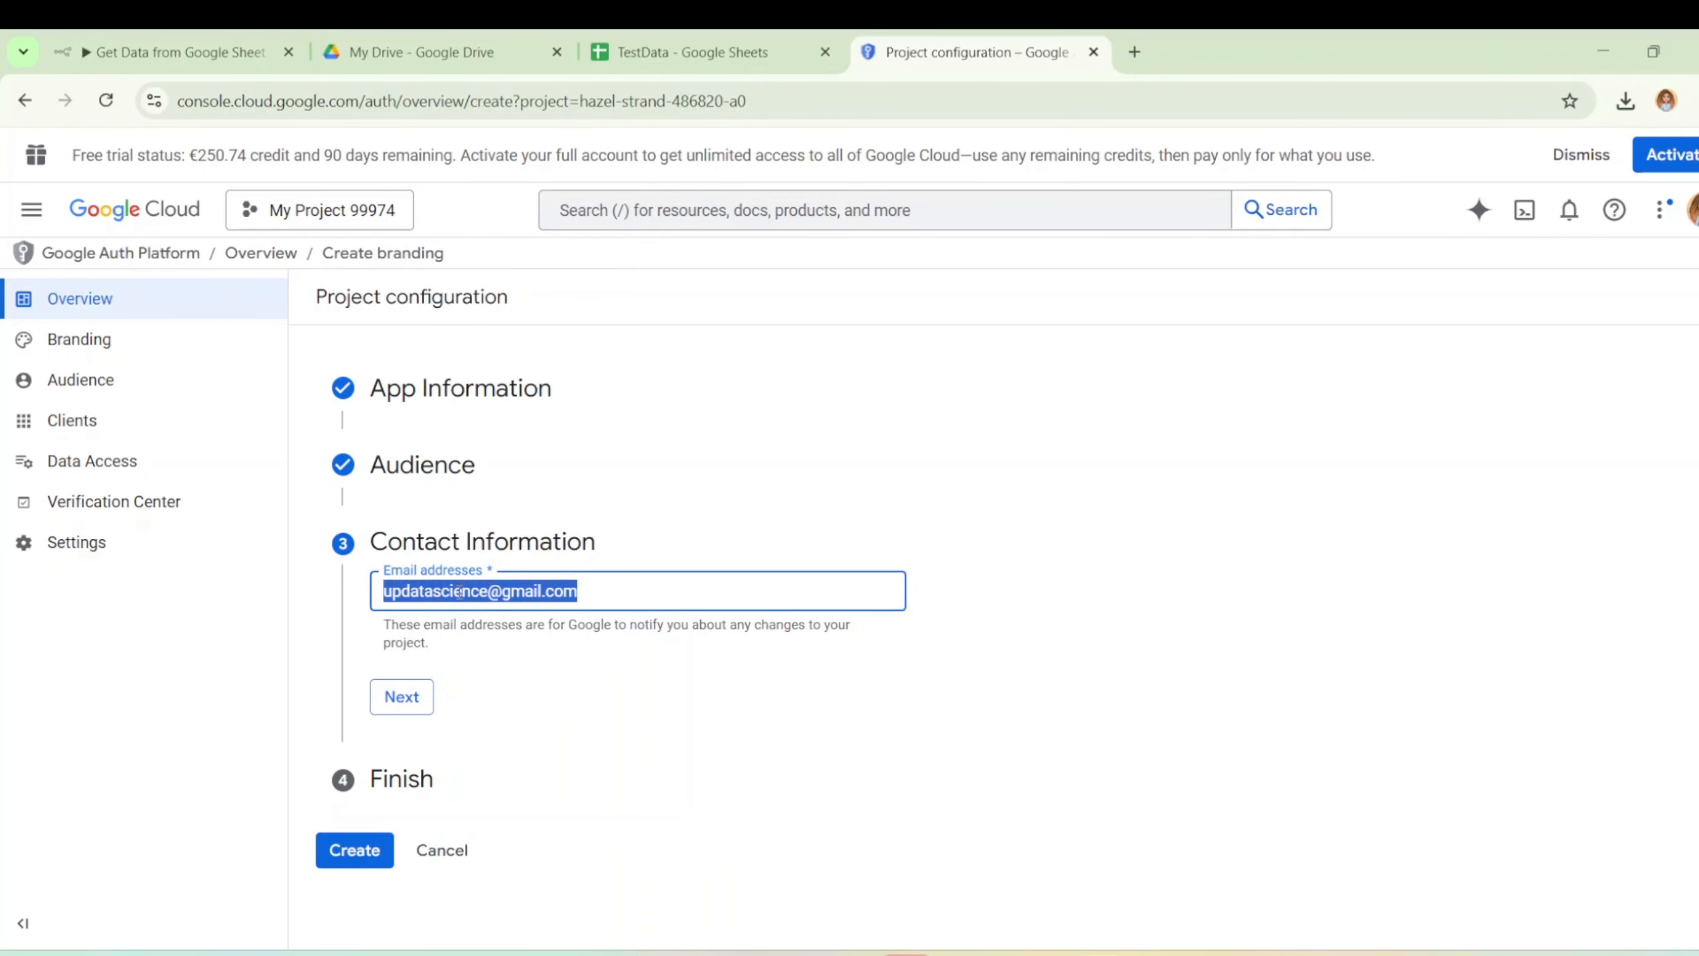
click(402, 696)
click(385, 656)
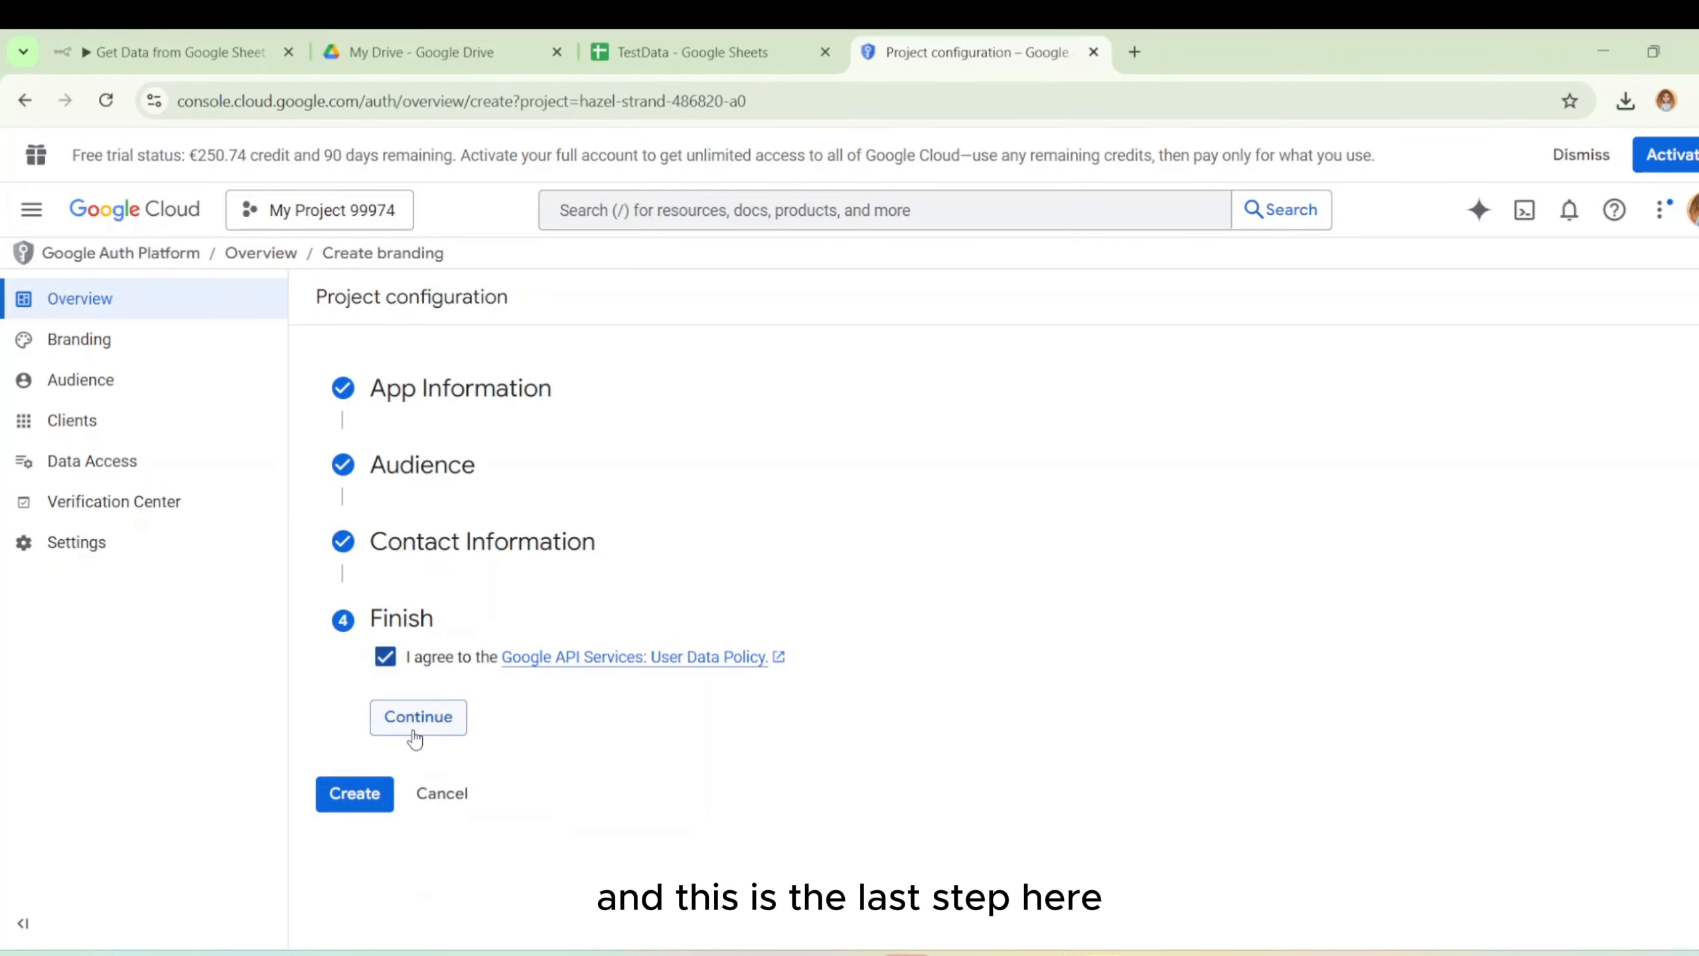
click(415, 736)
click(365, 690)
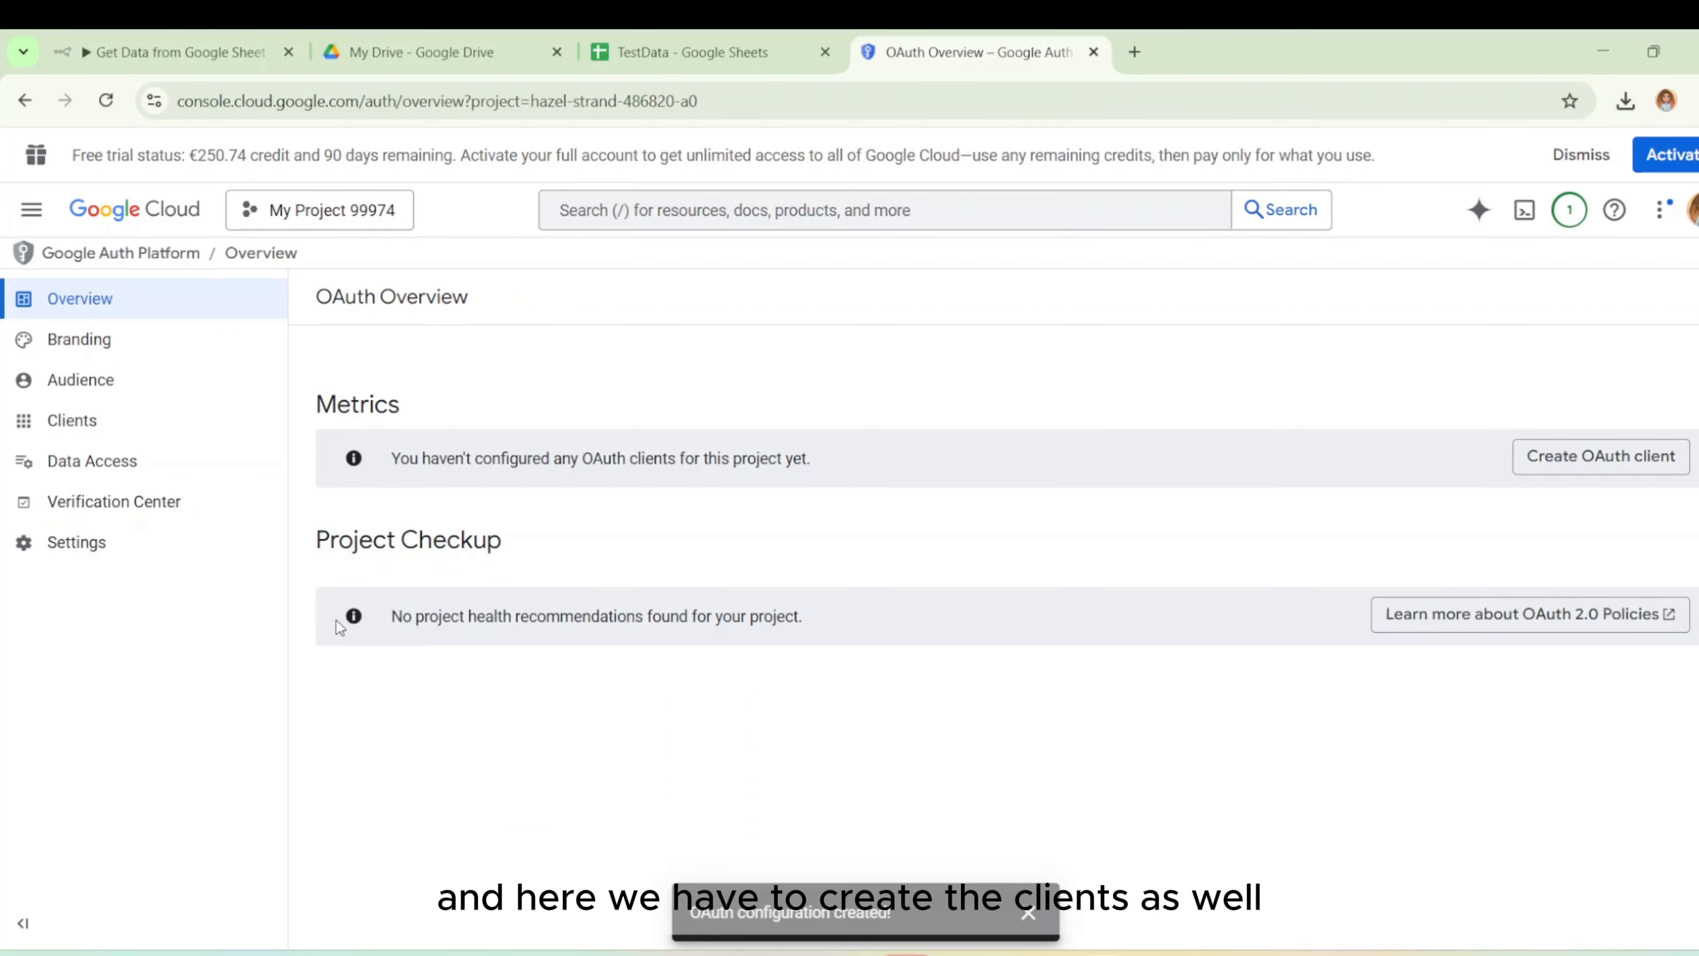
Start a new OAuth client of type Web application.
click(96, 426)
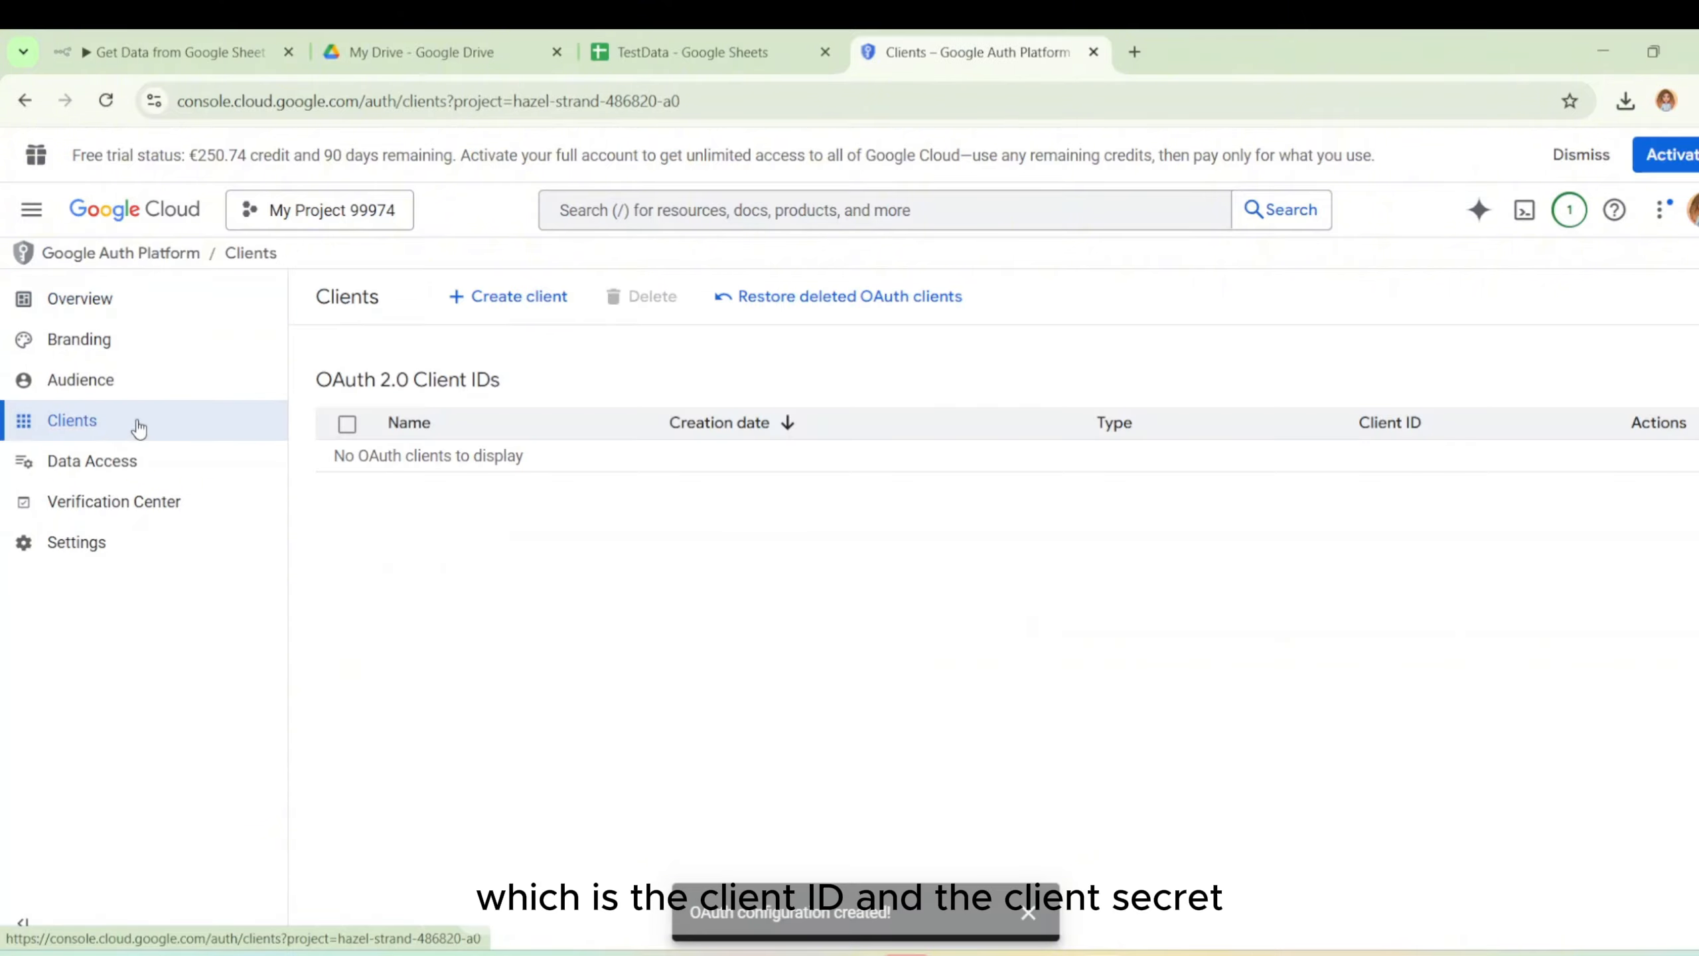
click(494, 312)
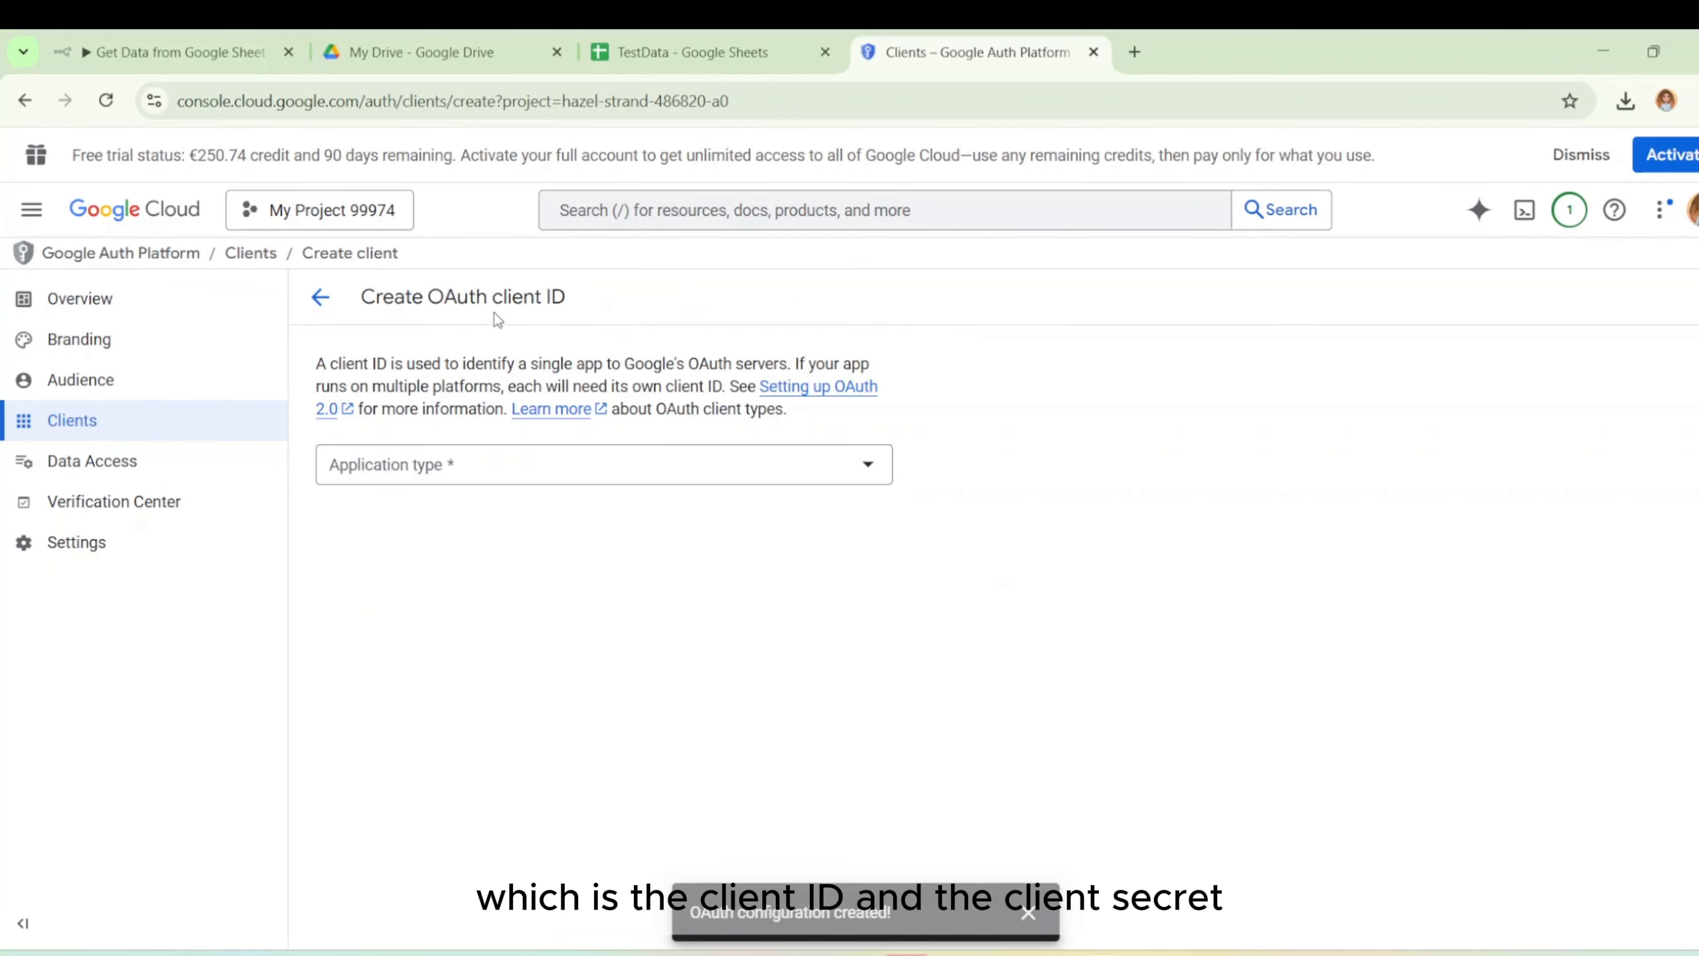
click(554, 466)
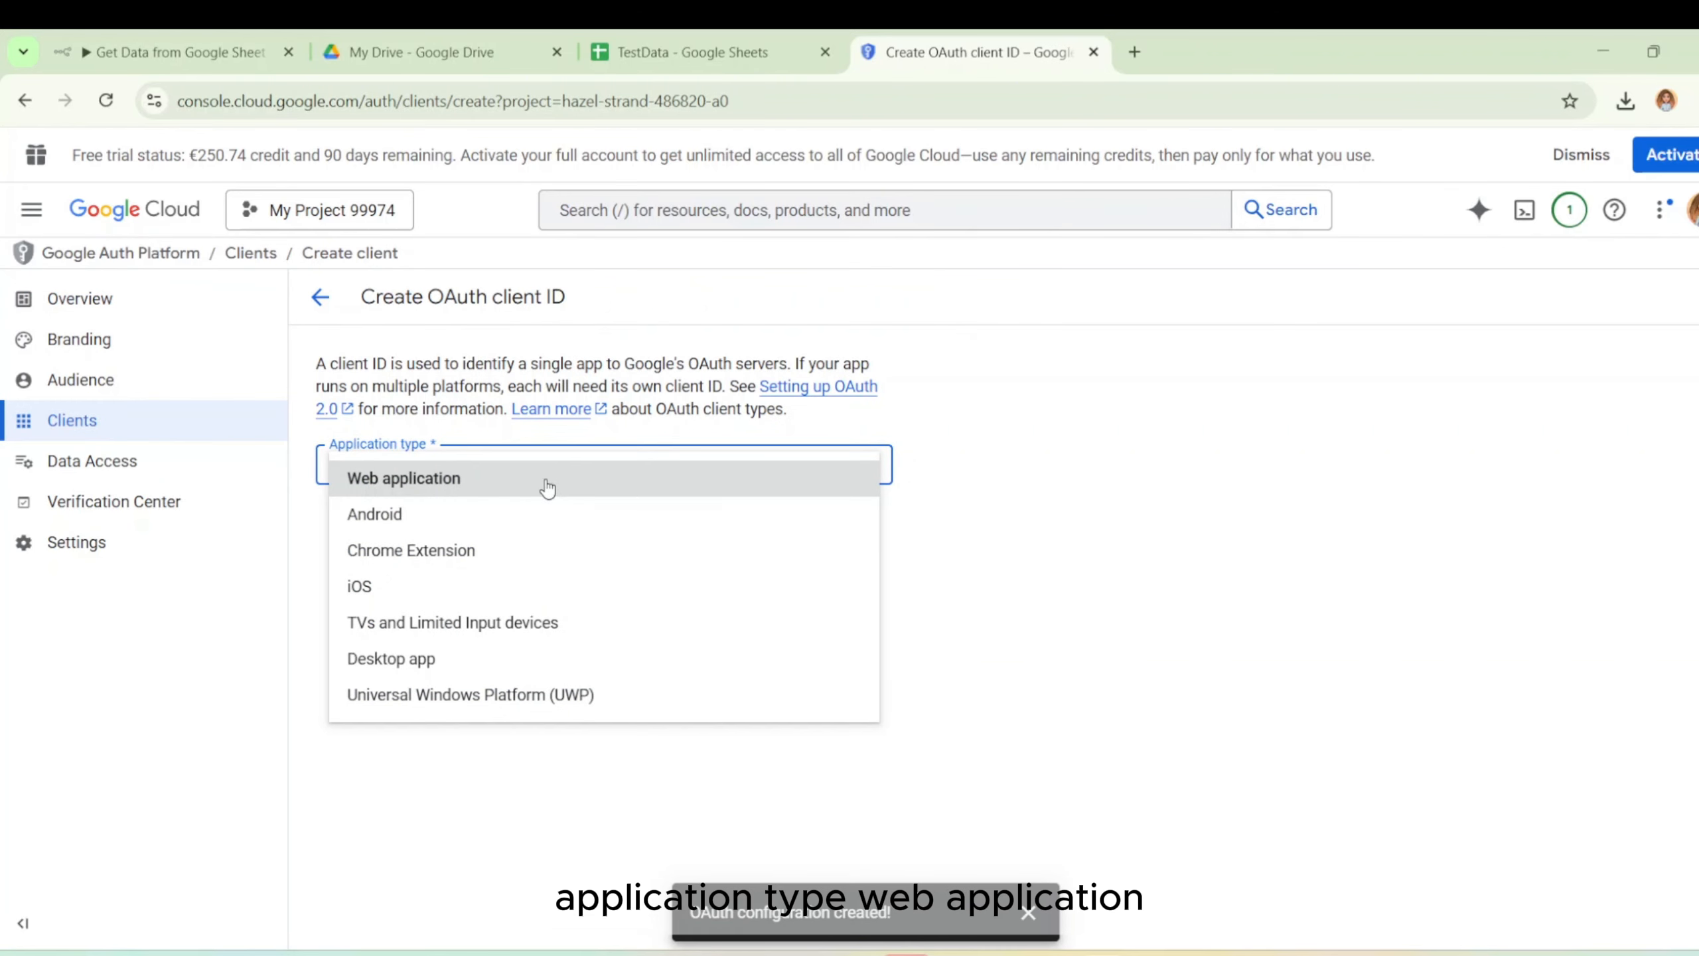
click(546, 489)
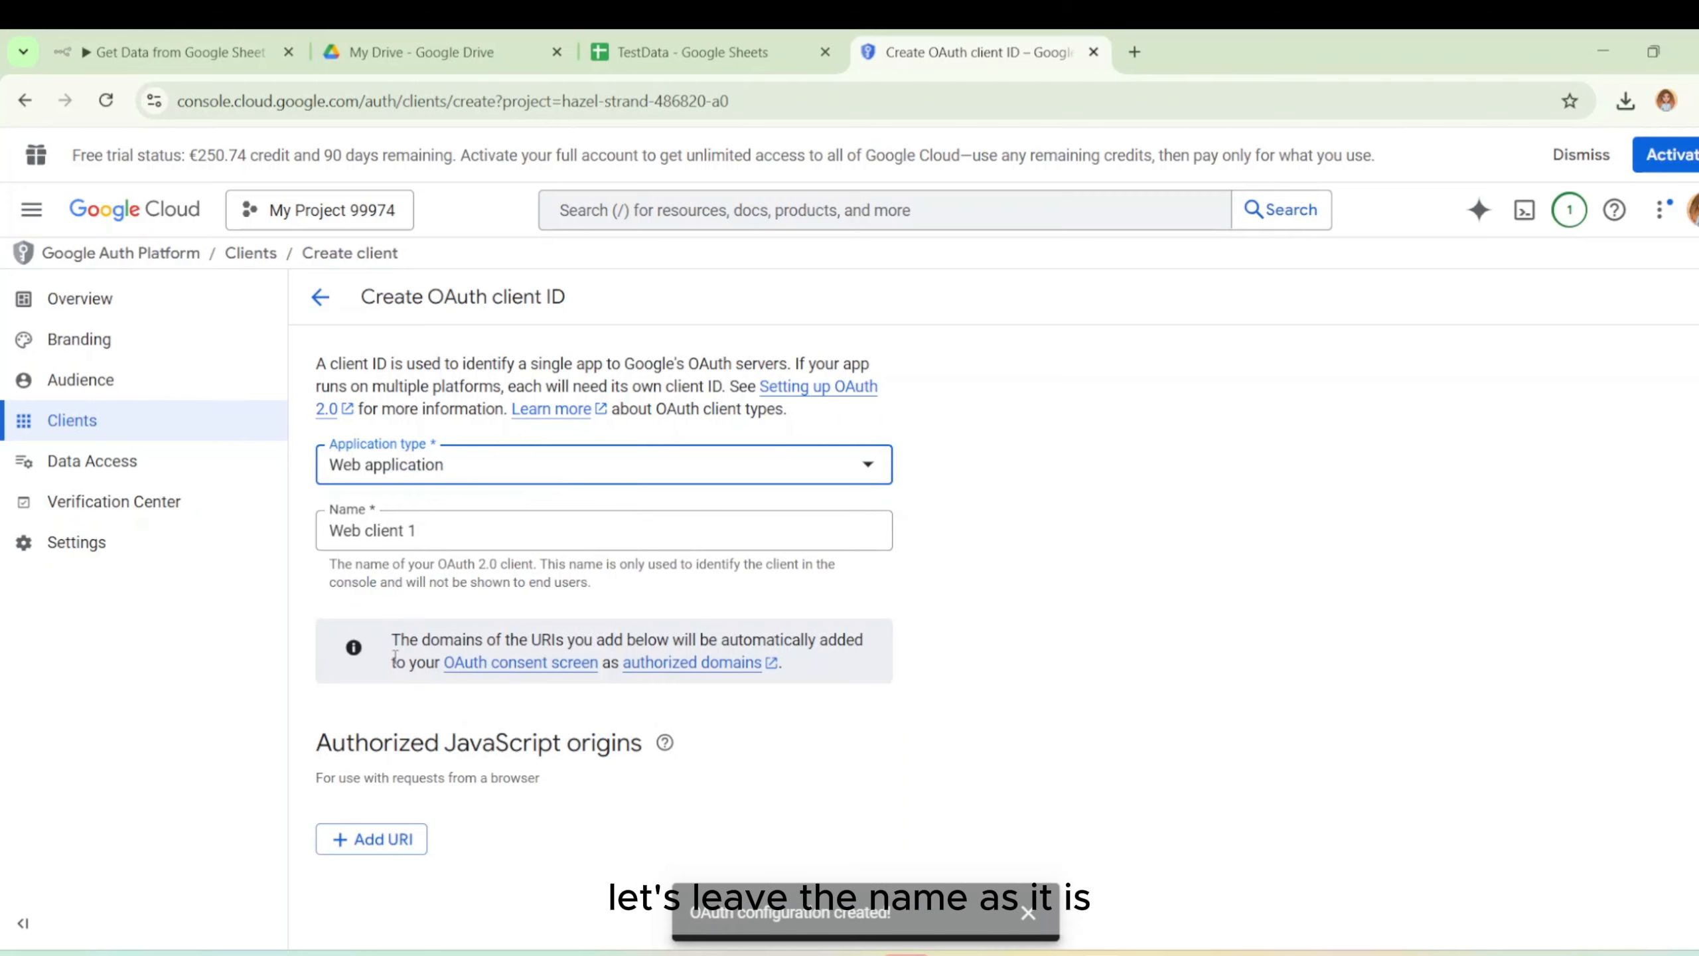
scroll(402, 837, down, 4)
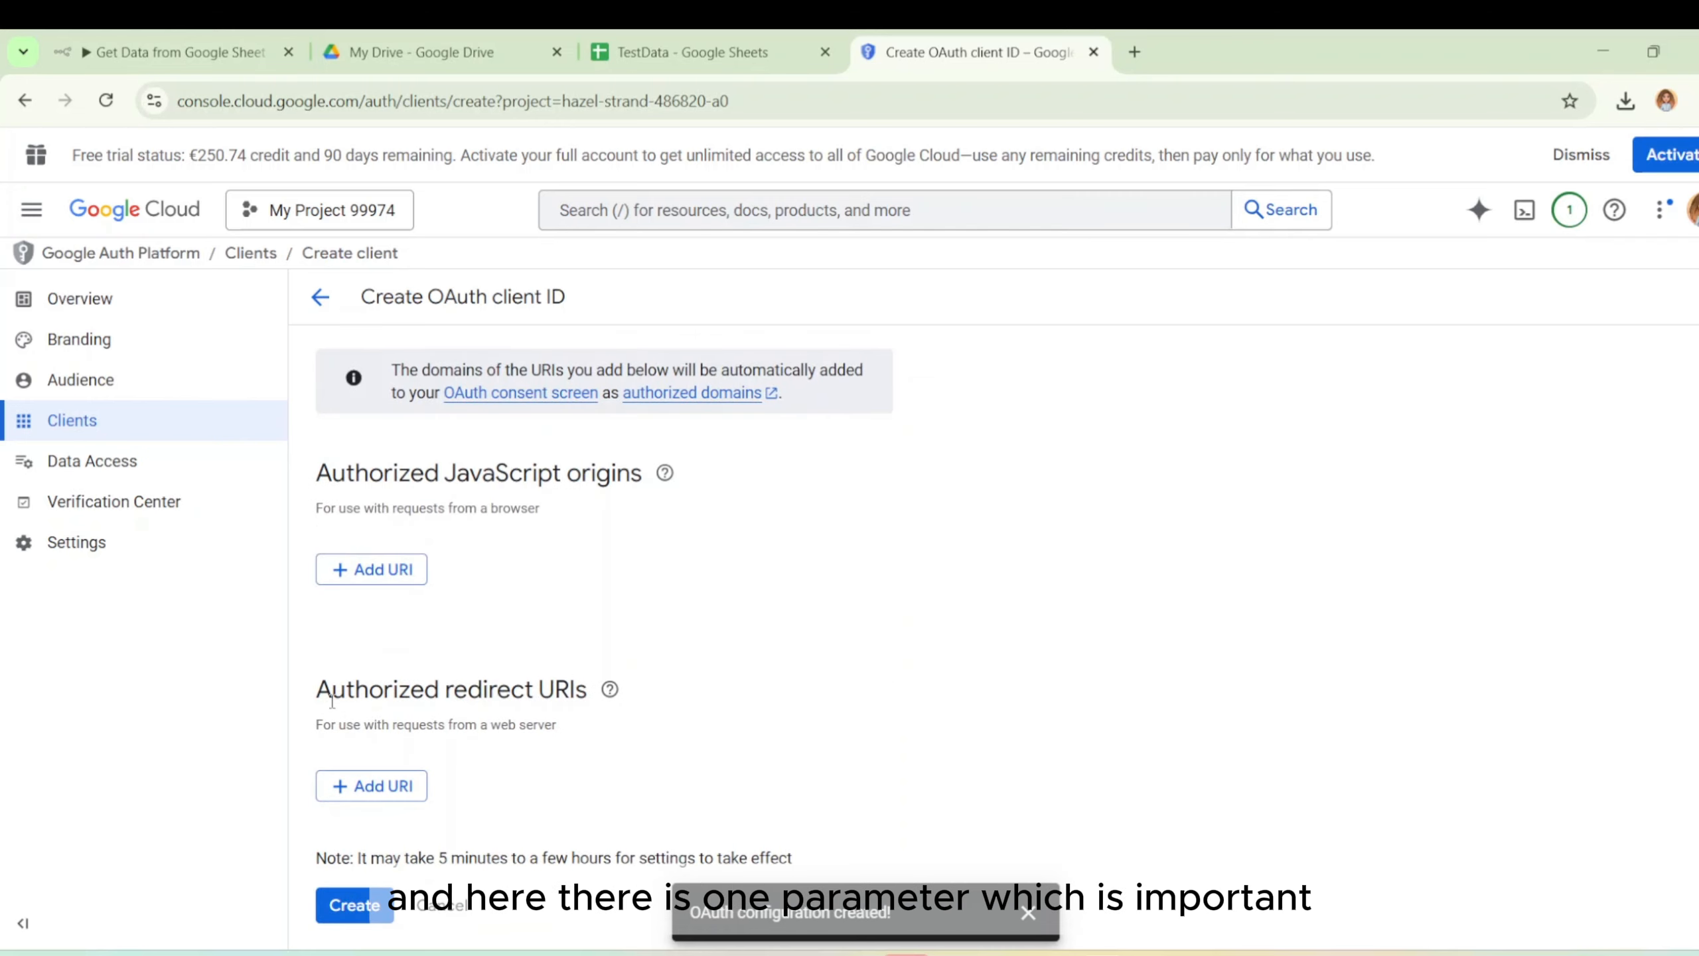
drag(319, 695, 600, 696)
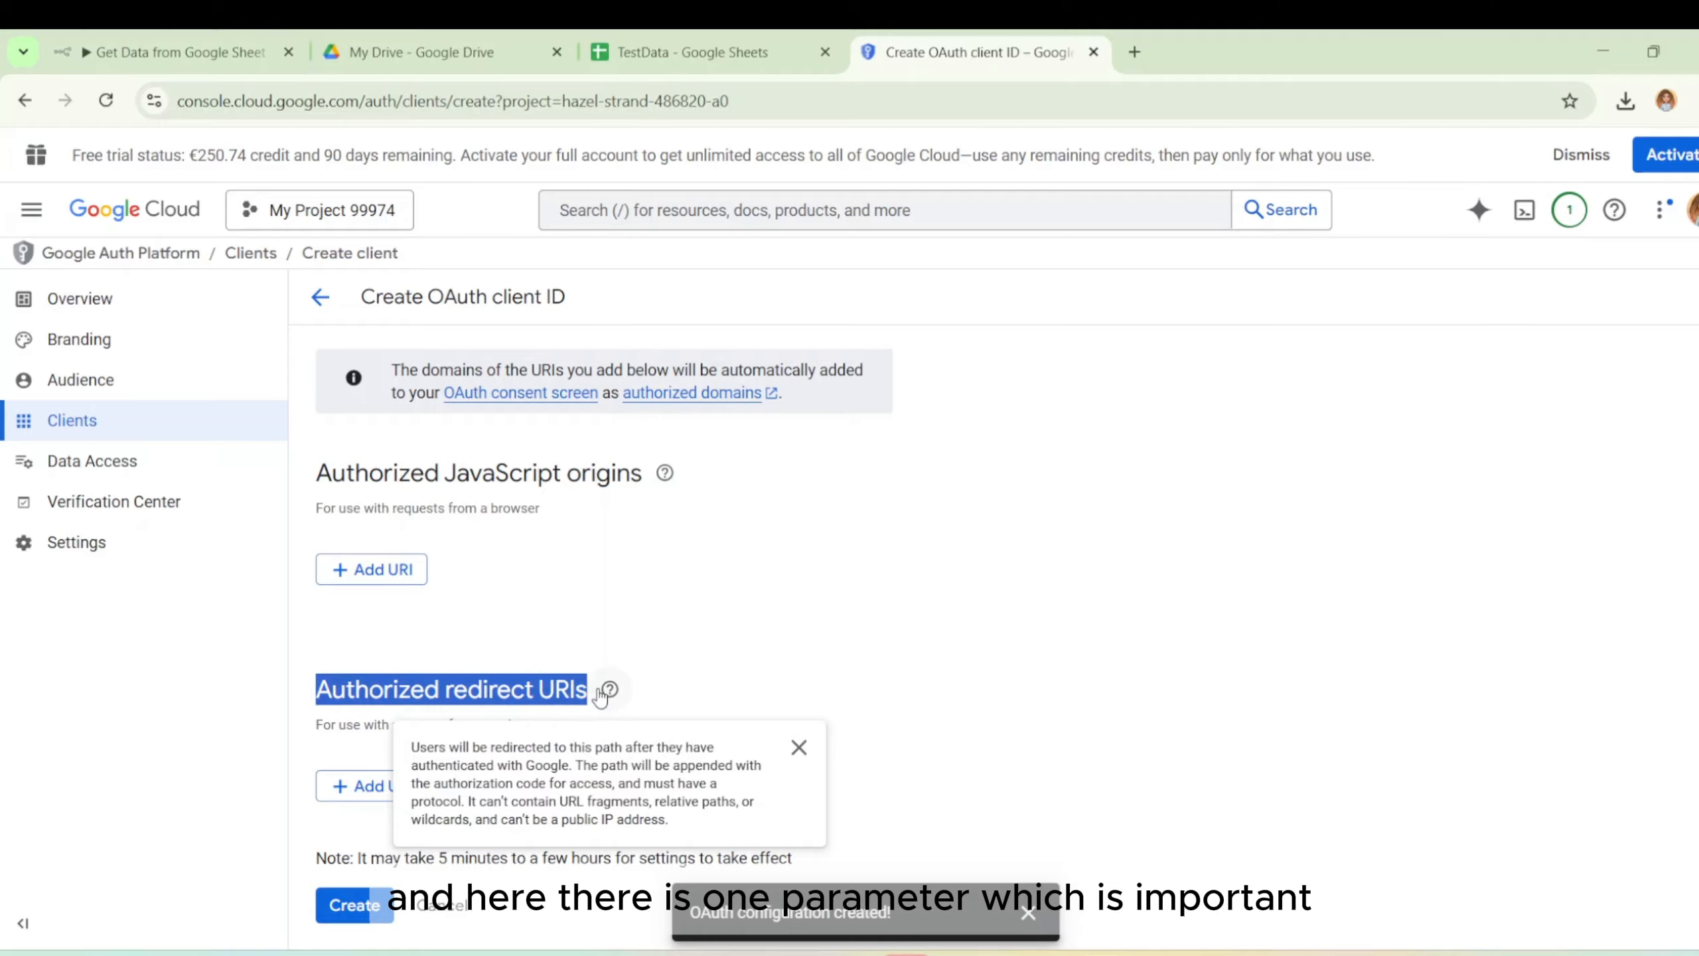
click(396, 786)
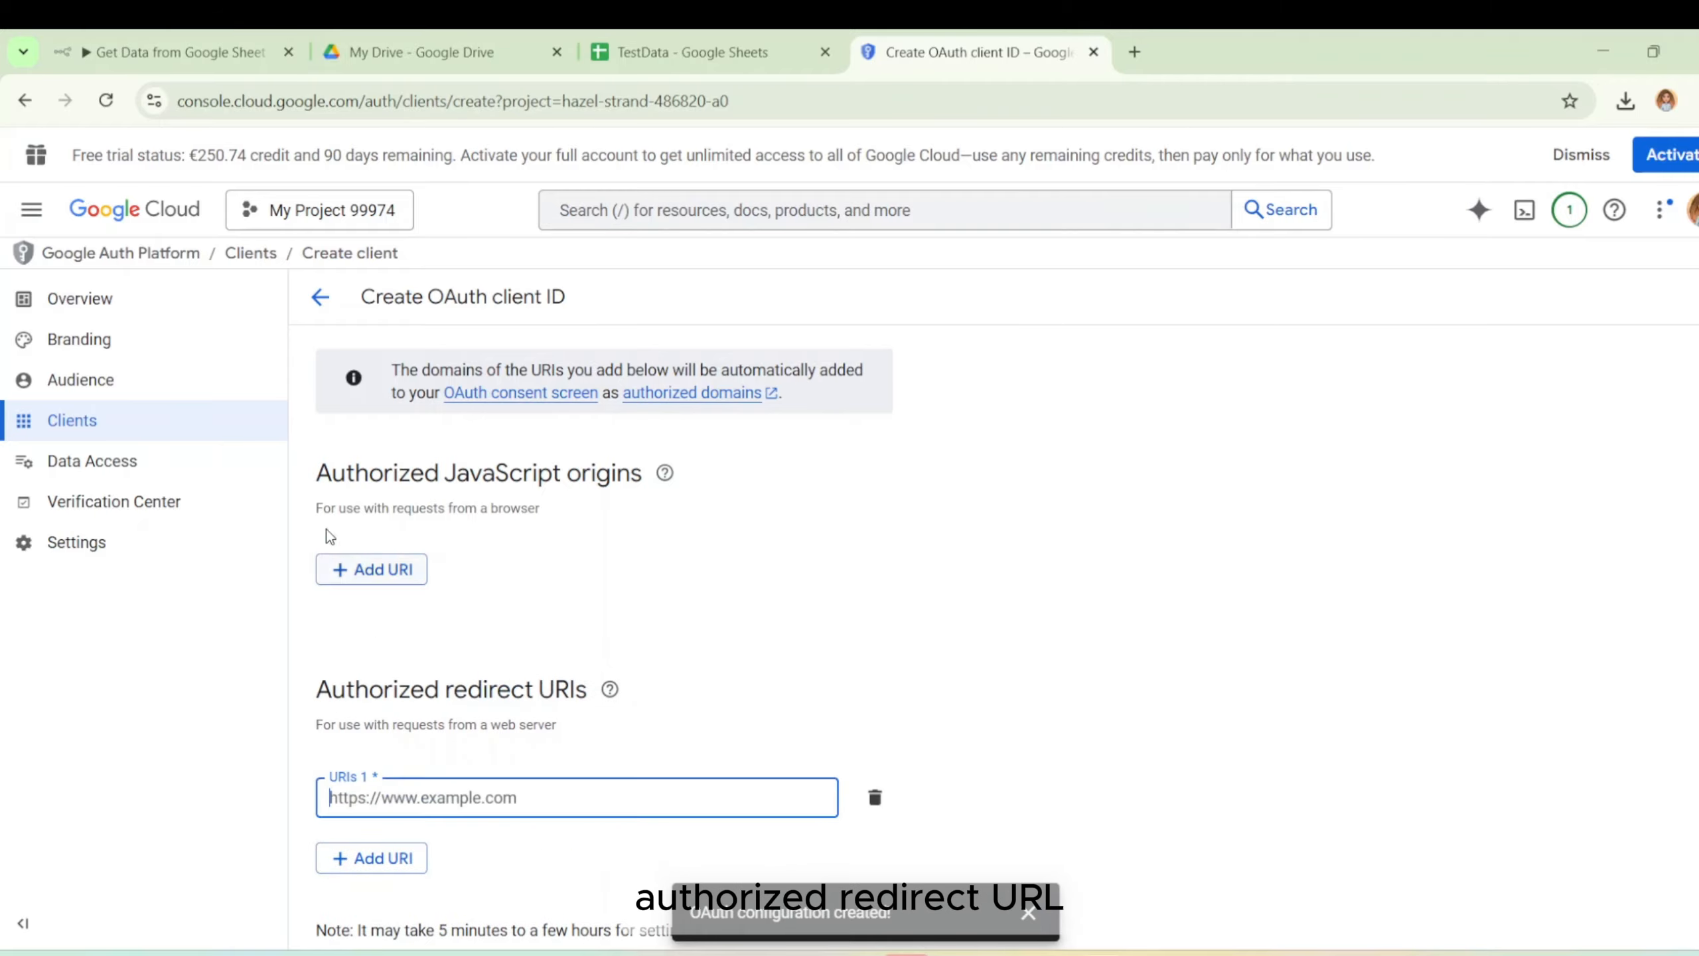
click(197, 48)
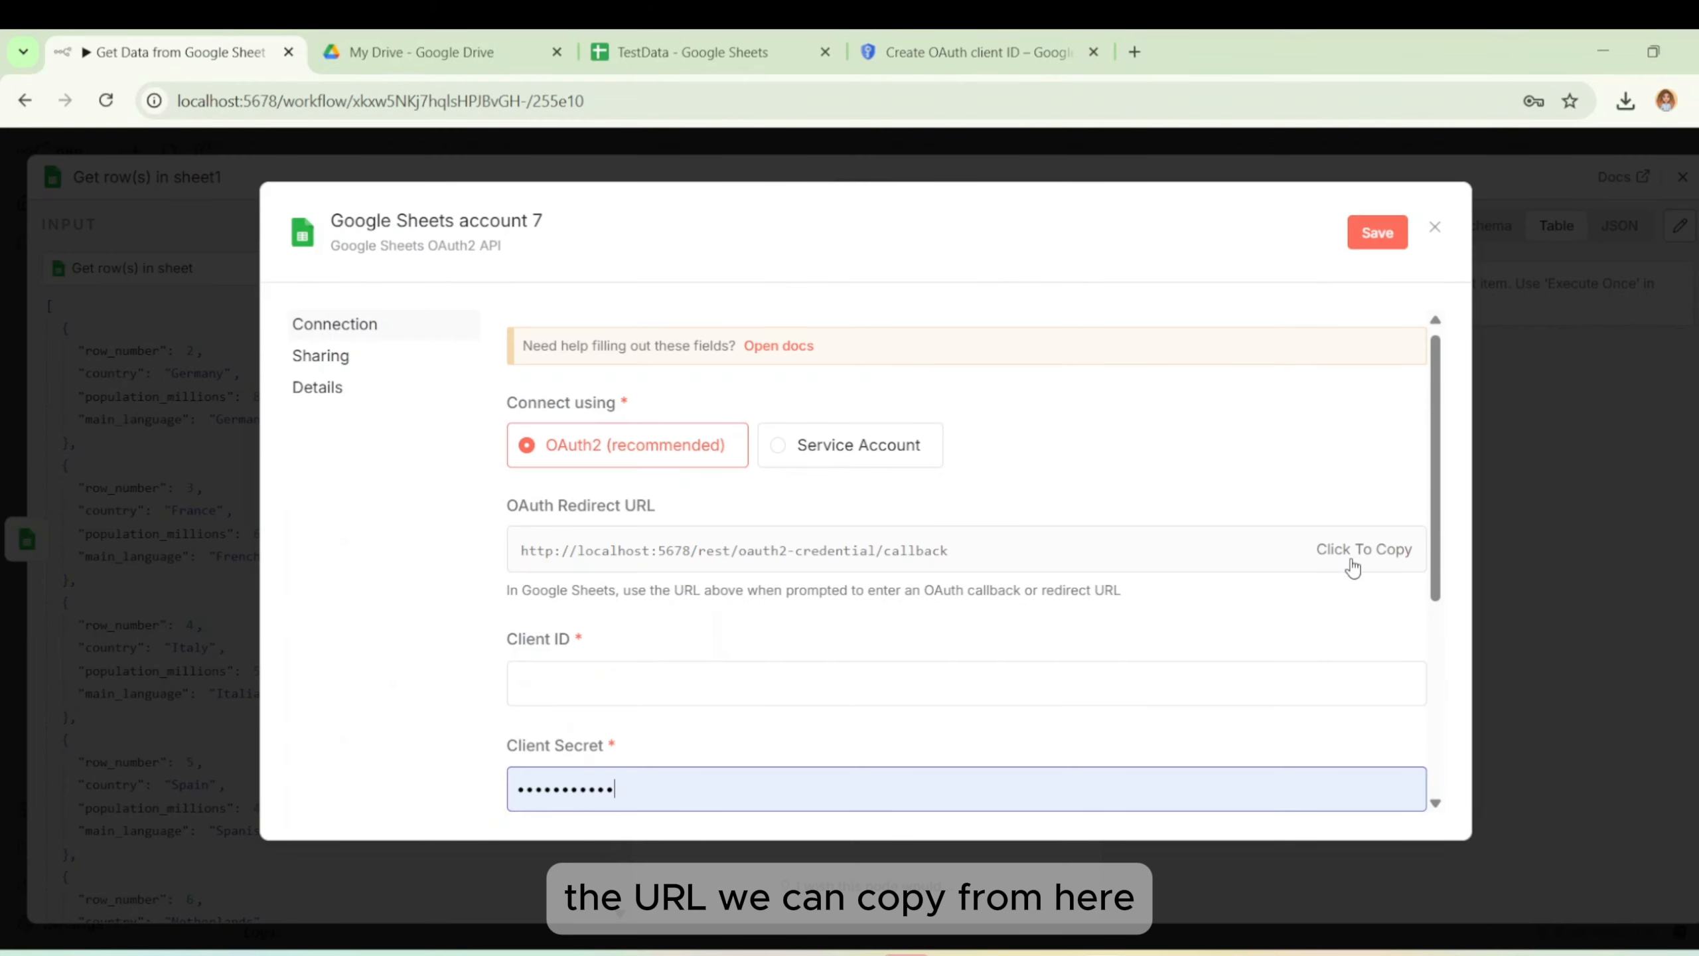
click(1388, 552)
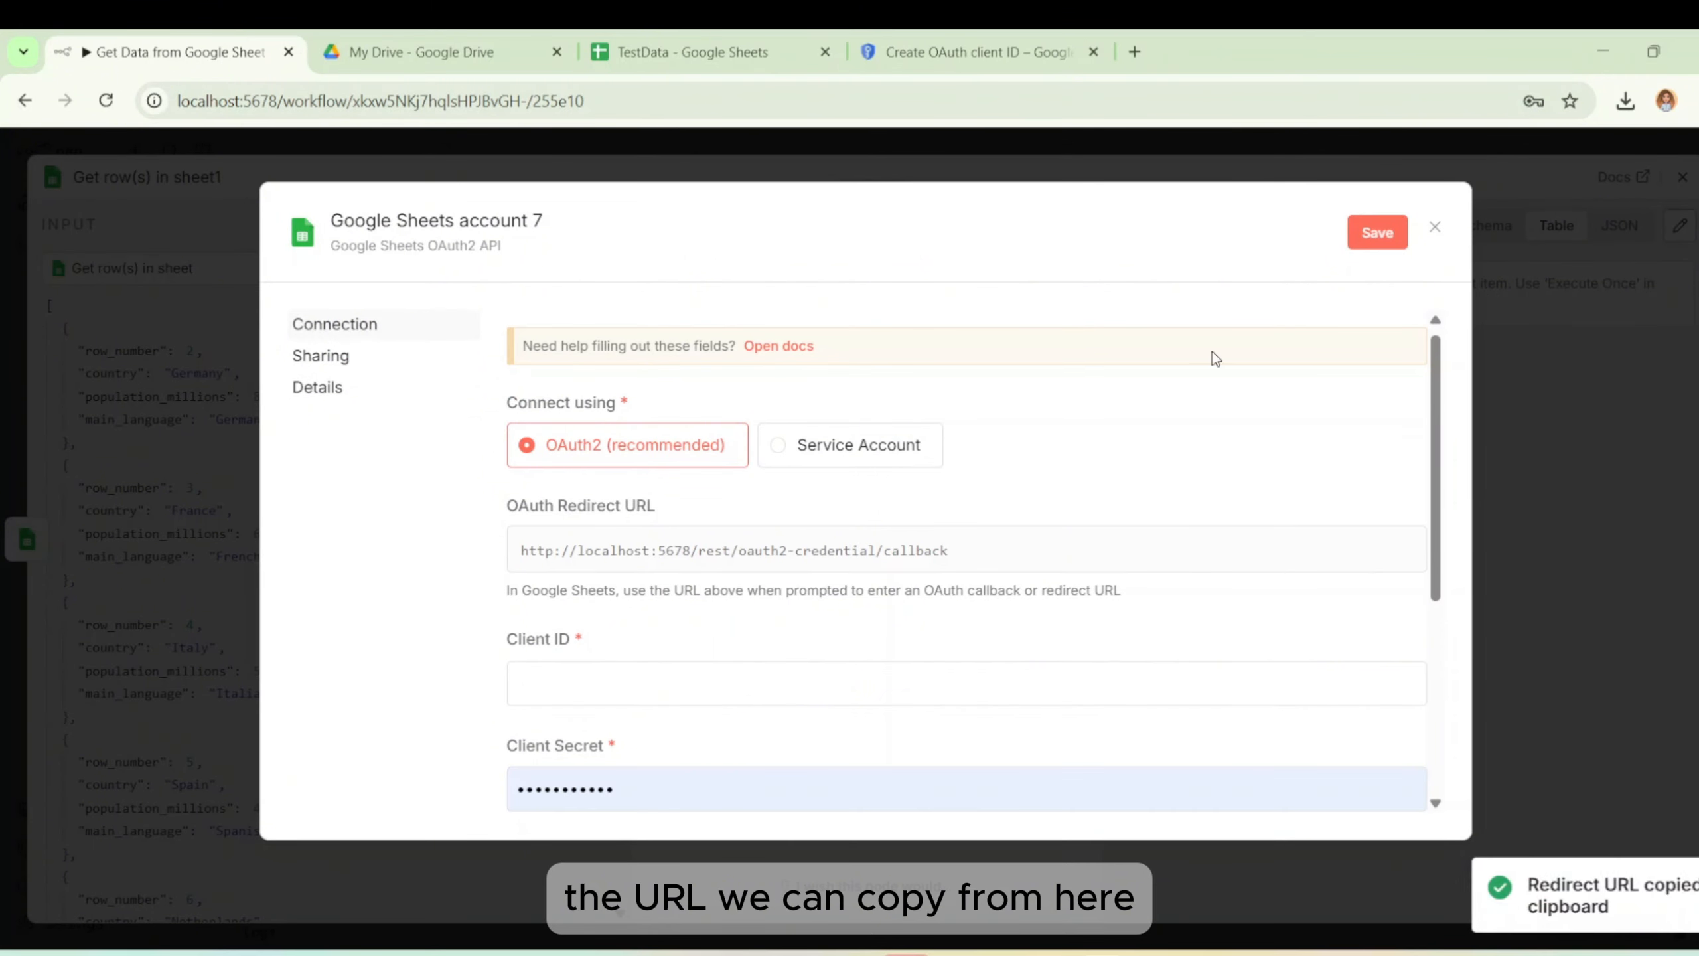
click(1107, 36)
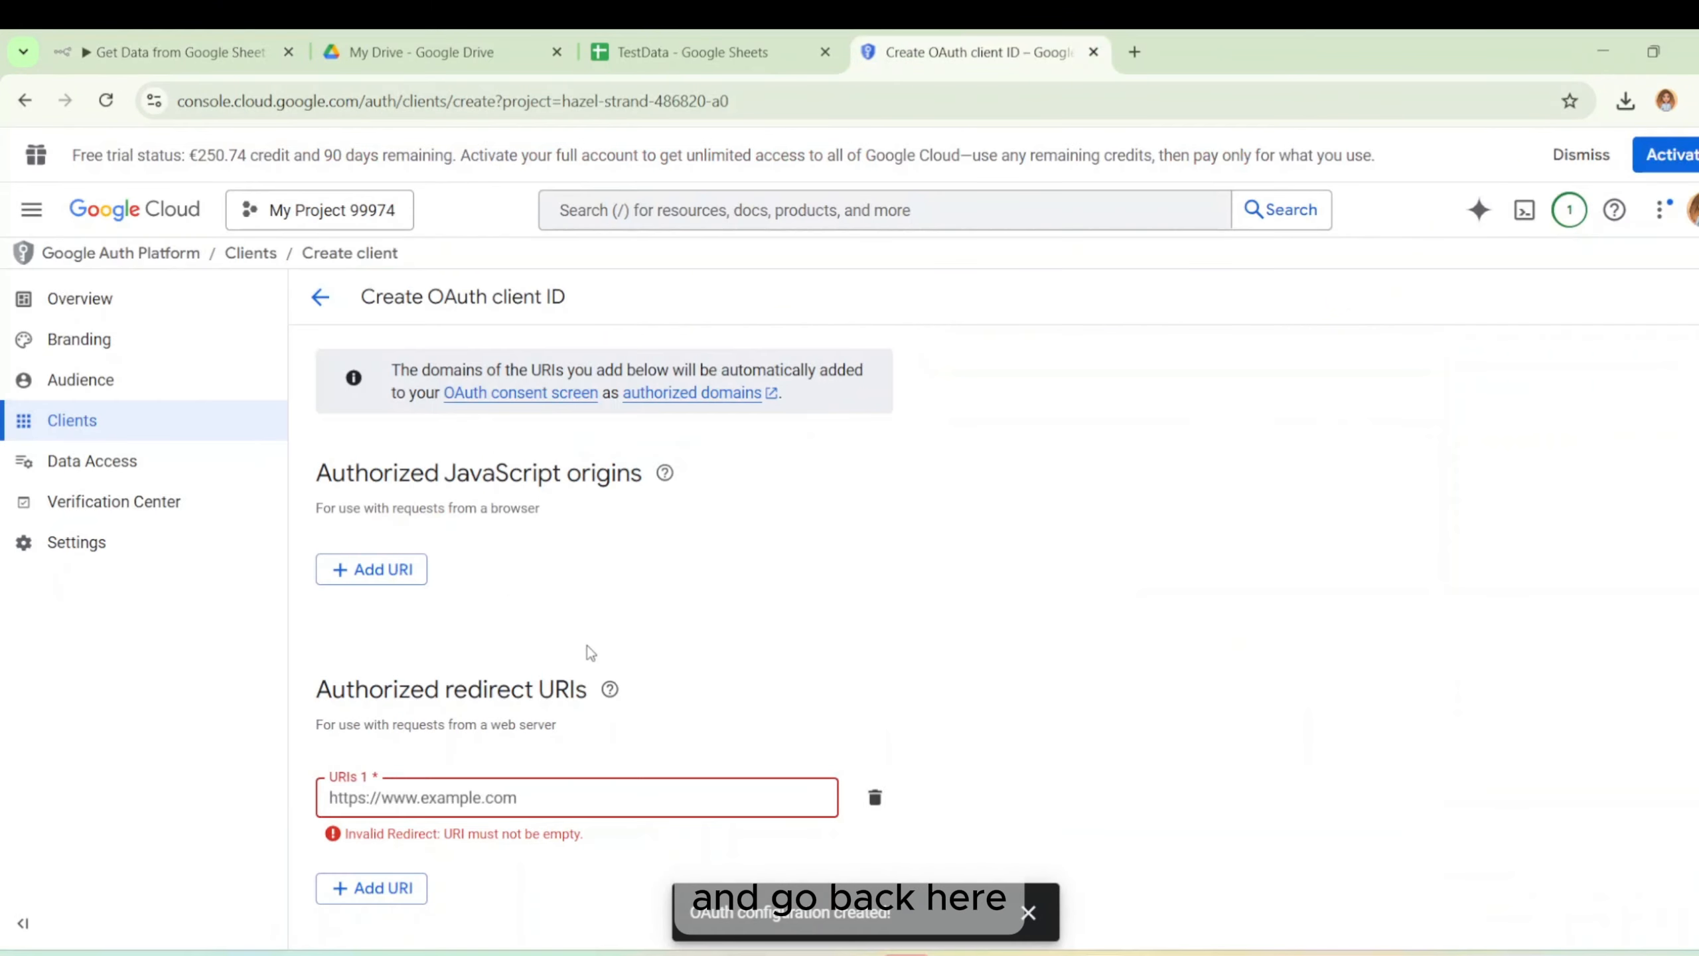
key(ctrl+v)
scroll(947, 645, down, 1)
click(348, 903)
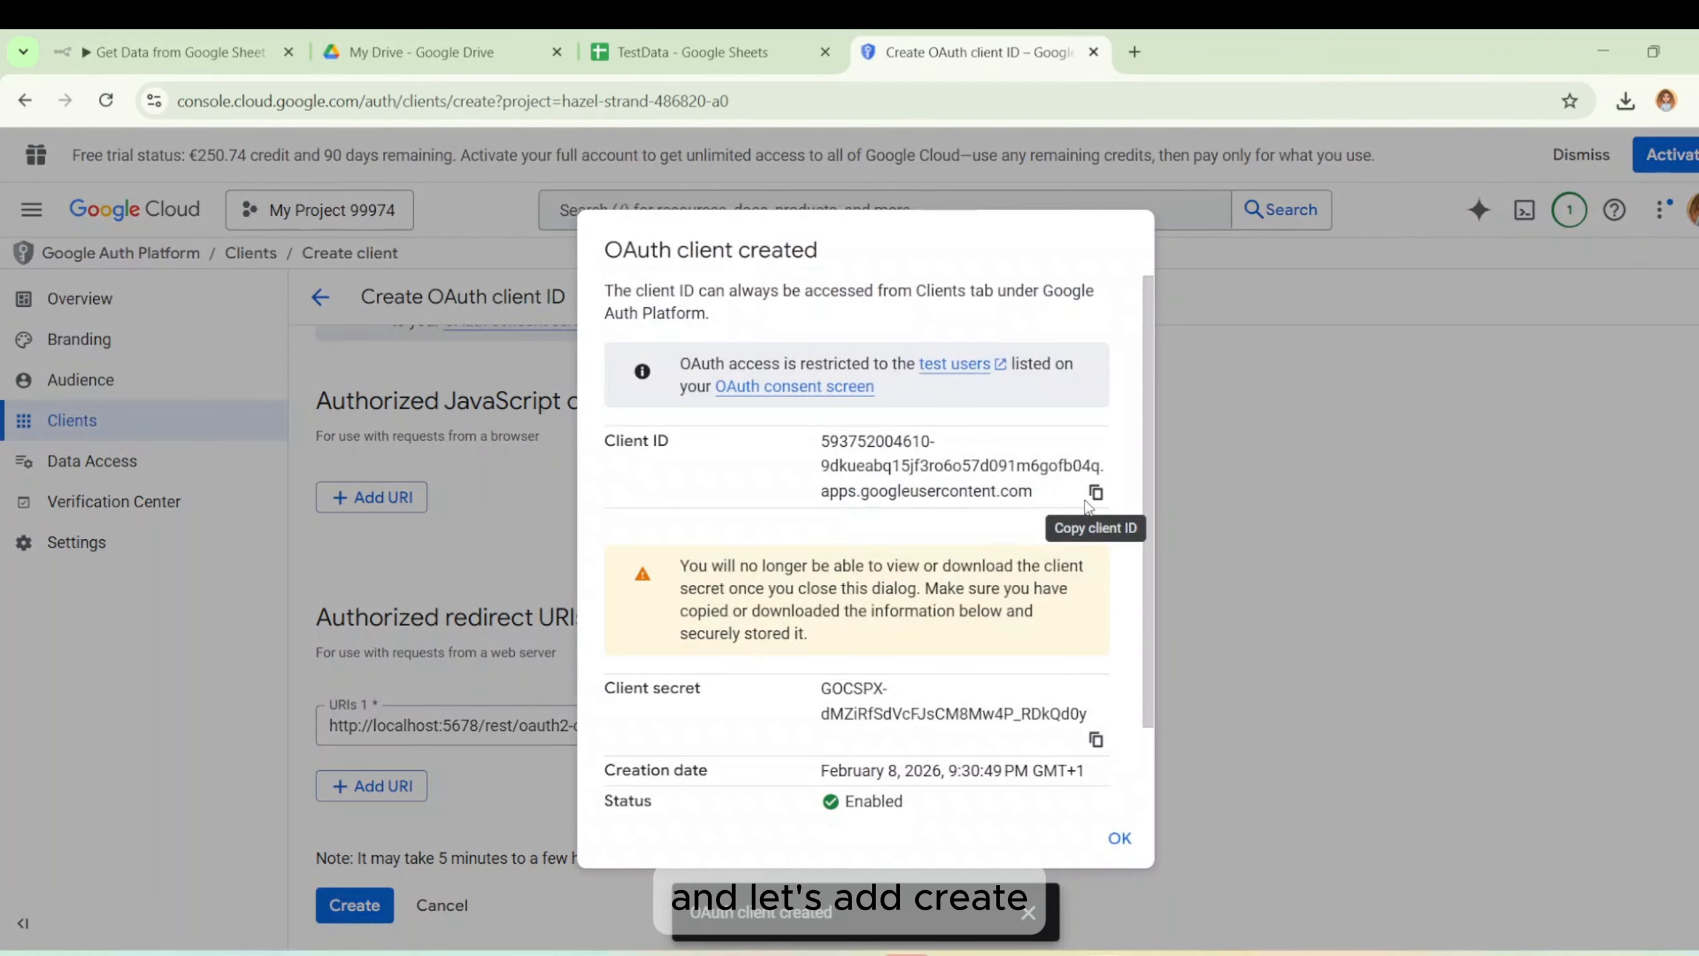
Paste the new OAuth client ID into the n8n credential's Client ID field.
click(1095, 491)
click(173, 51)
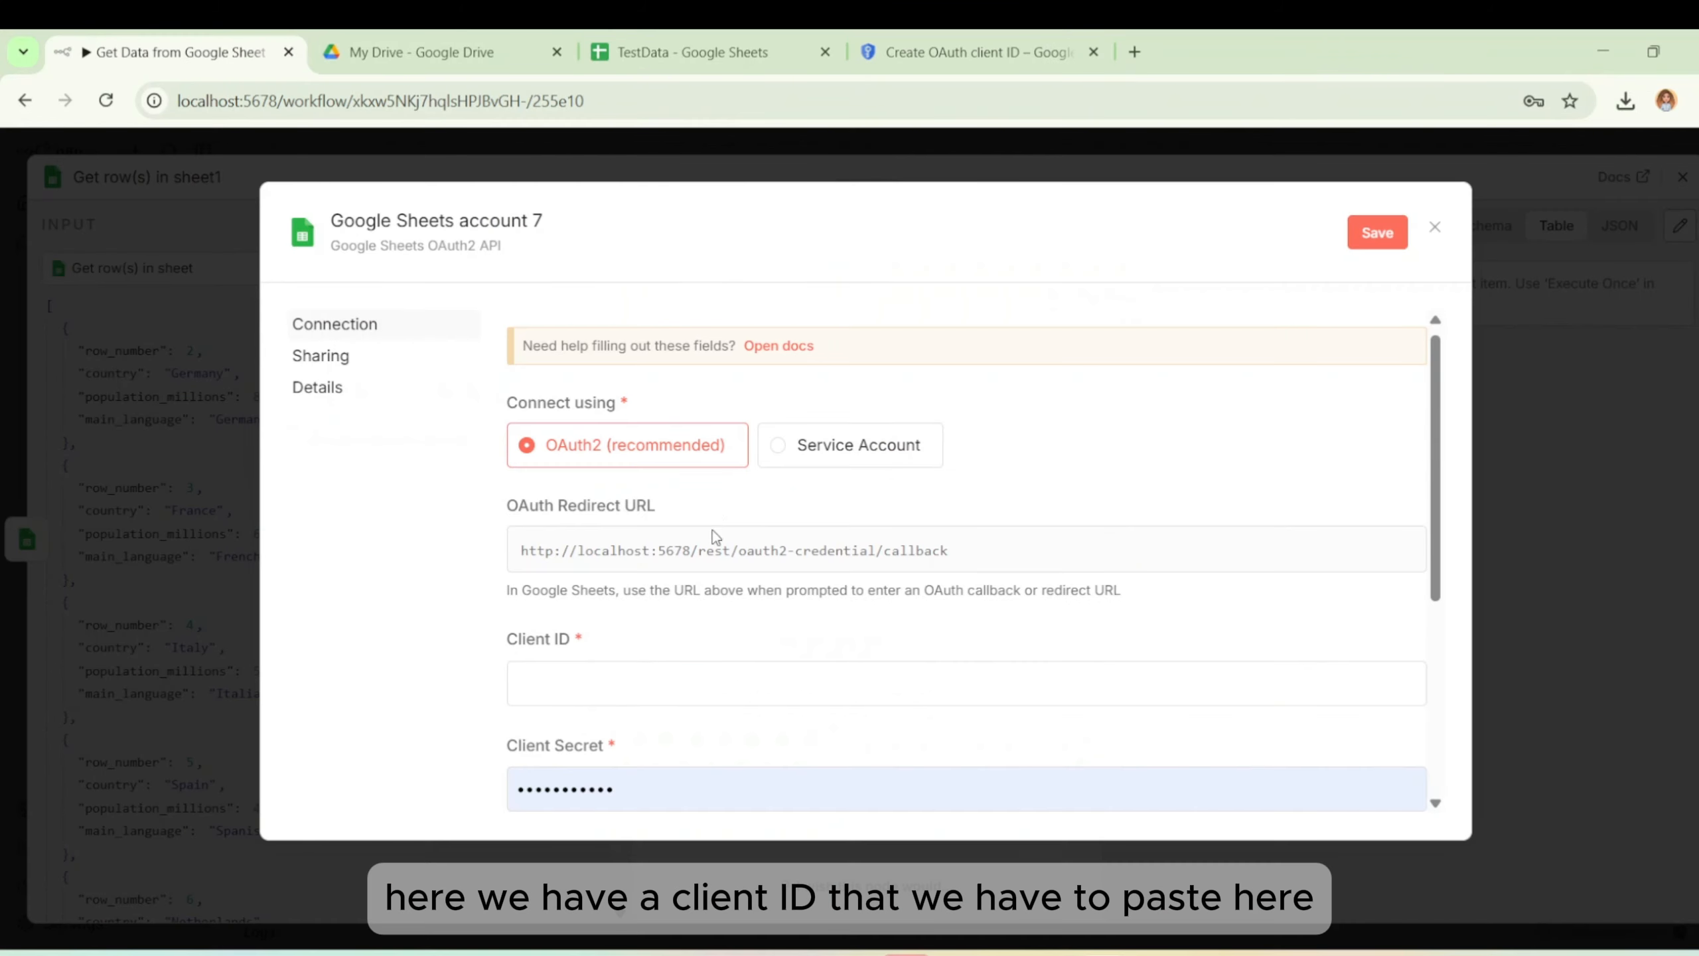
click(720, 683)
key(ctrl+v)
Replace the n8n Client Secret with the new secret and download the client's JSON file.
click(868, 40)
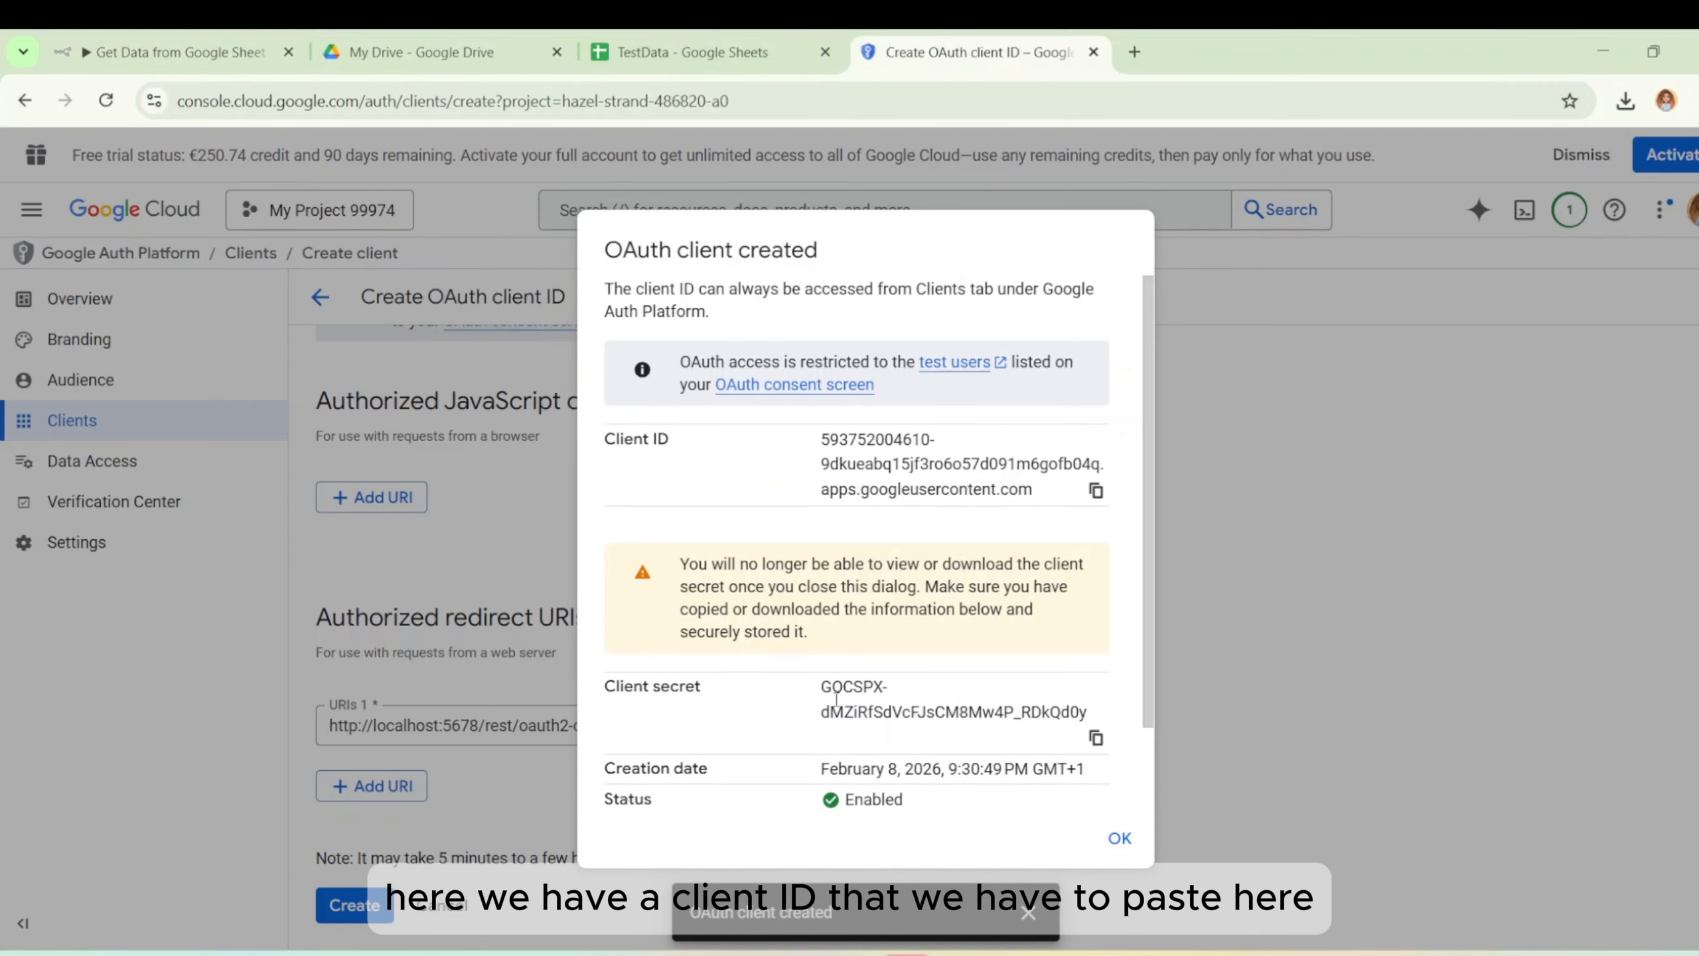
scroll(1016, 629, down, 2)
click(1095, 646)
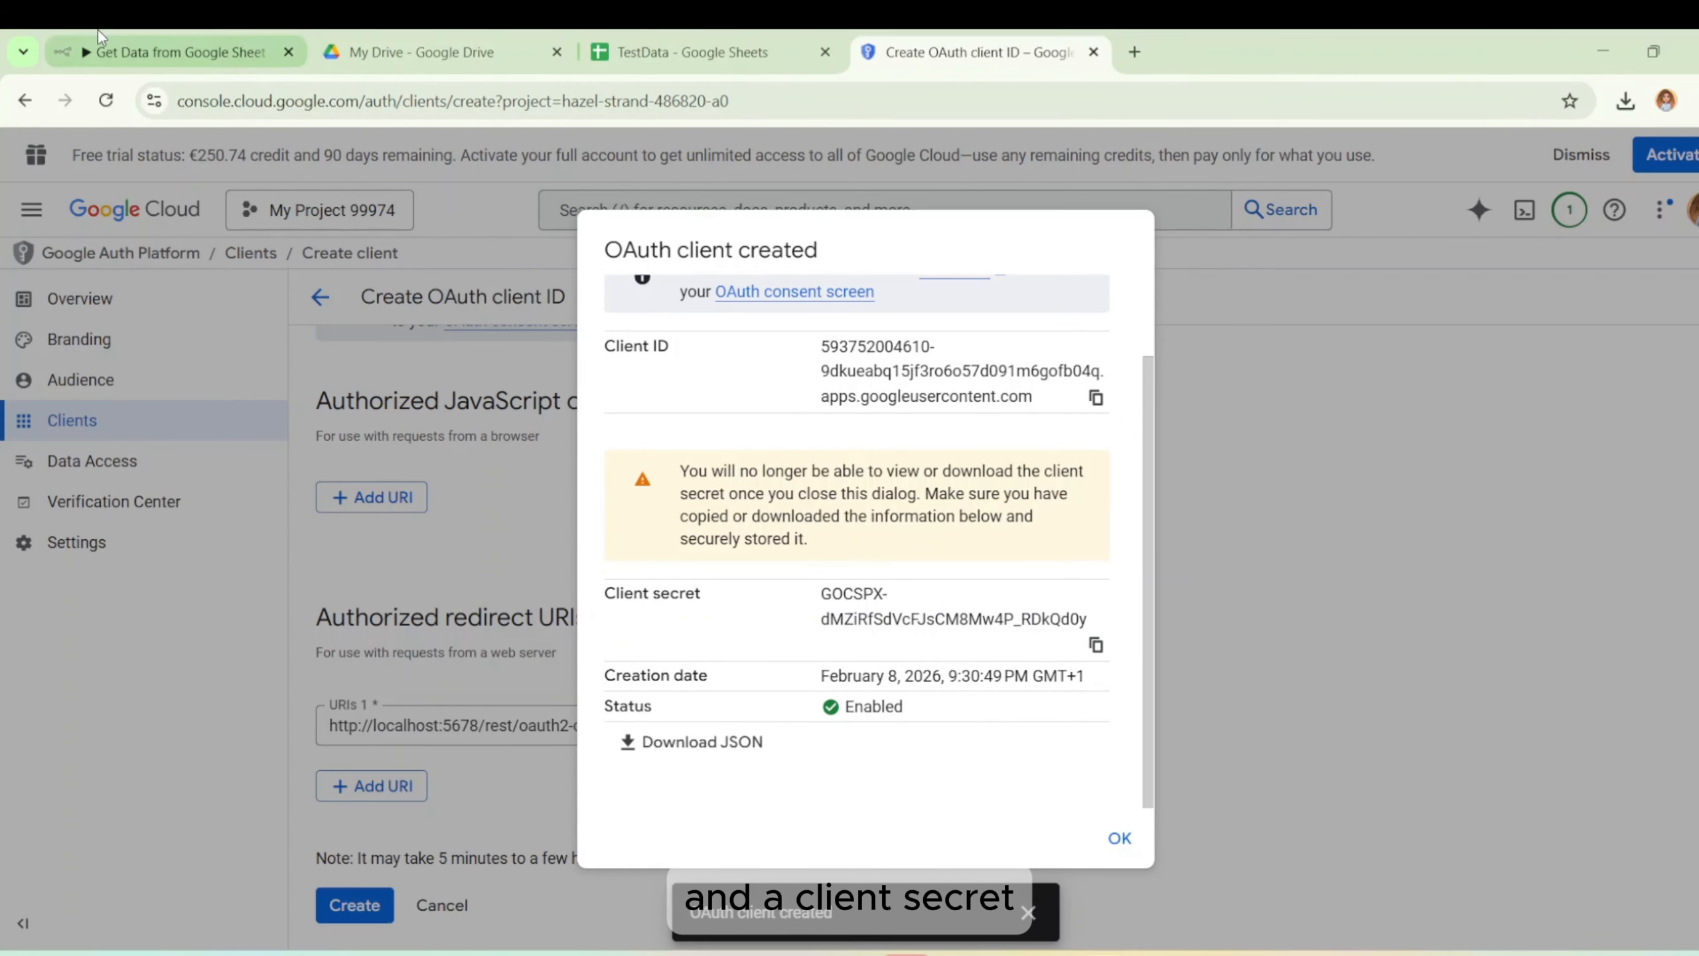
click(174, 52)
scroll(738, 734, down, 5)
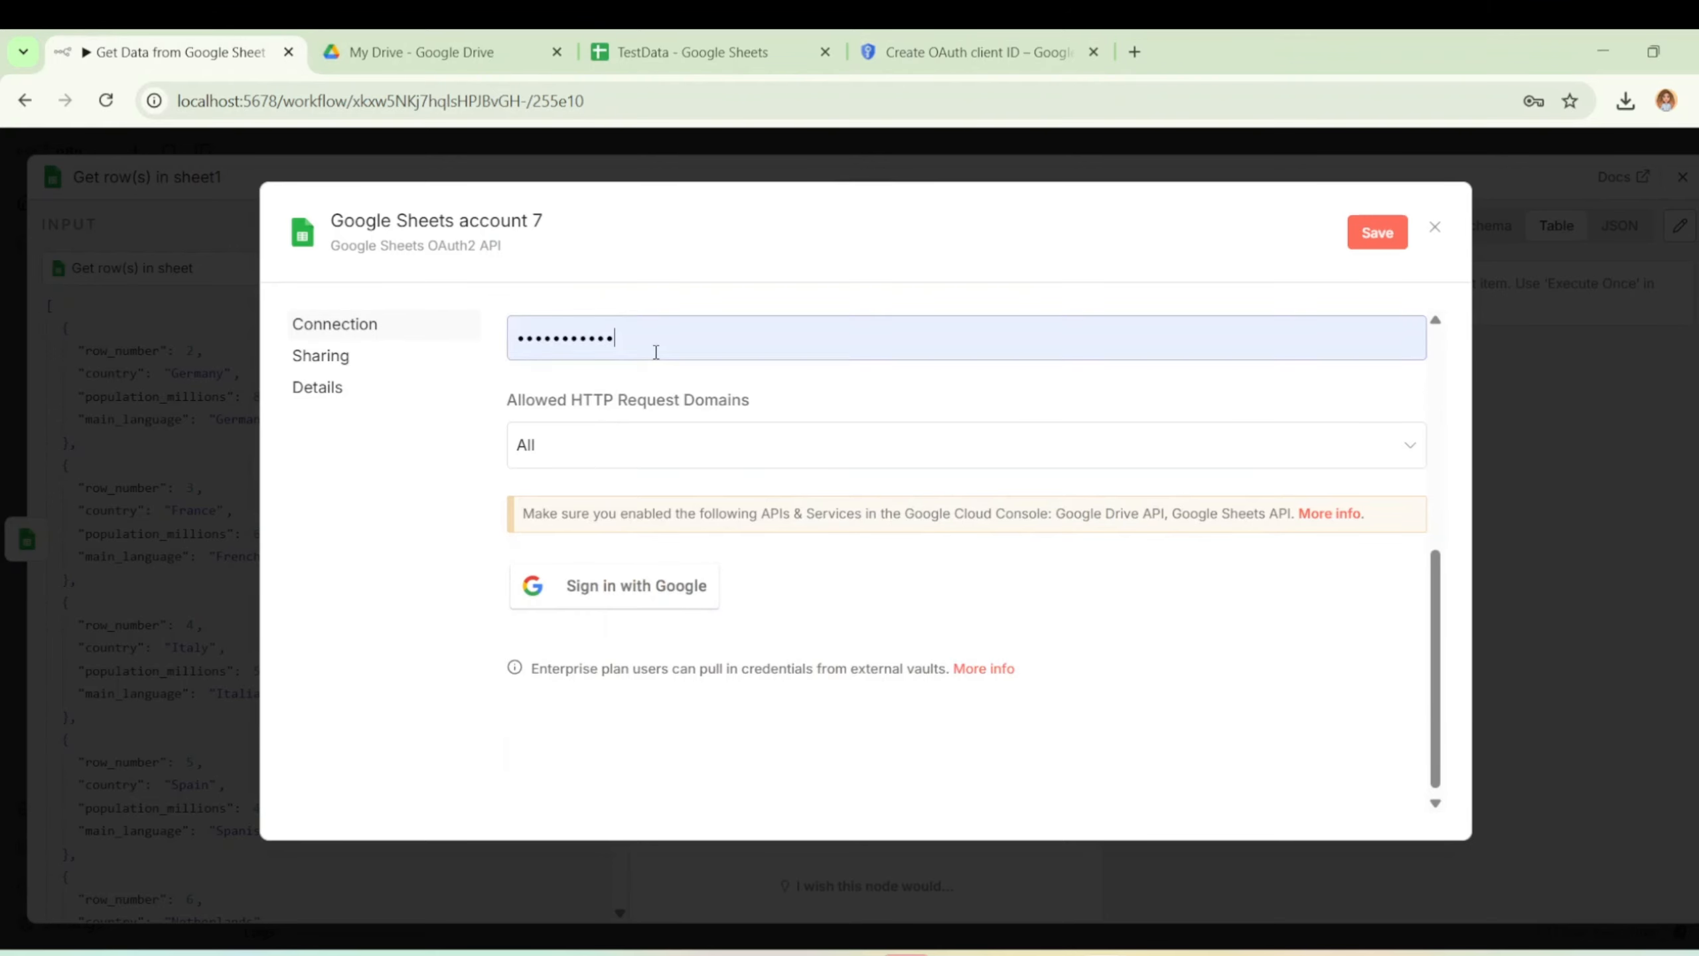
drag(656, 349, 493, 368)
key(ctrl+v)
click(925, 32)
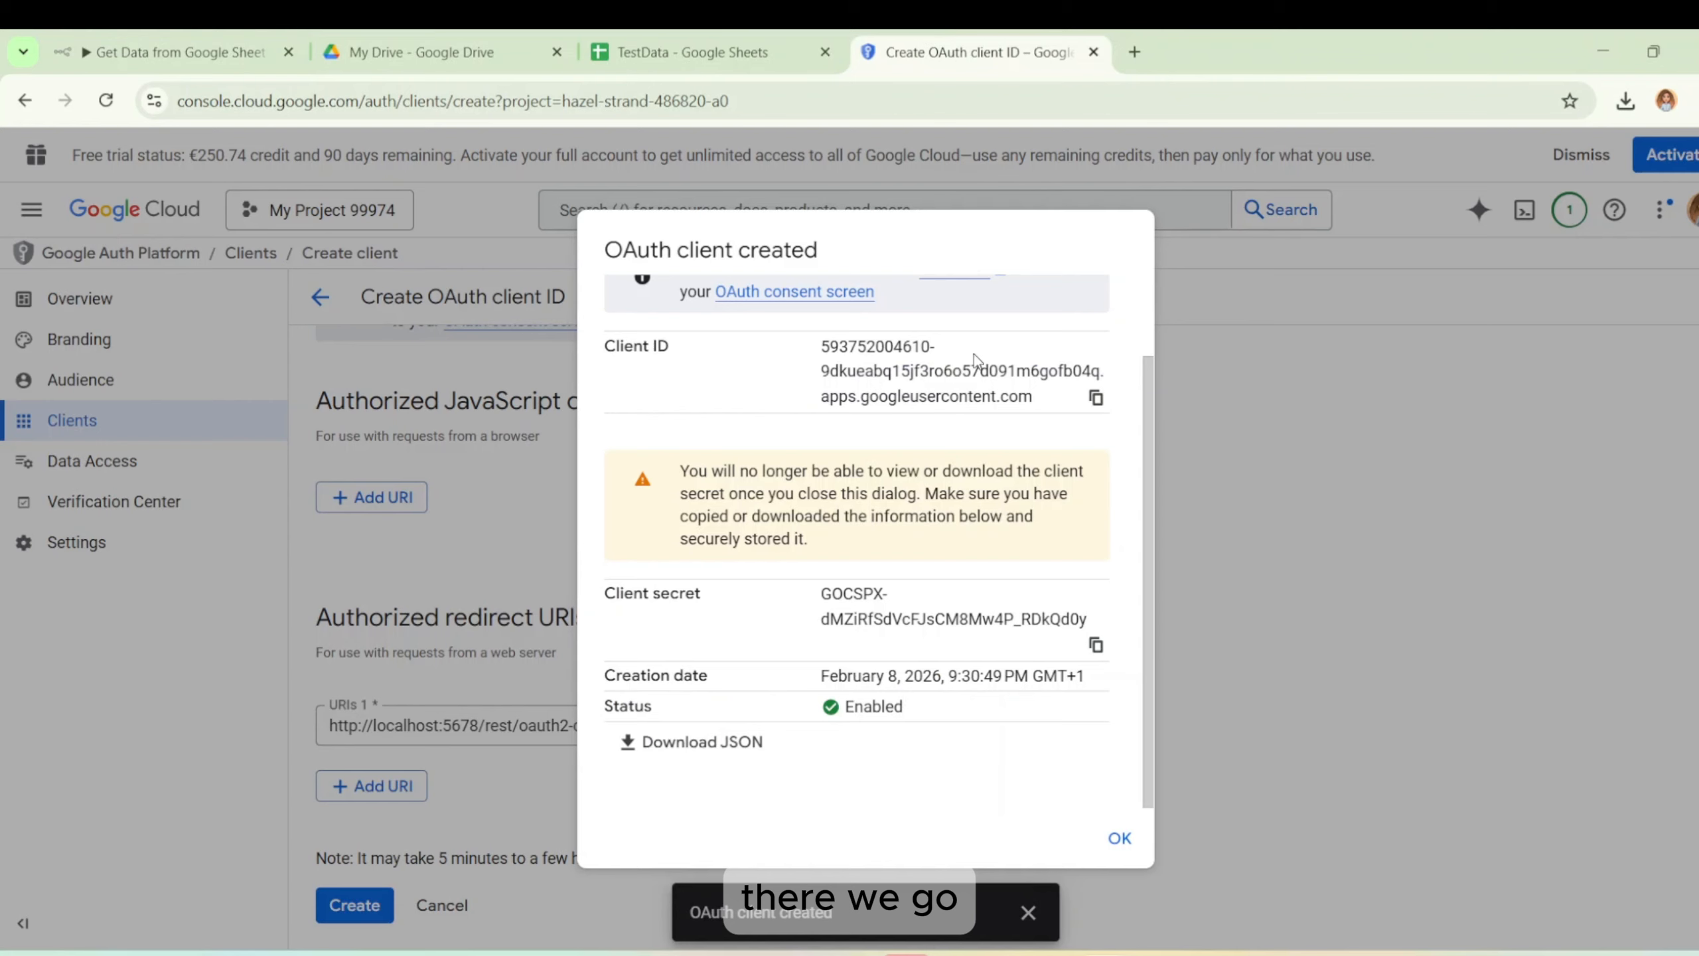
click(752, 744)
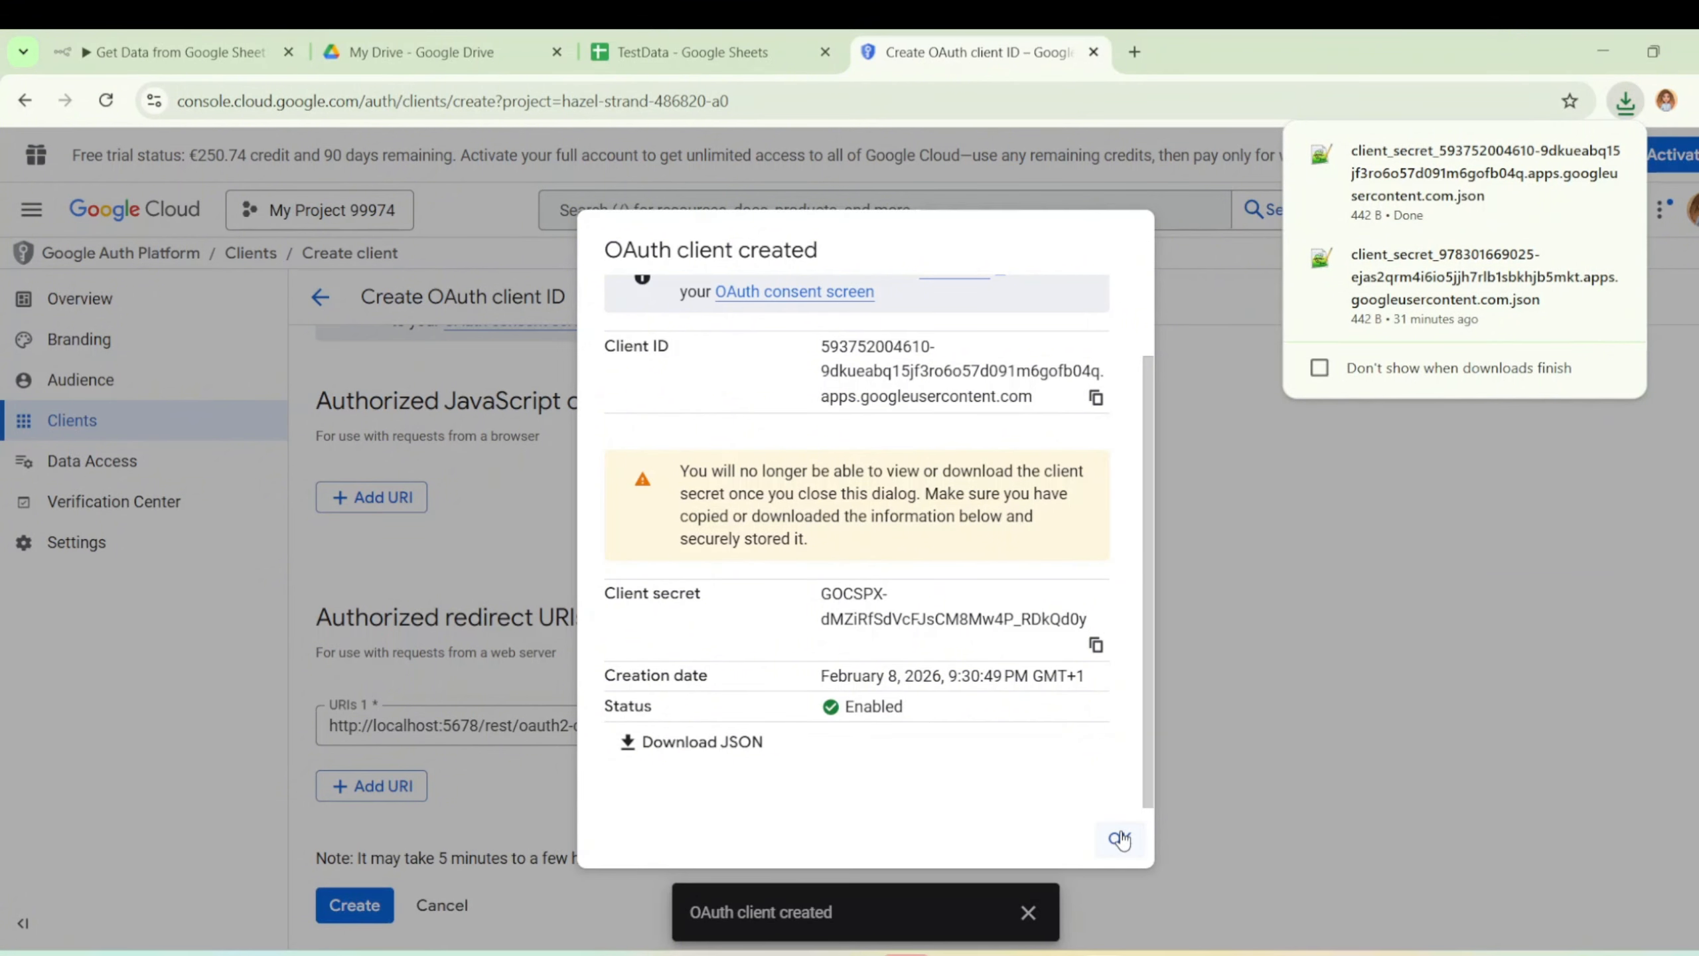
Add the account's e-mail as an Audience test user and save it.
click(1120, 839)
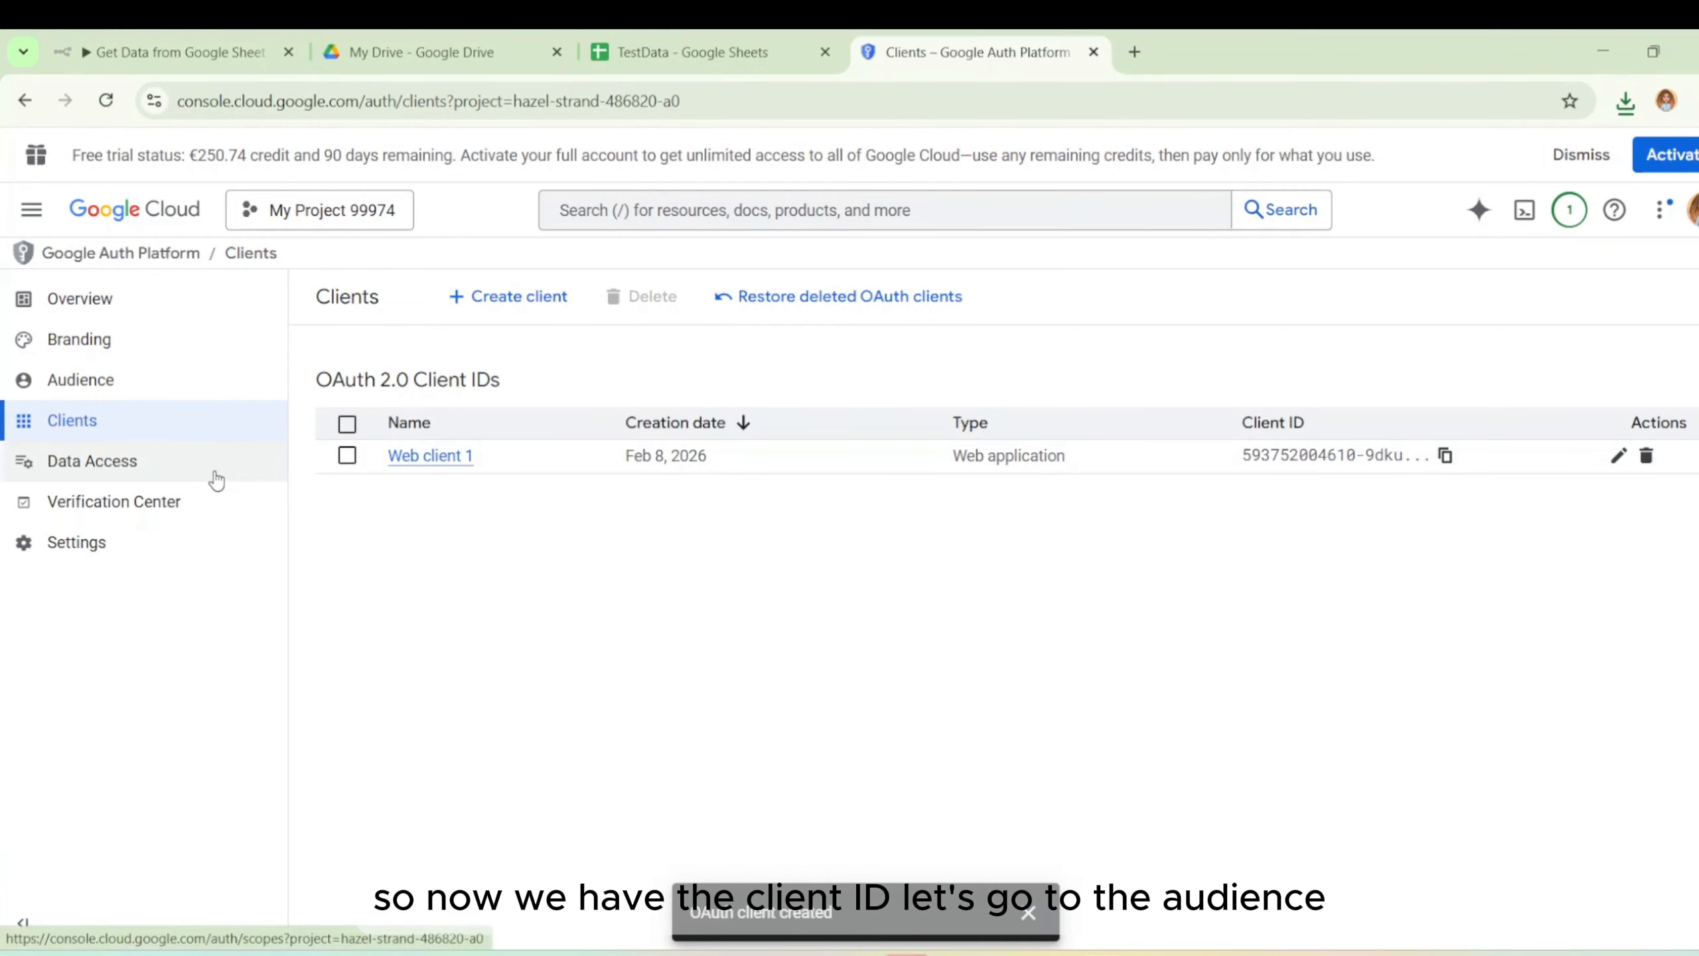
click(147, 381)
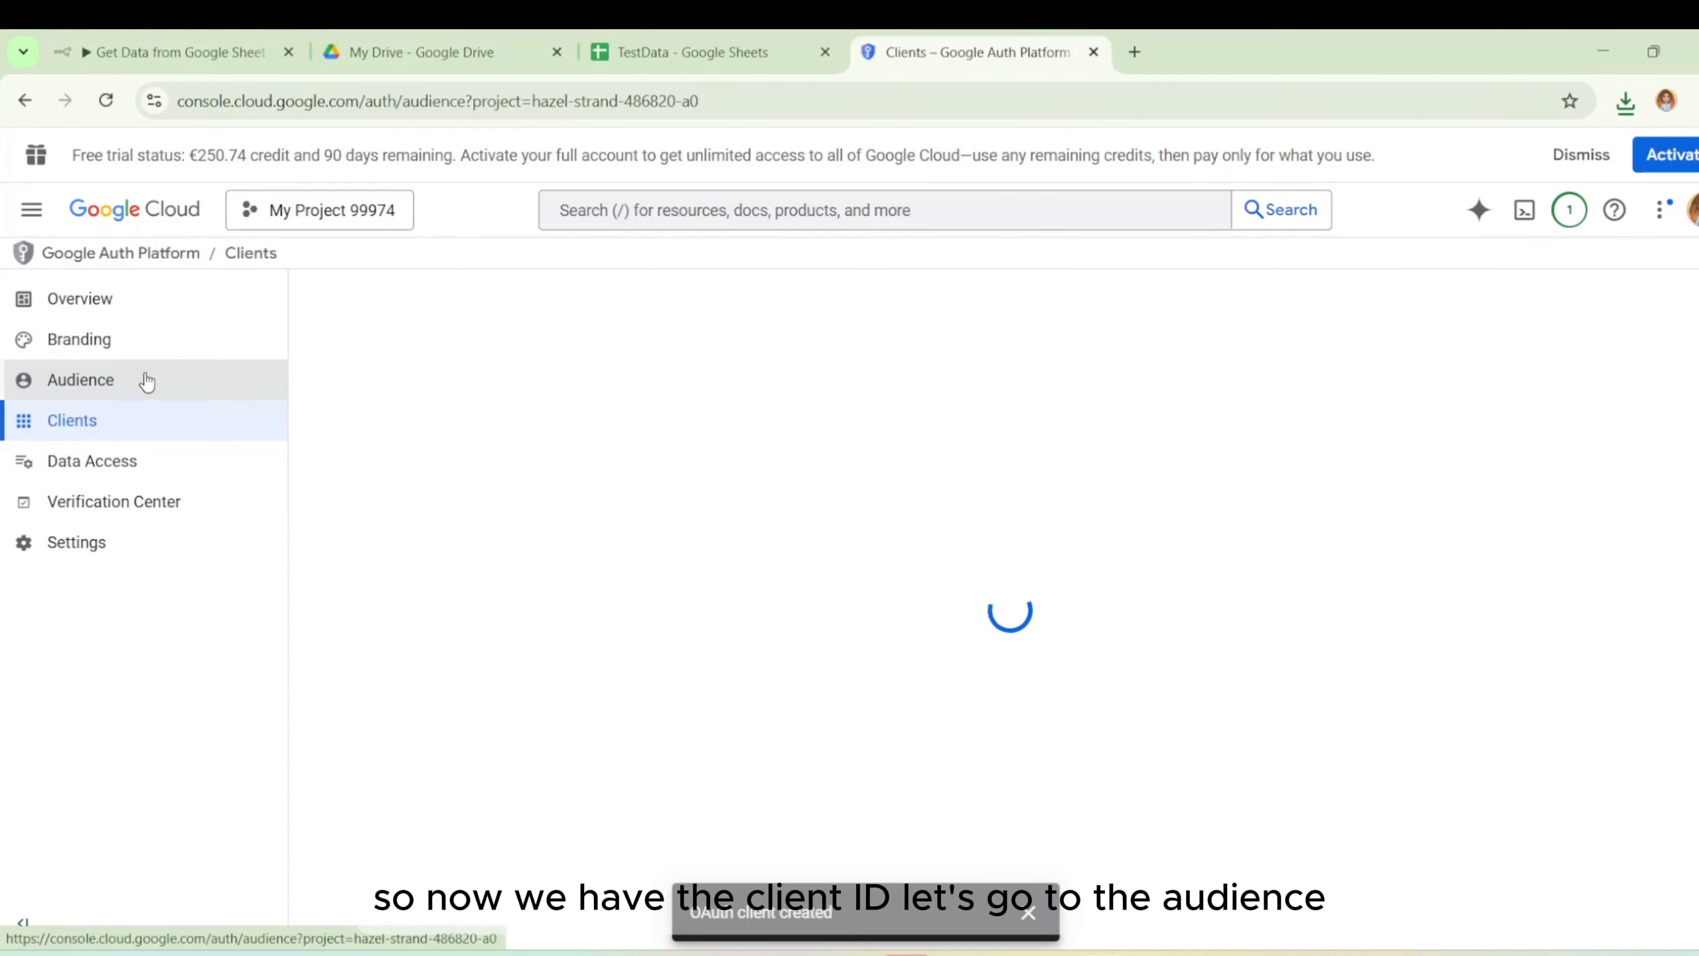
scroll(496, 645, down, 5)
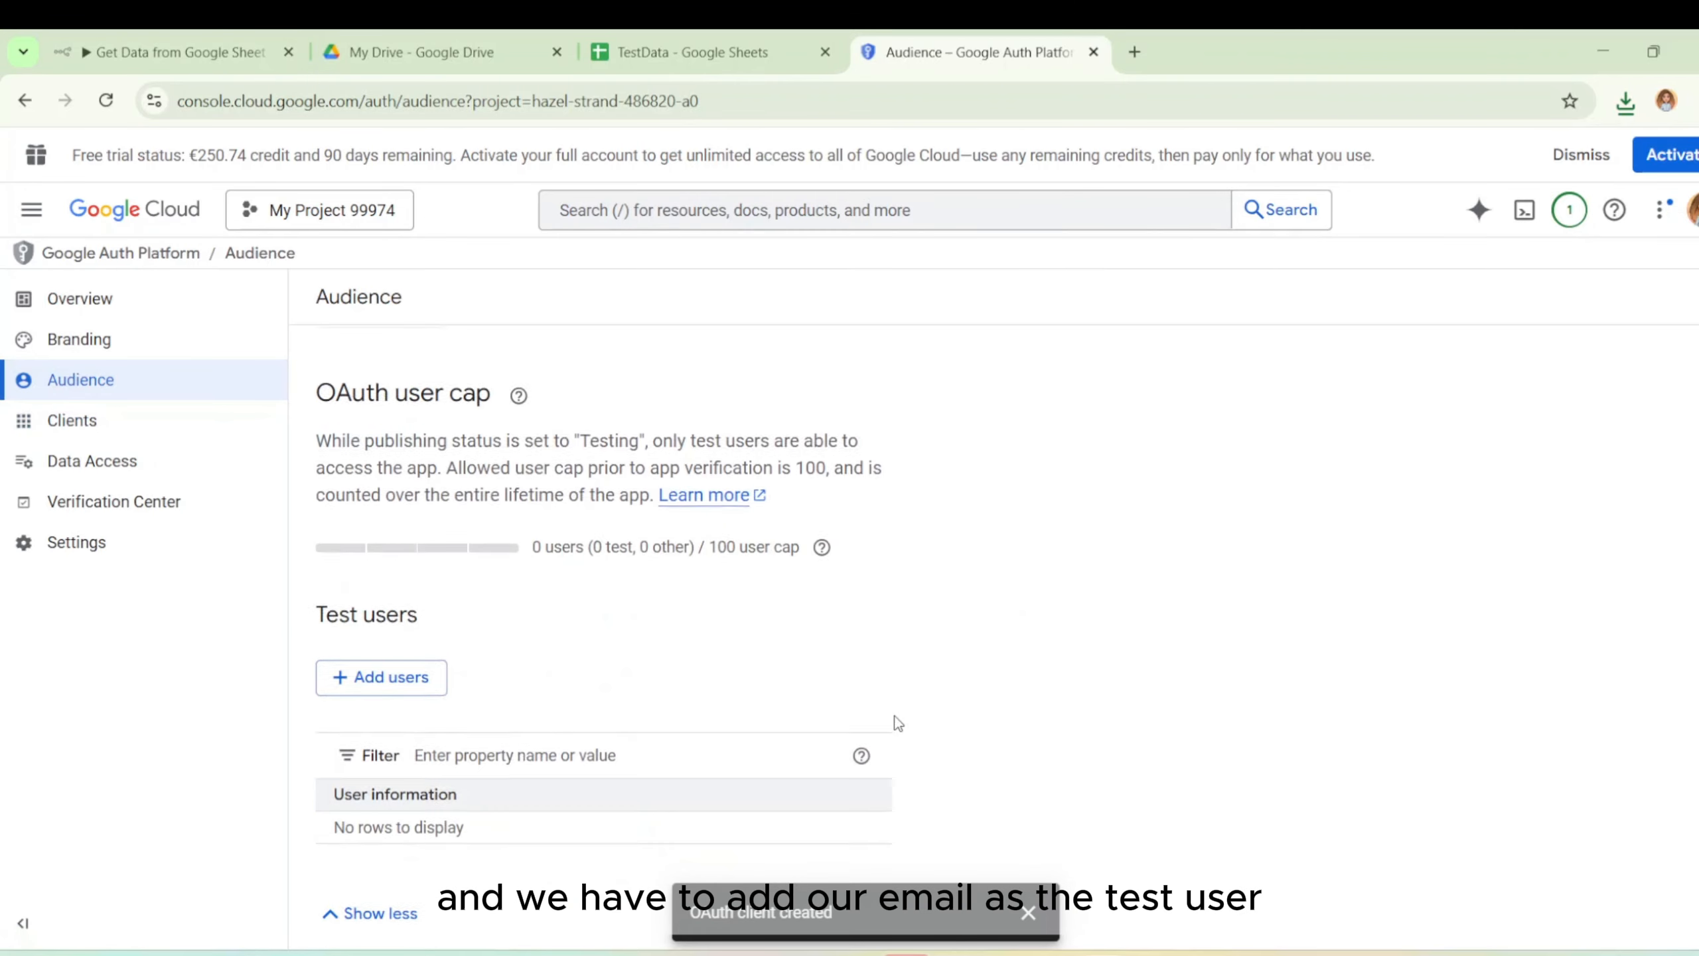
click(397, 665)
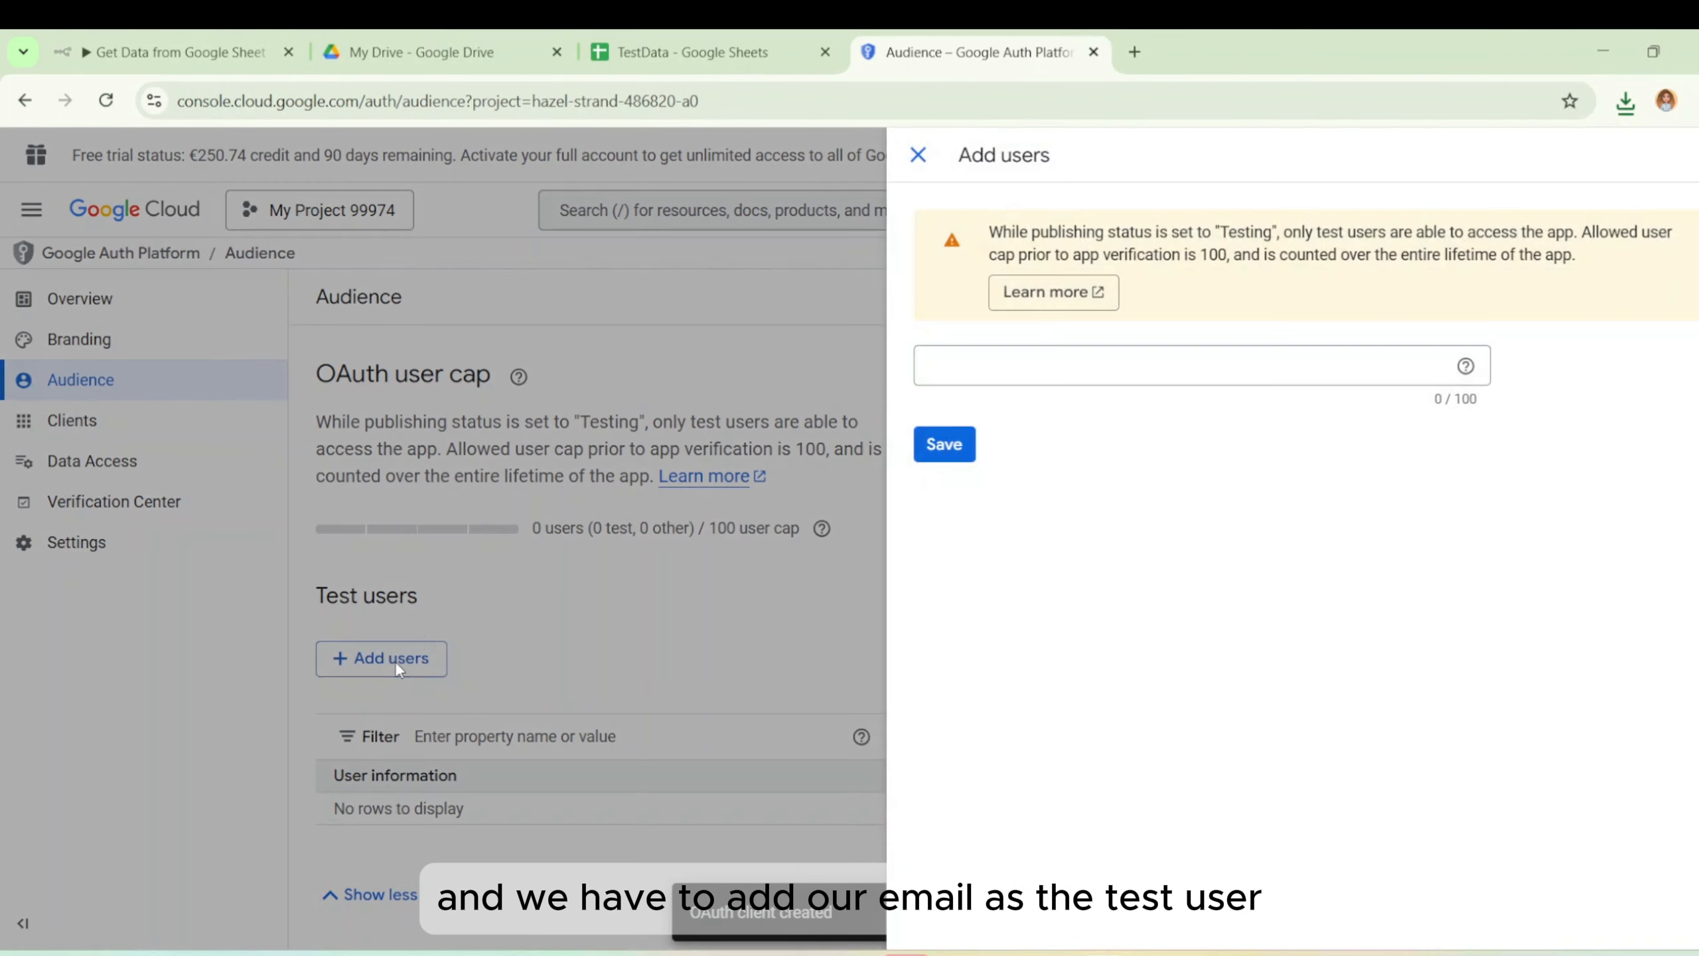
click(1017, 358)
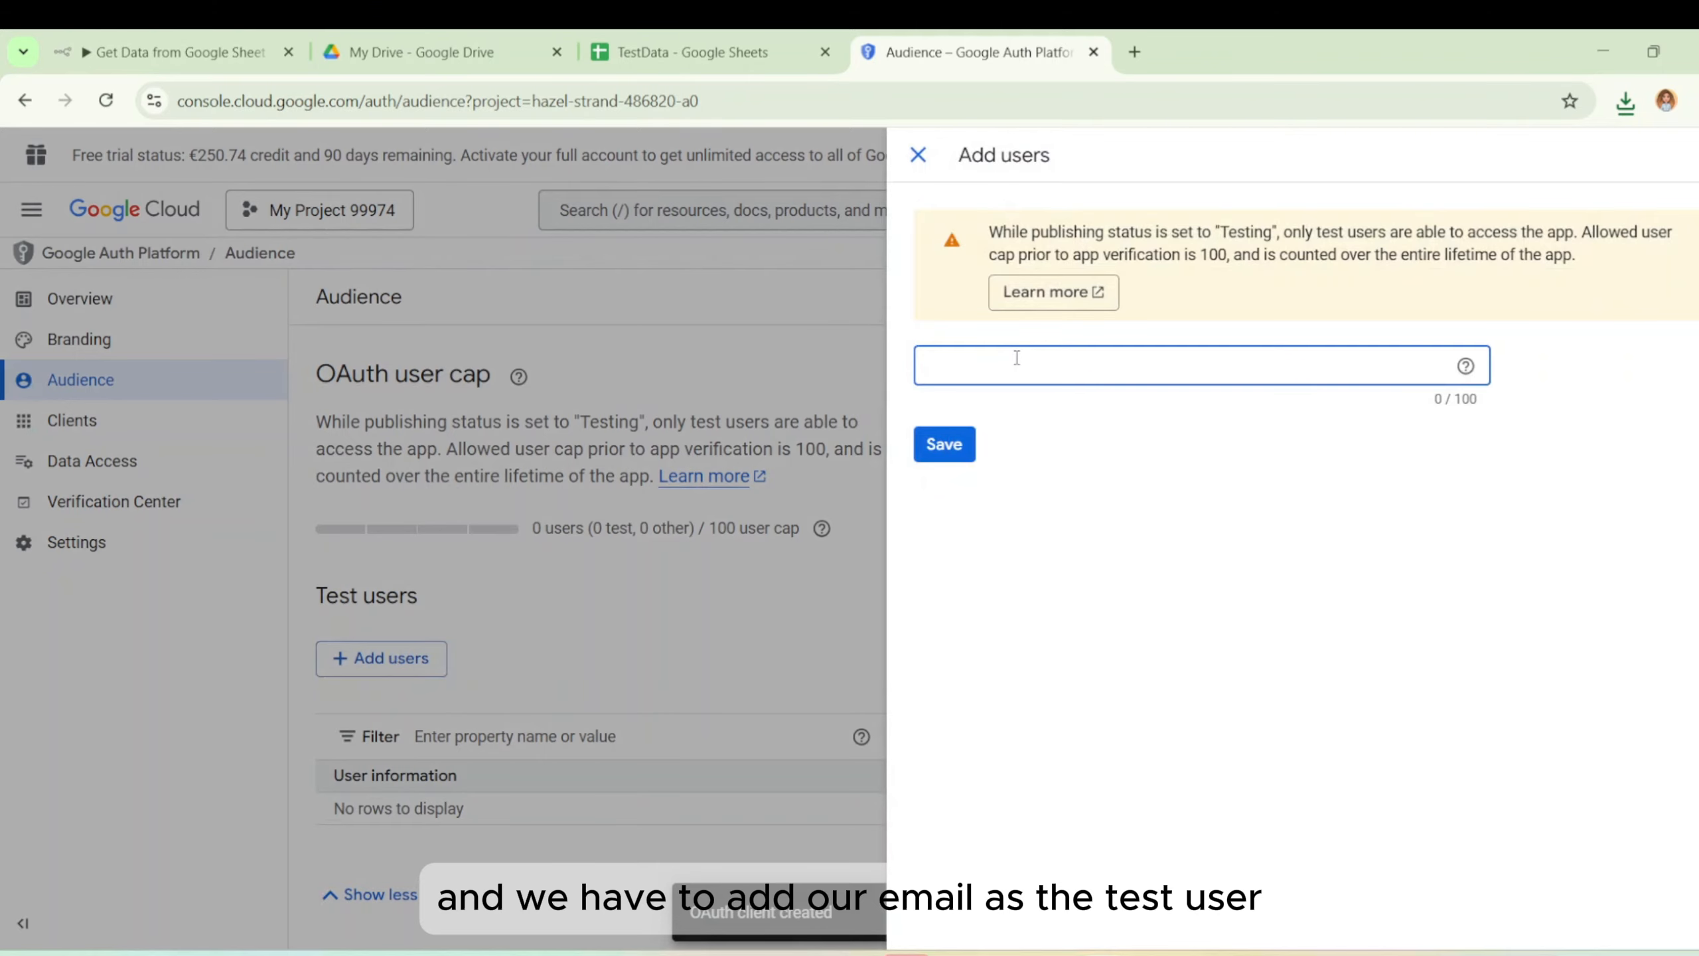
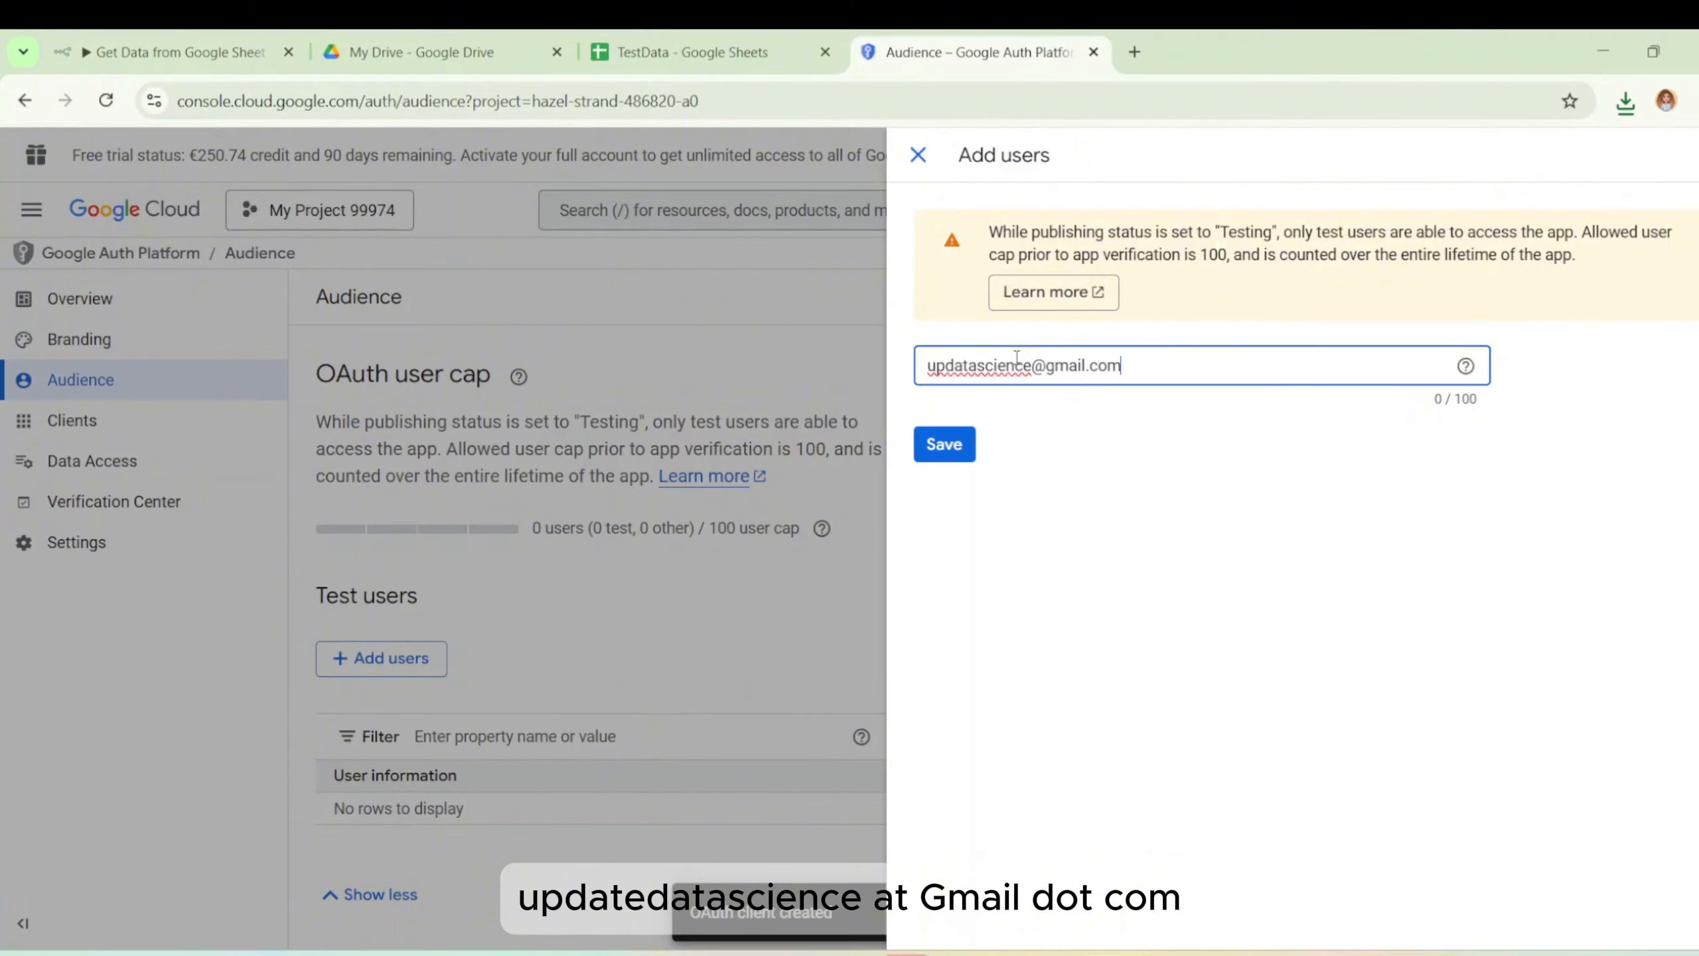
click(965, 446)
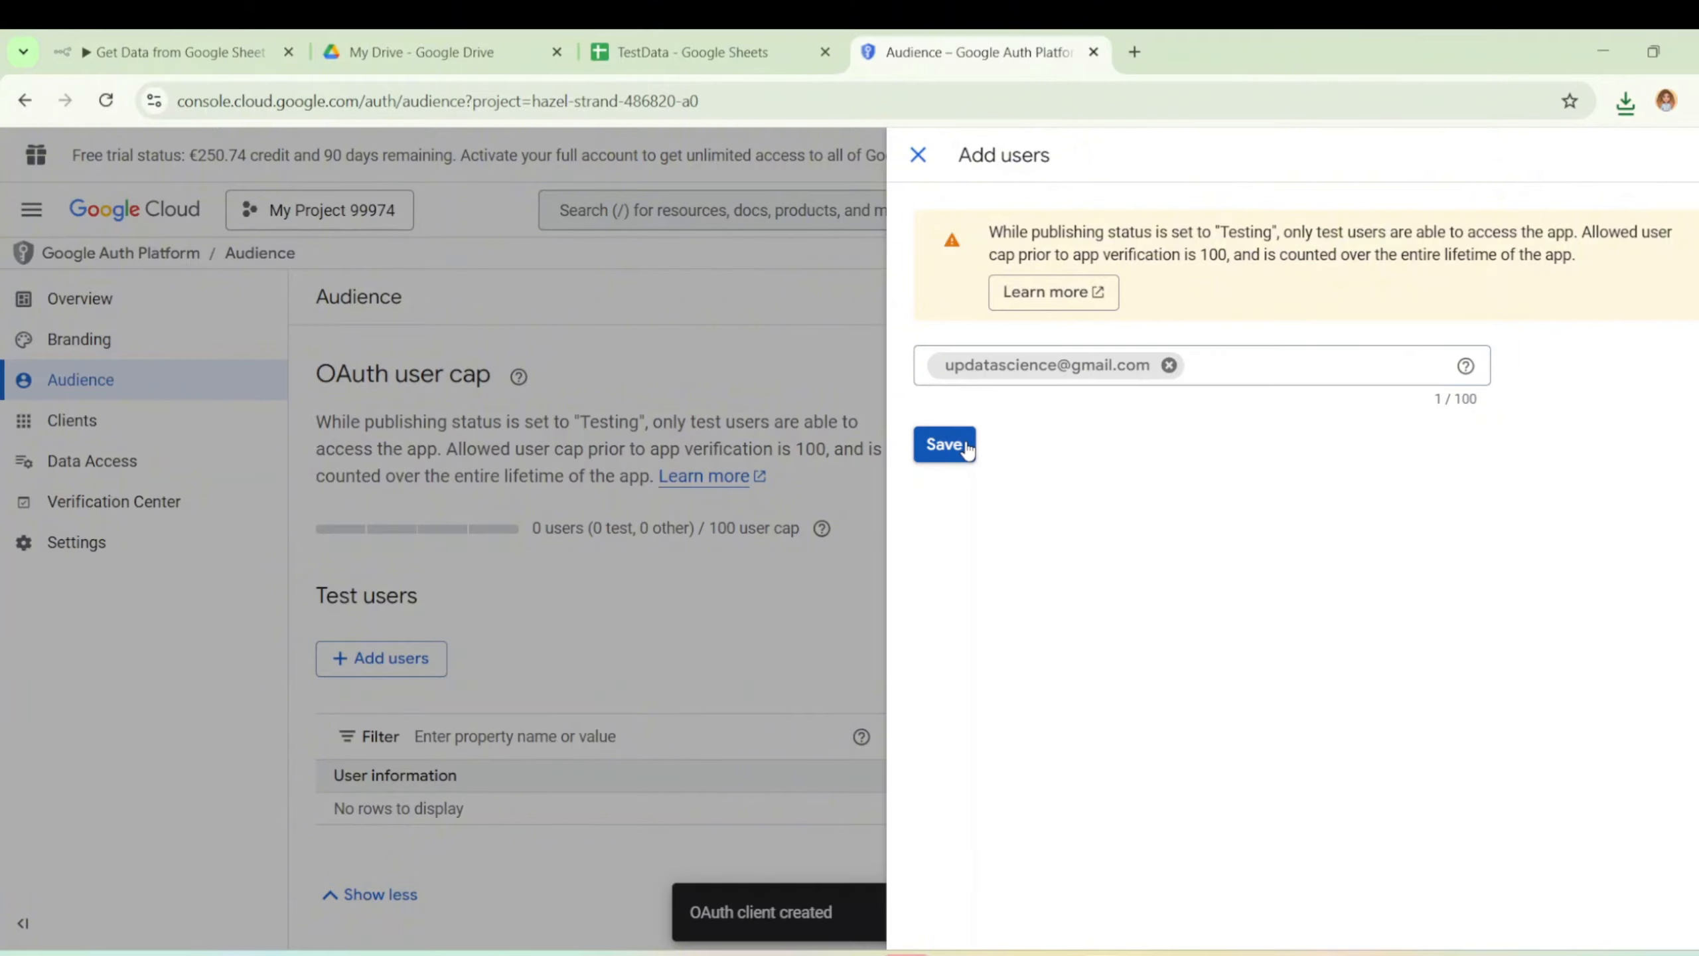
click(965, 446)
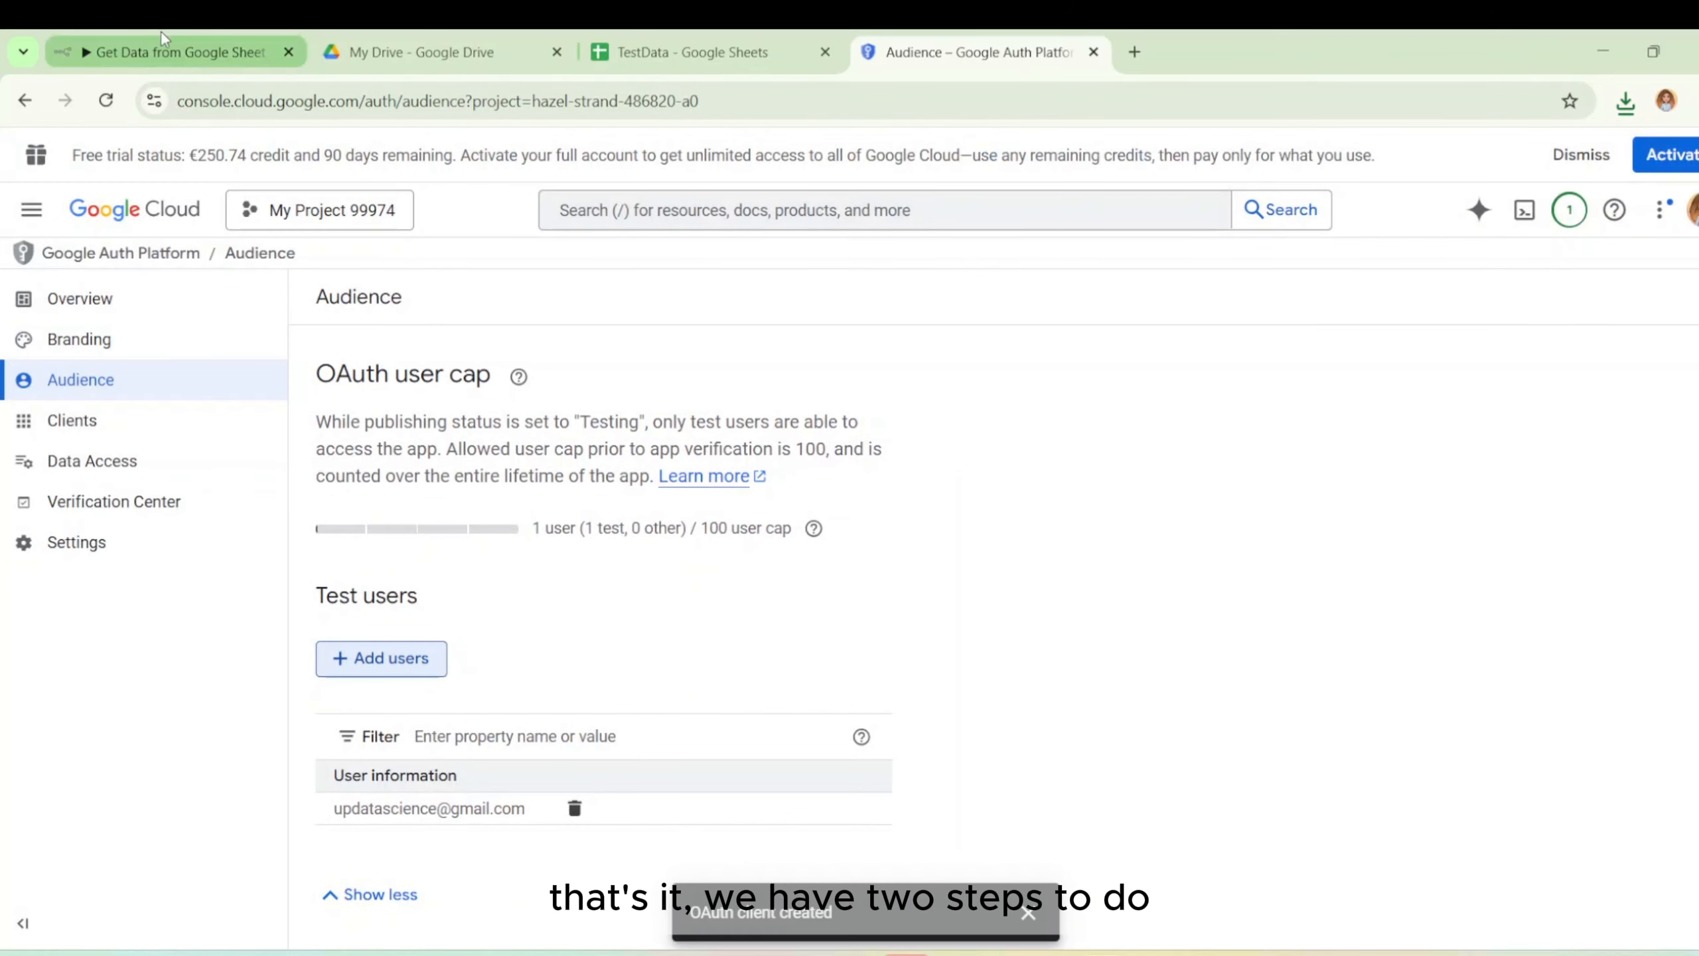
Find the Google Drive API through console search and enable it for My Project 99974.
click(734, 209)
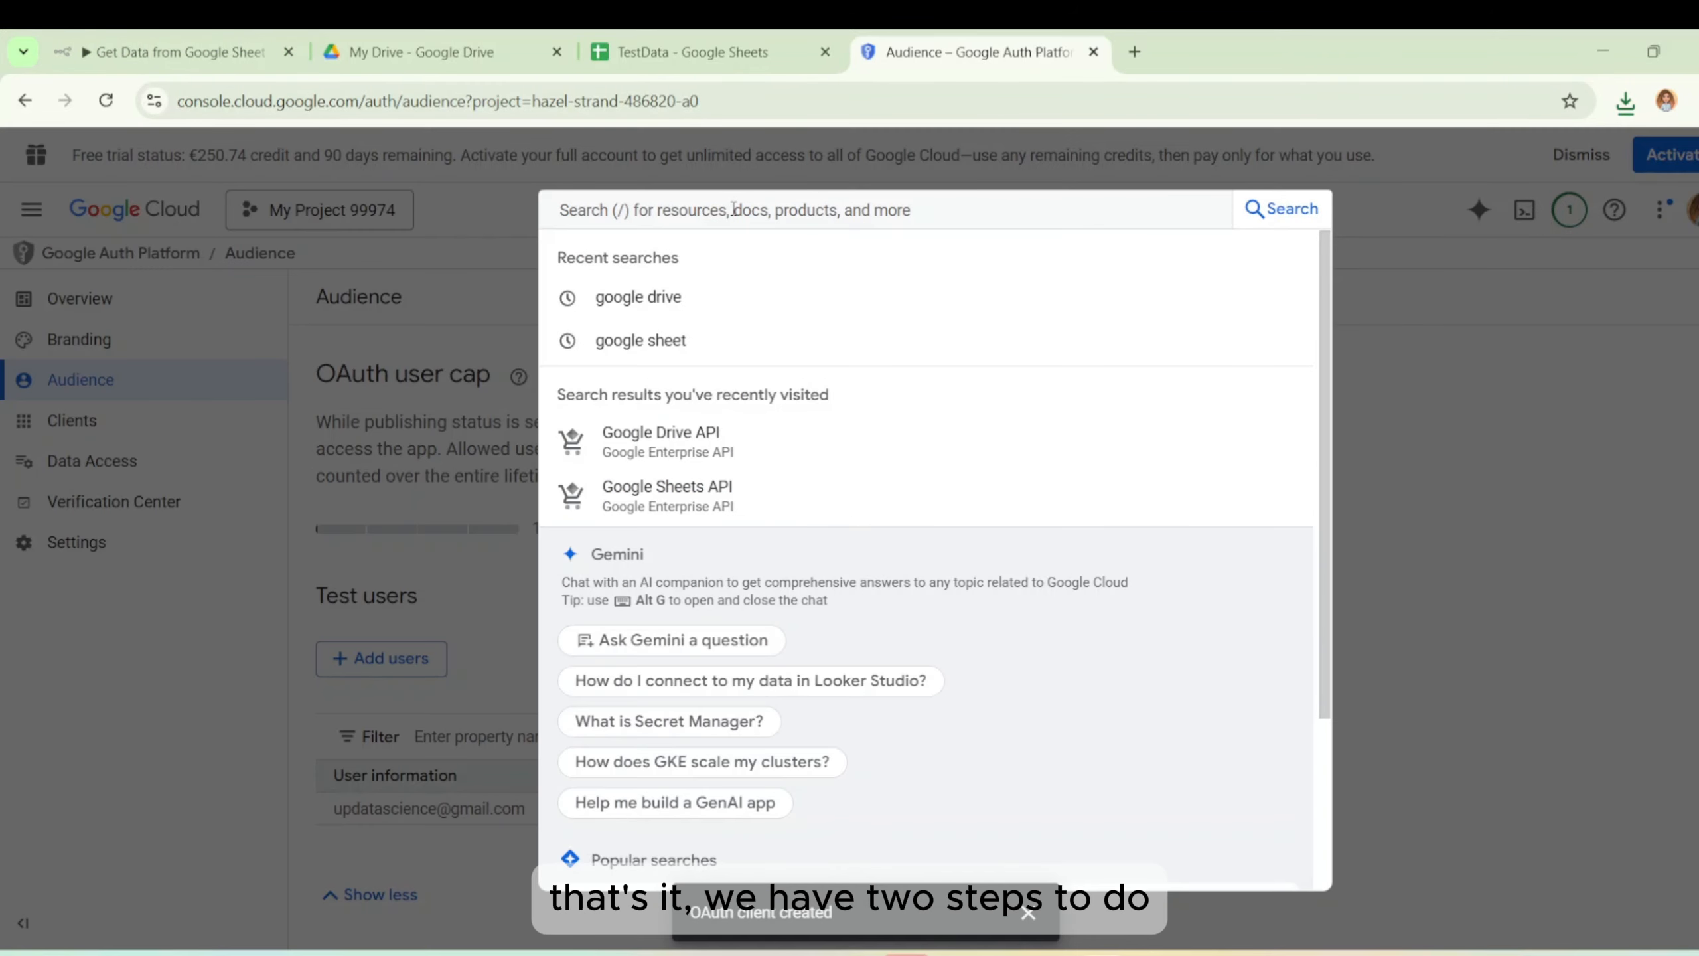
click(701, 296)
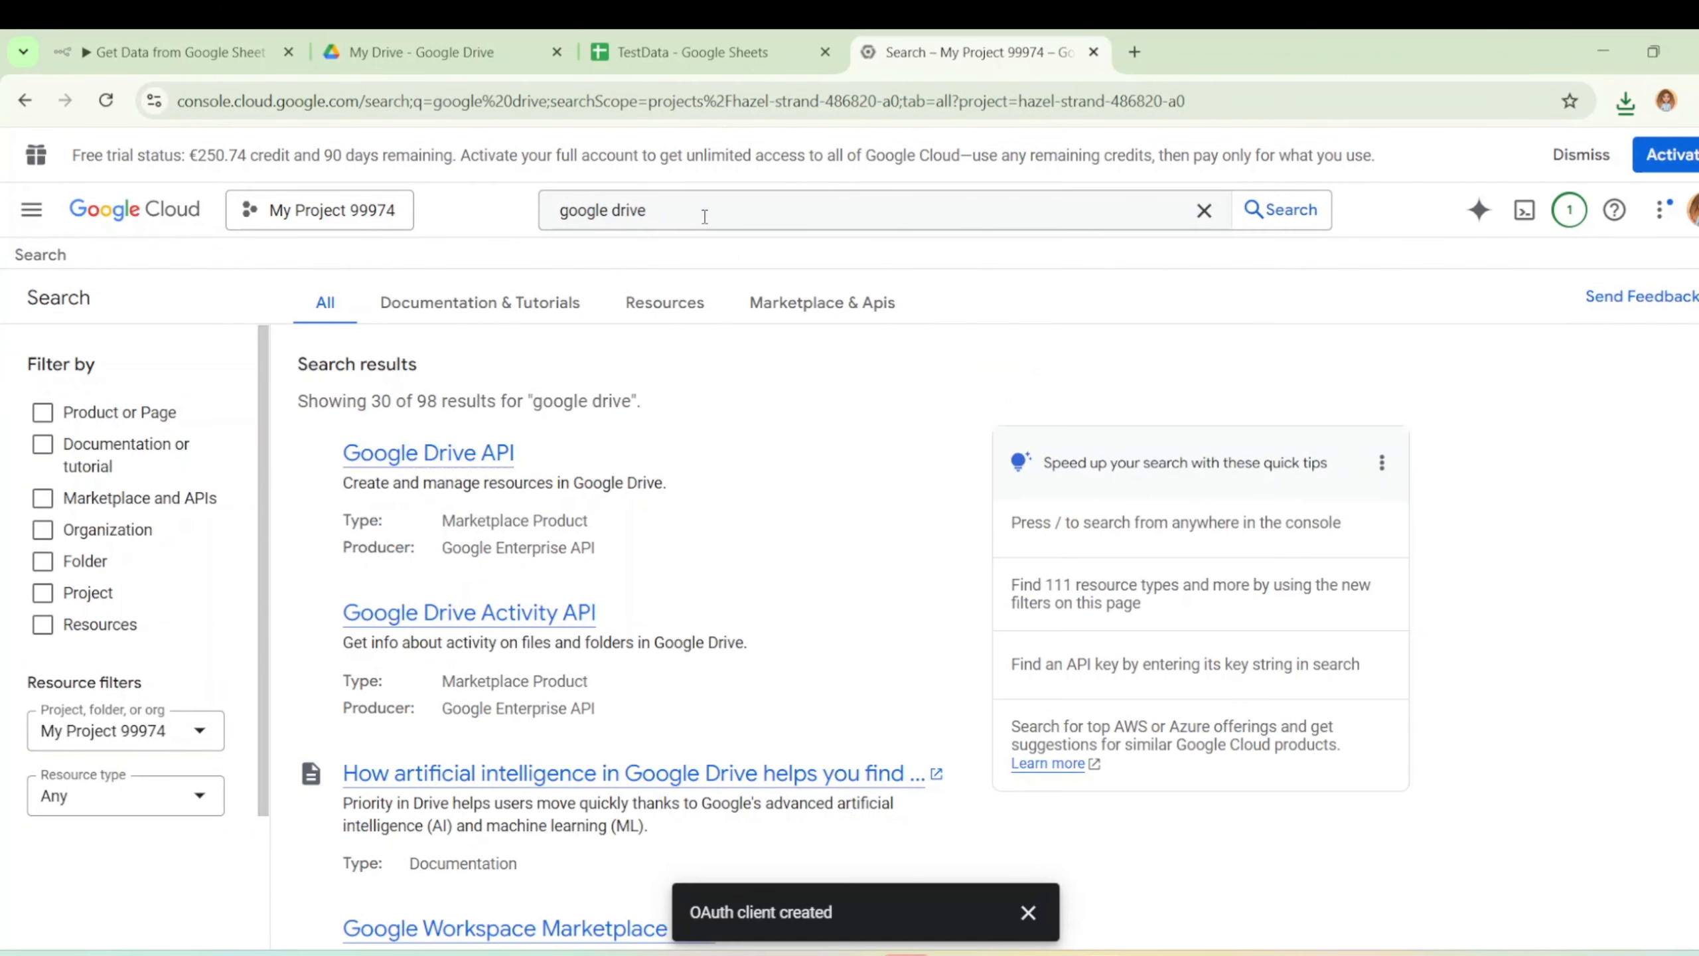
click(704, 217)
click(512, 453)
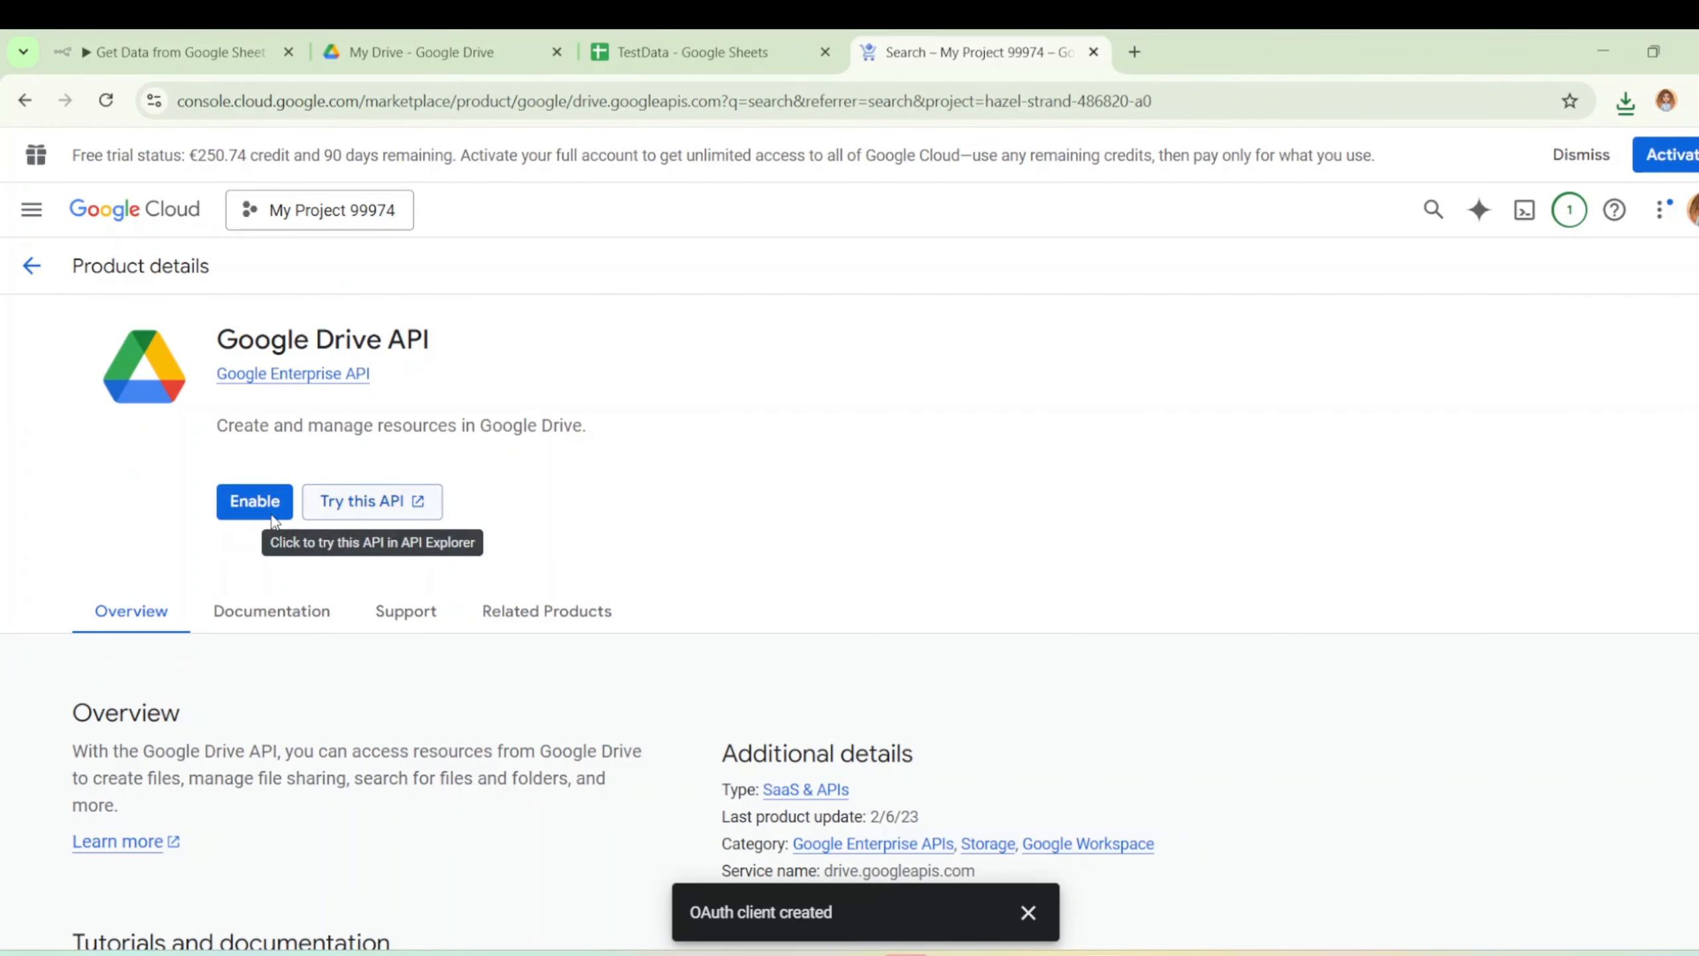
click(259, 505)
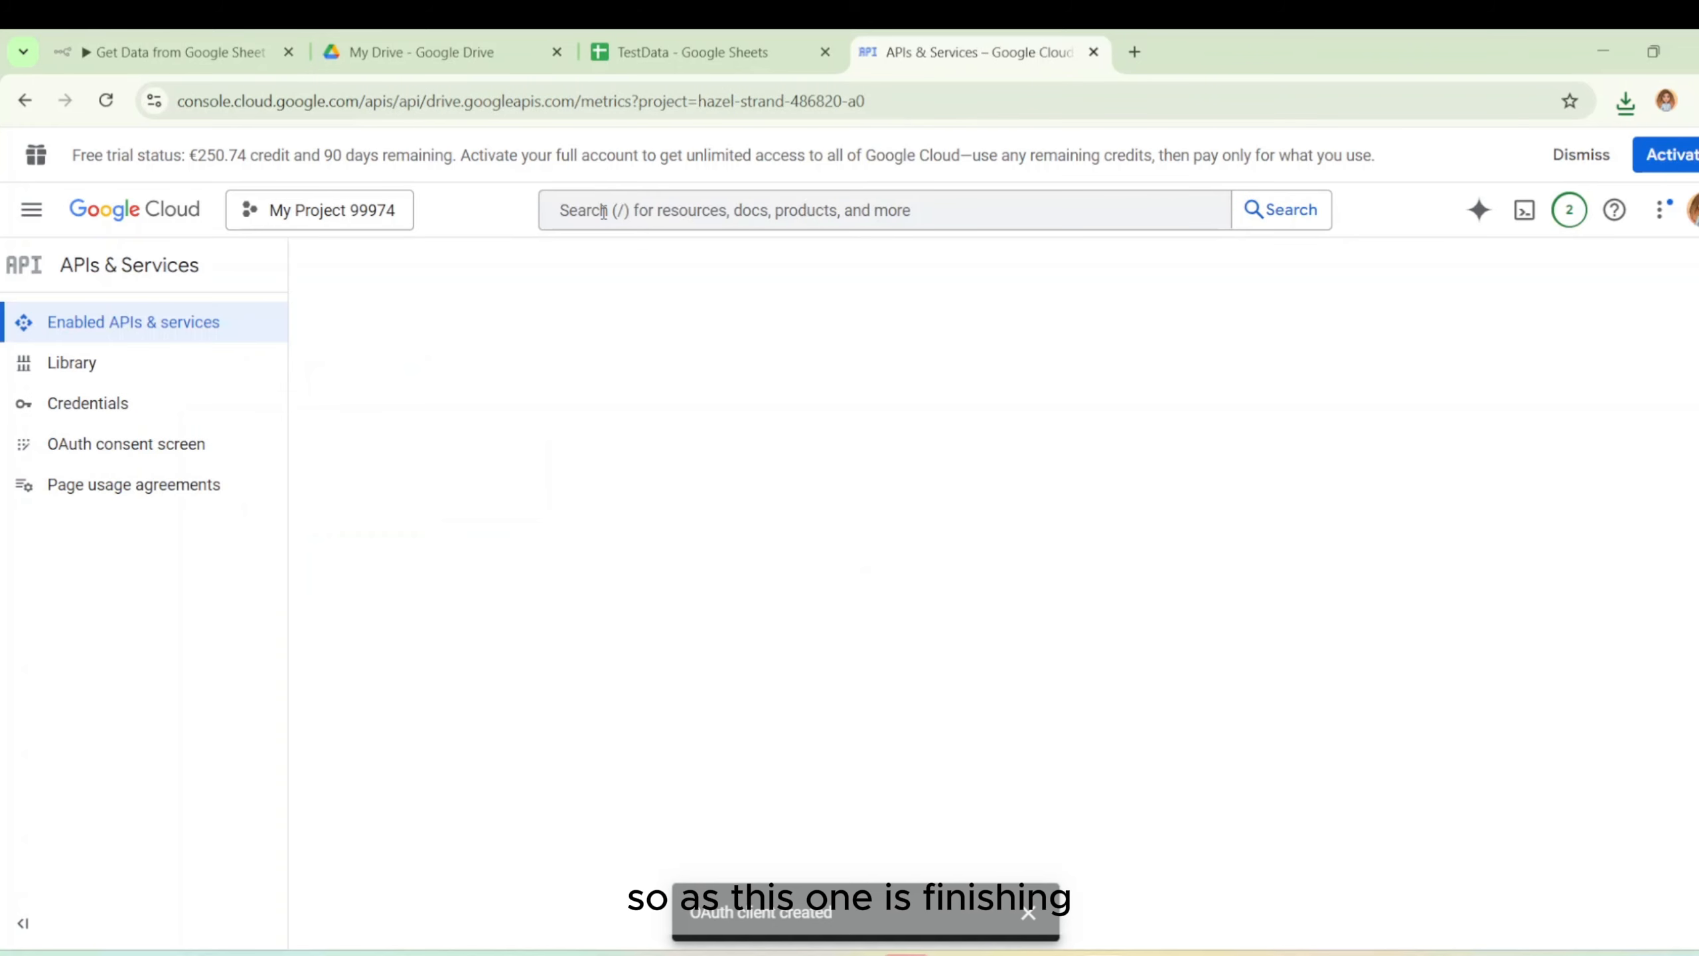
Enable the Google Sheets API, then return to n8n's Google Sheets account 7 credential dialog.
click(592, 210)
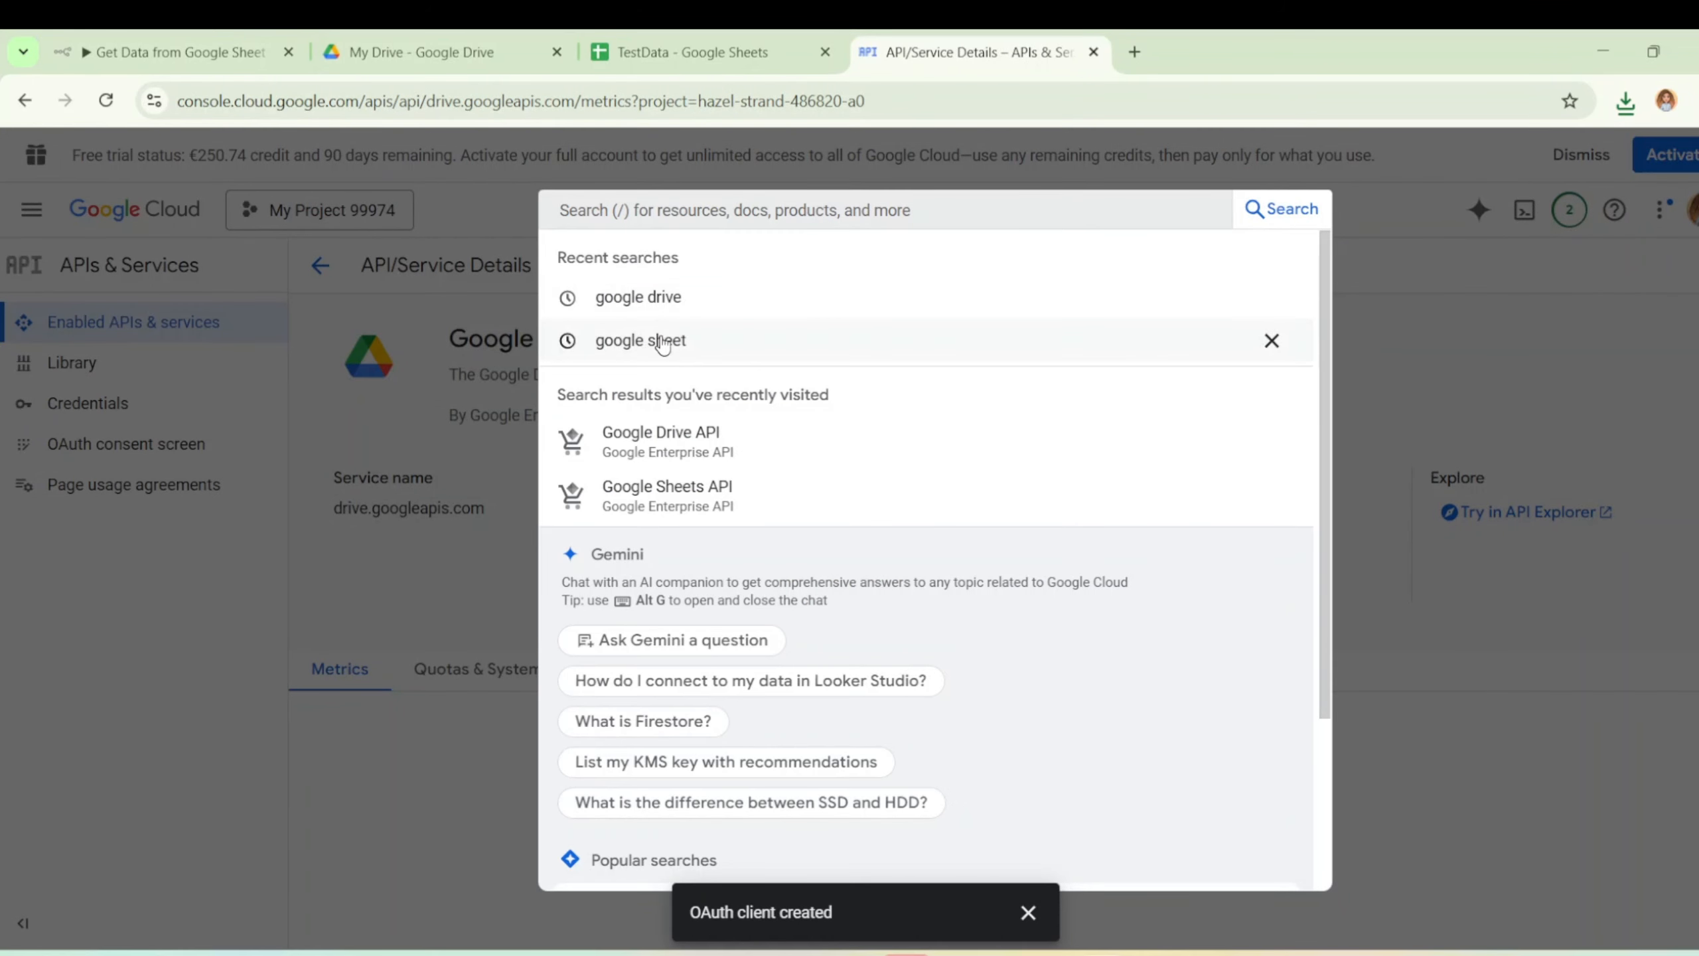
click(669, 340)
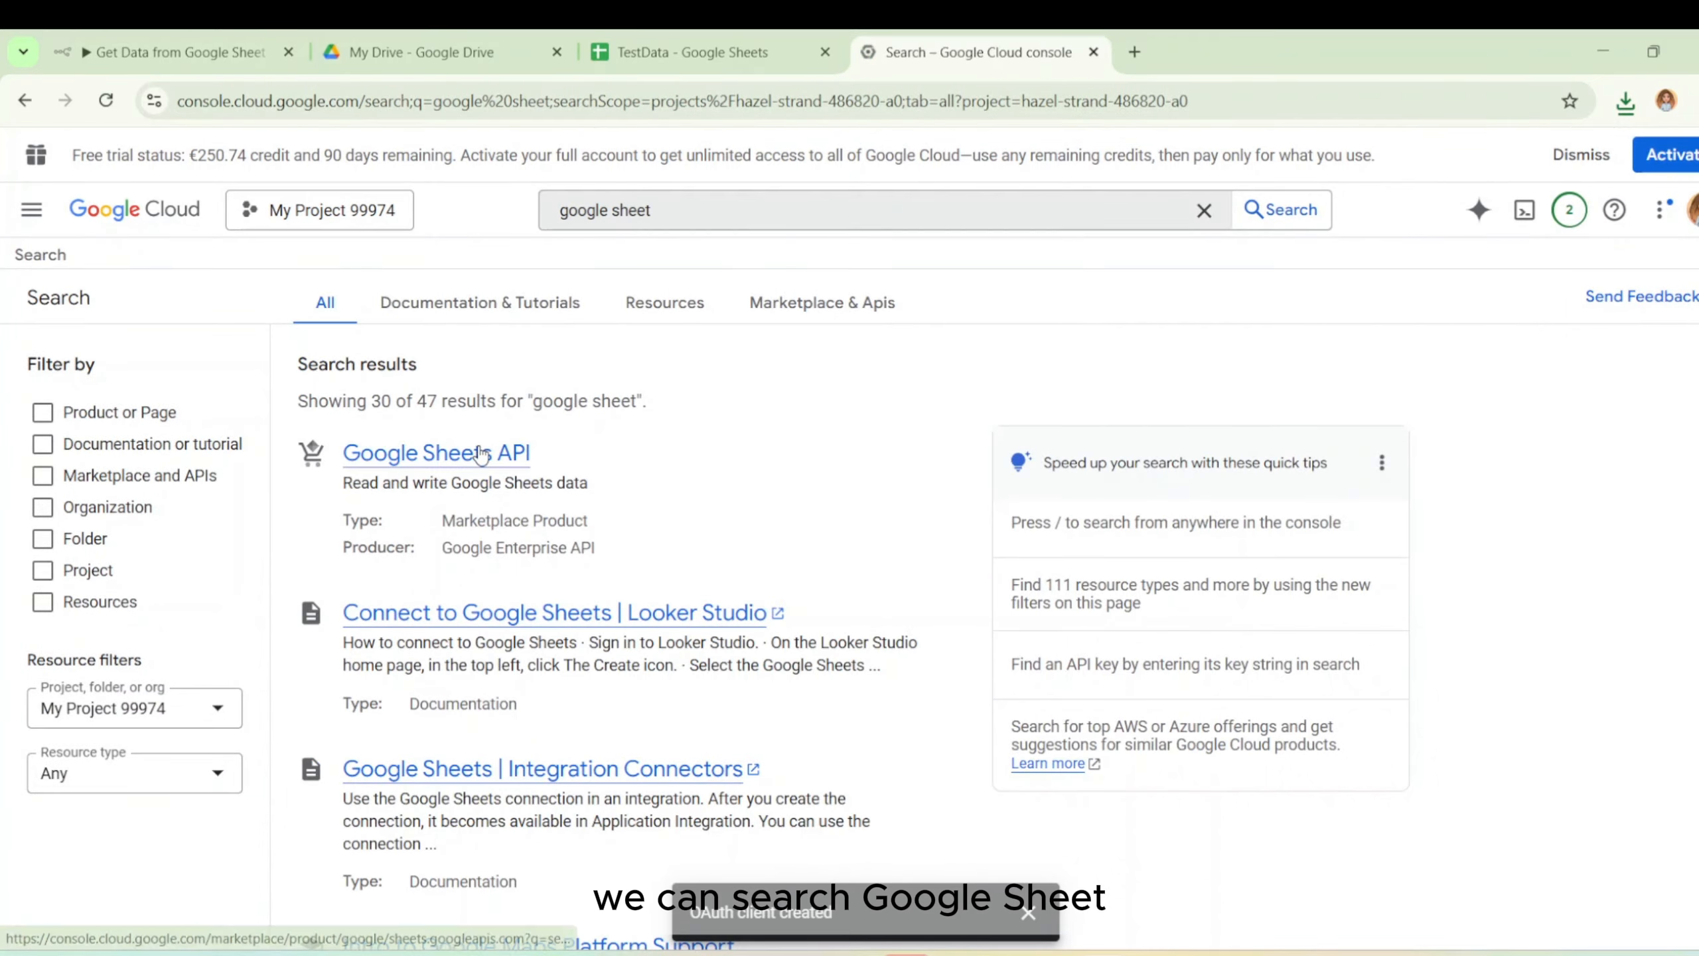
click(483, 453)
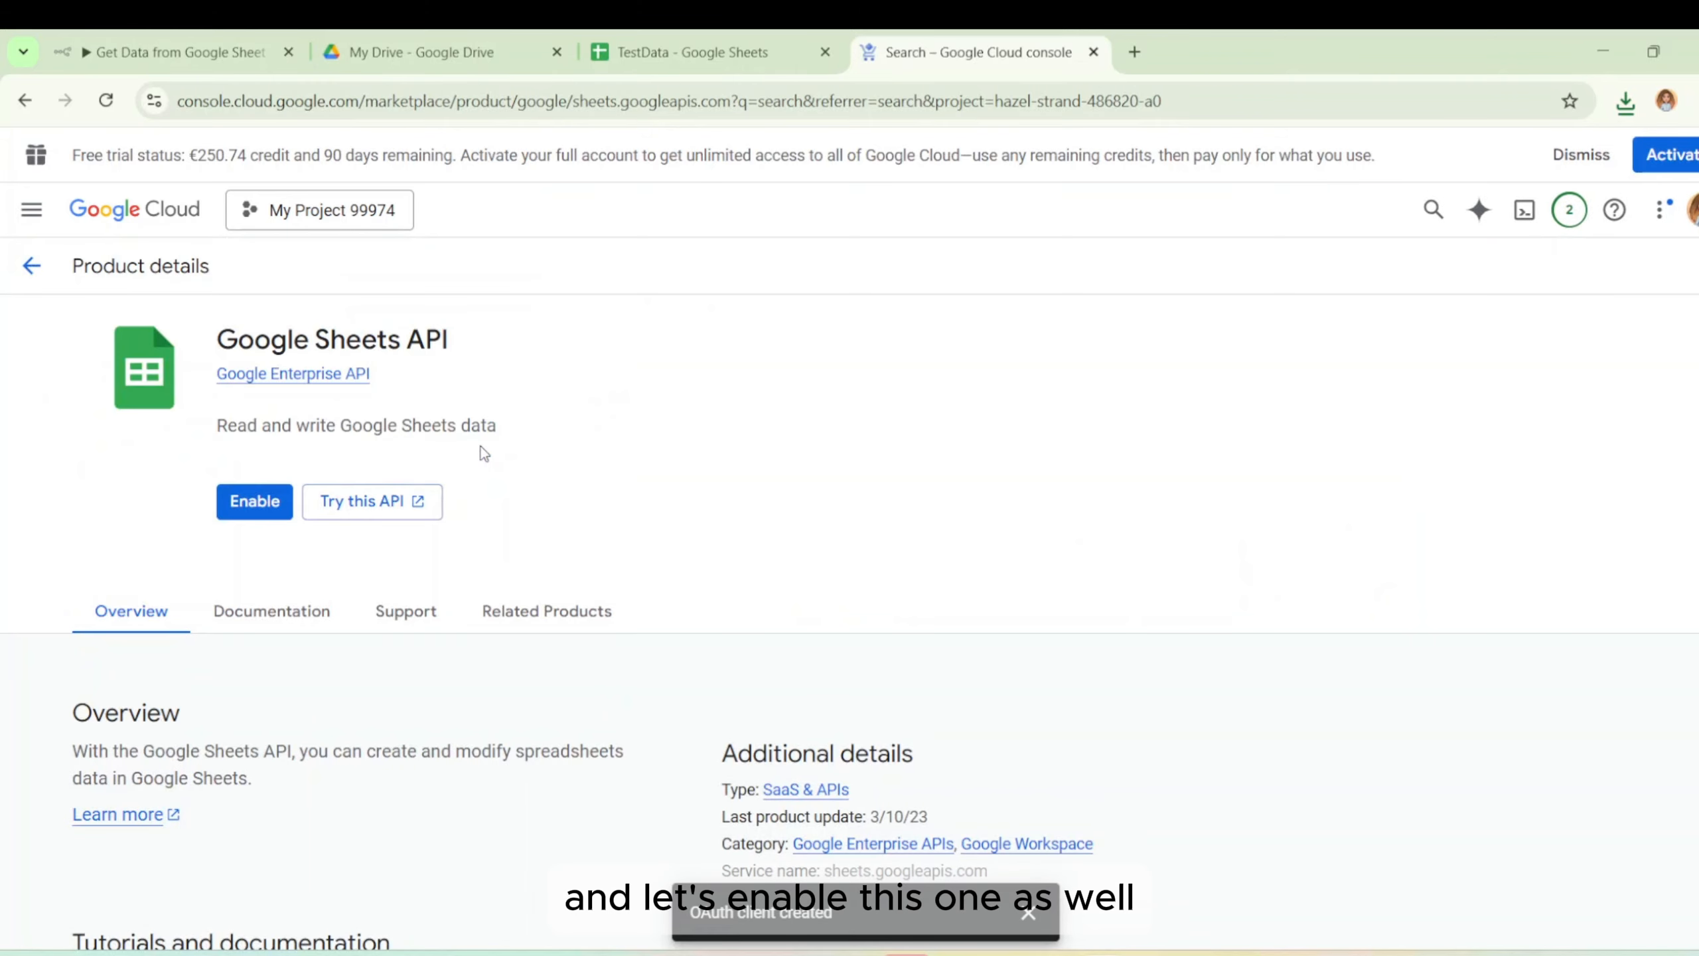
click(253, 500)
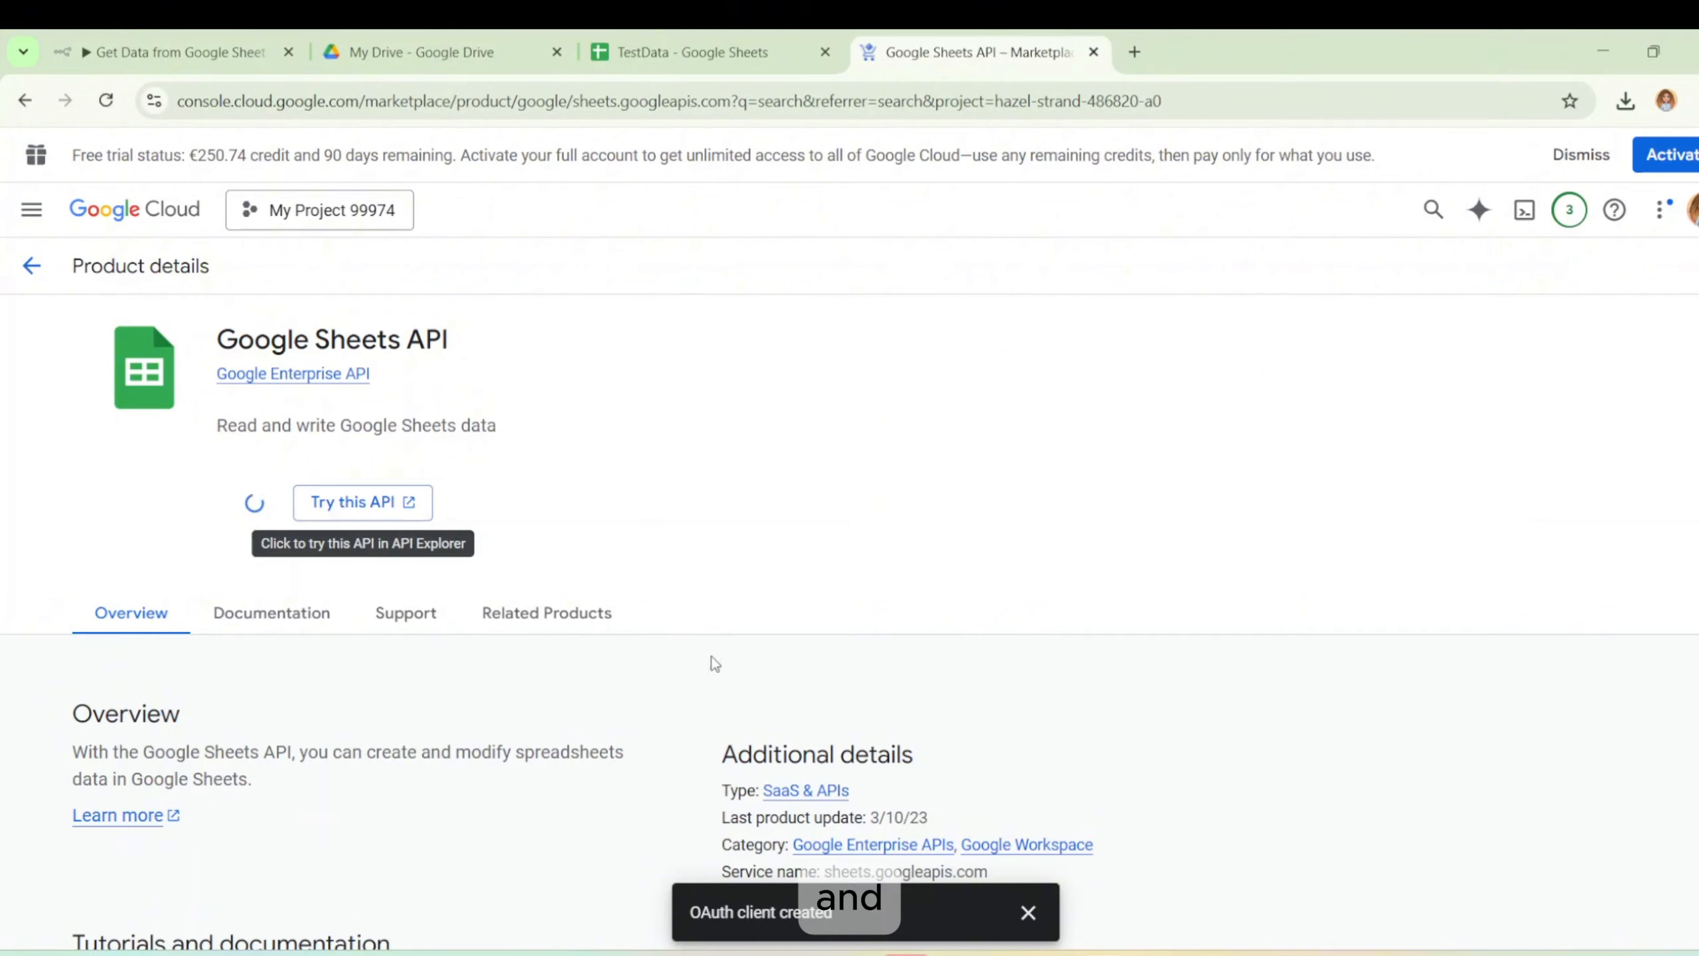
click(1043, 911)
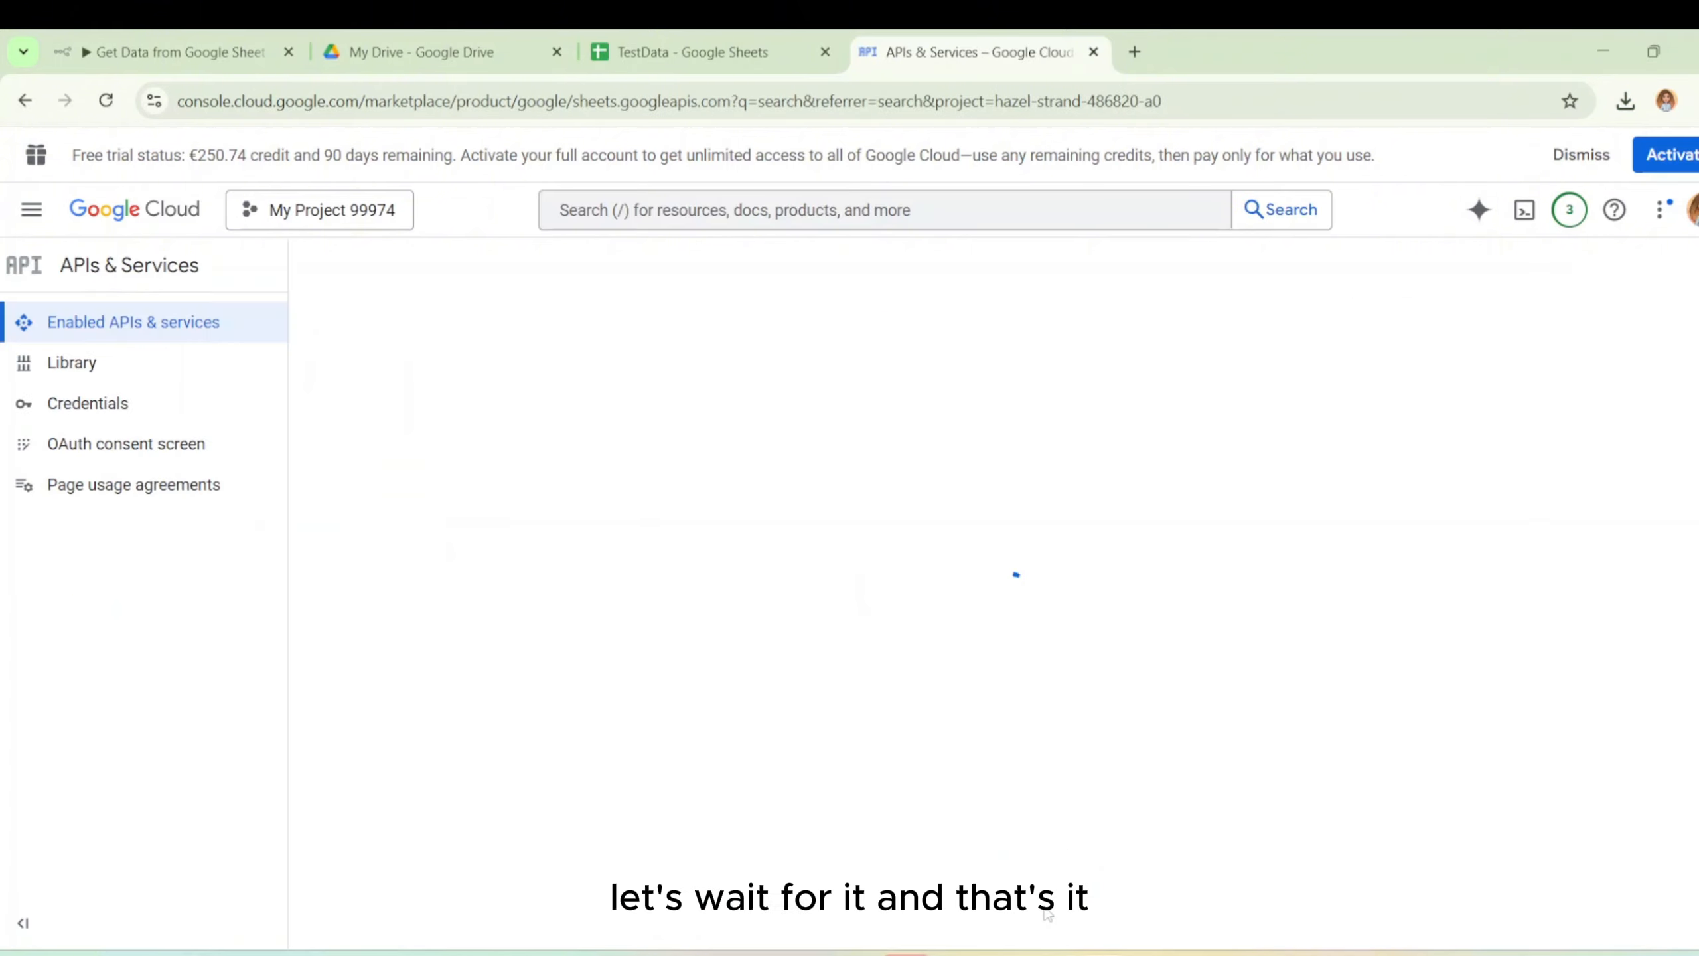
click(207, 30)
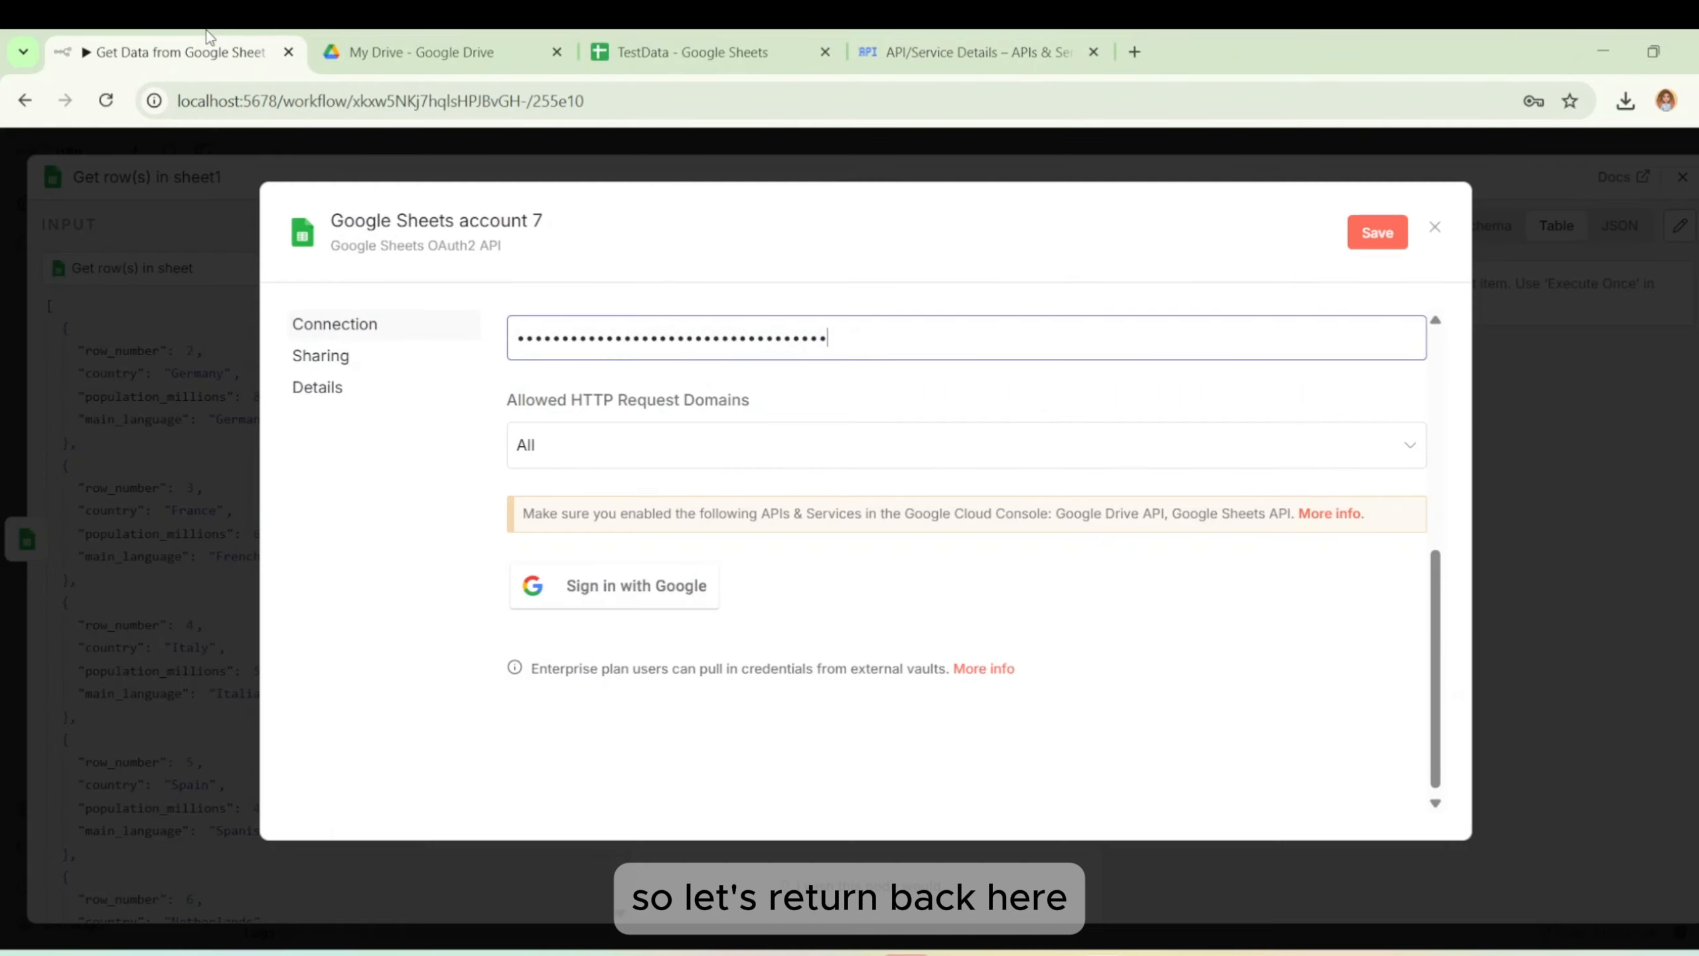
Sign in with Google for Google Sheets account 7, granting all Drive and Sheets permissions despite the unverified-app warning.
click(643, 610)
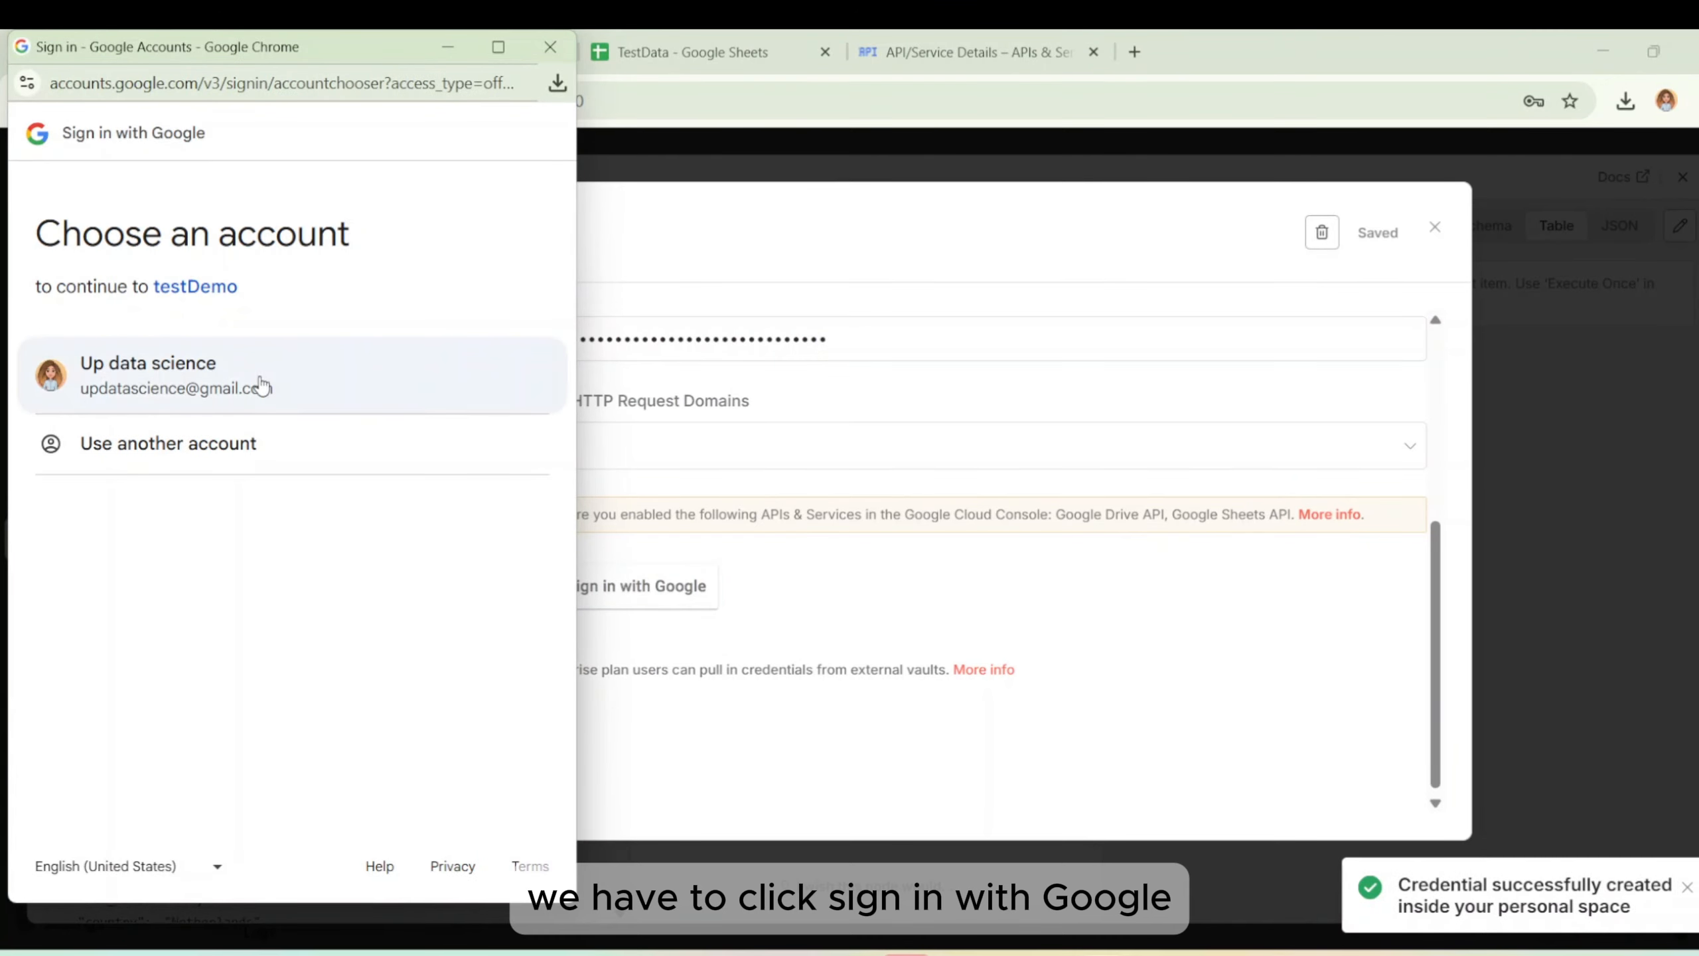
drag(266, 387, 261, 378)
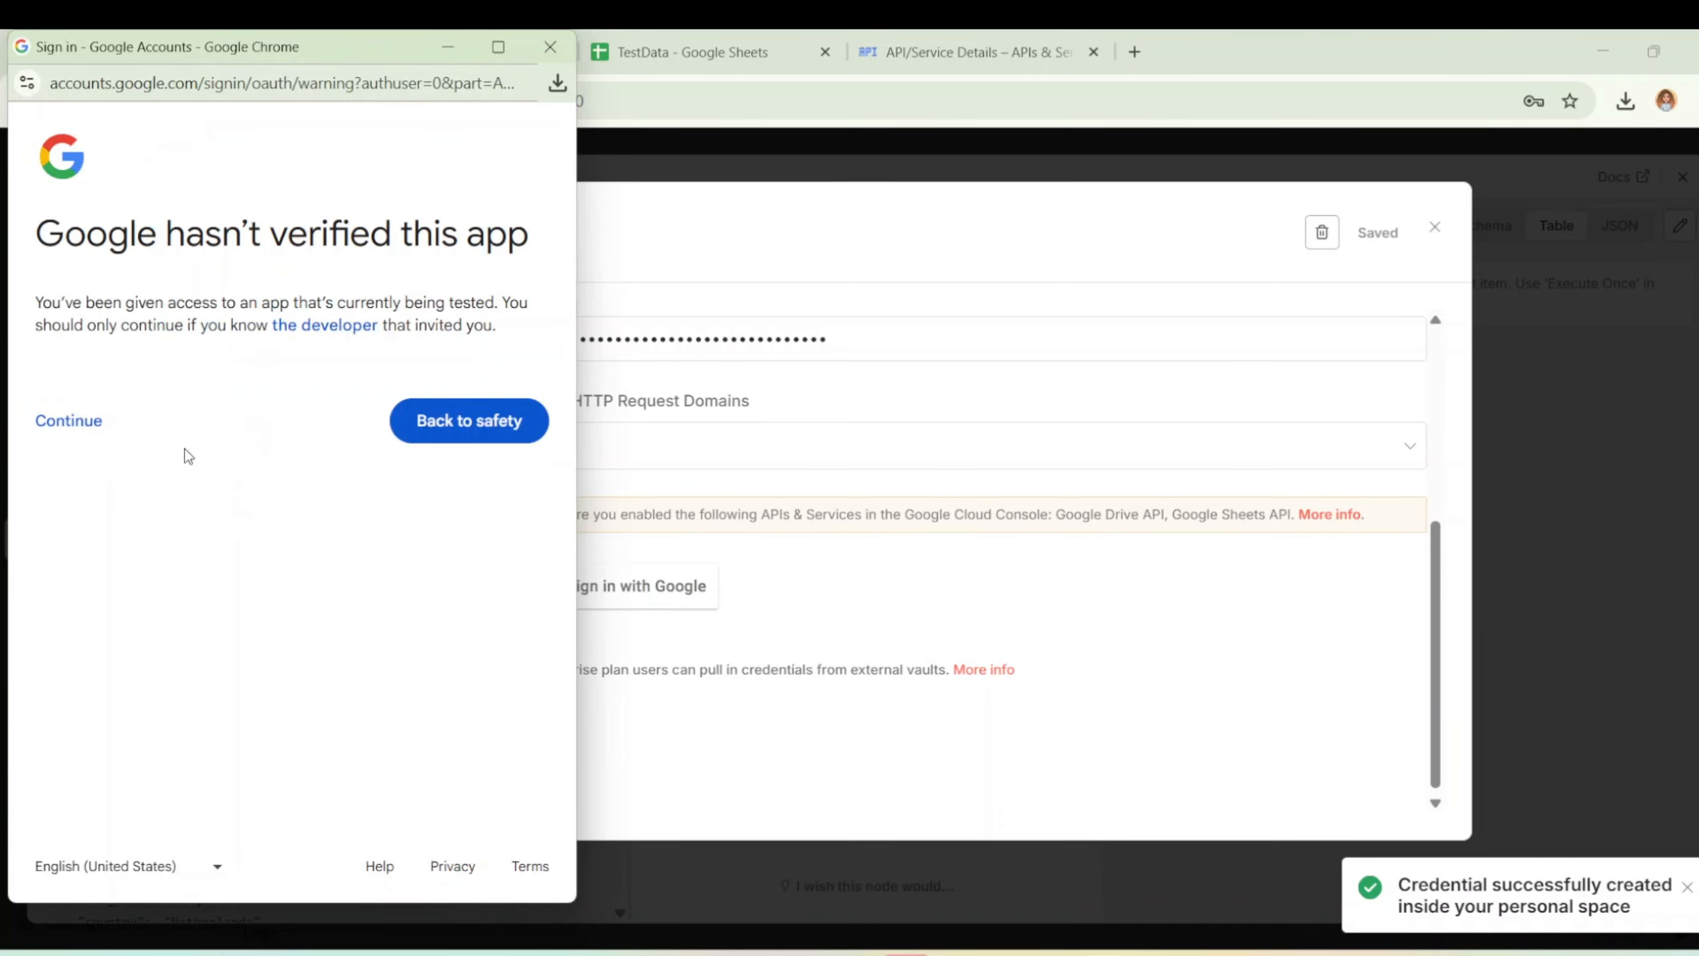
click(79, 423)
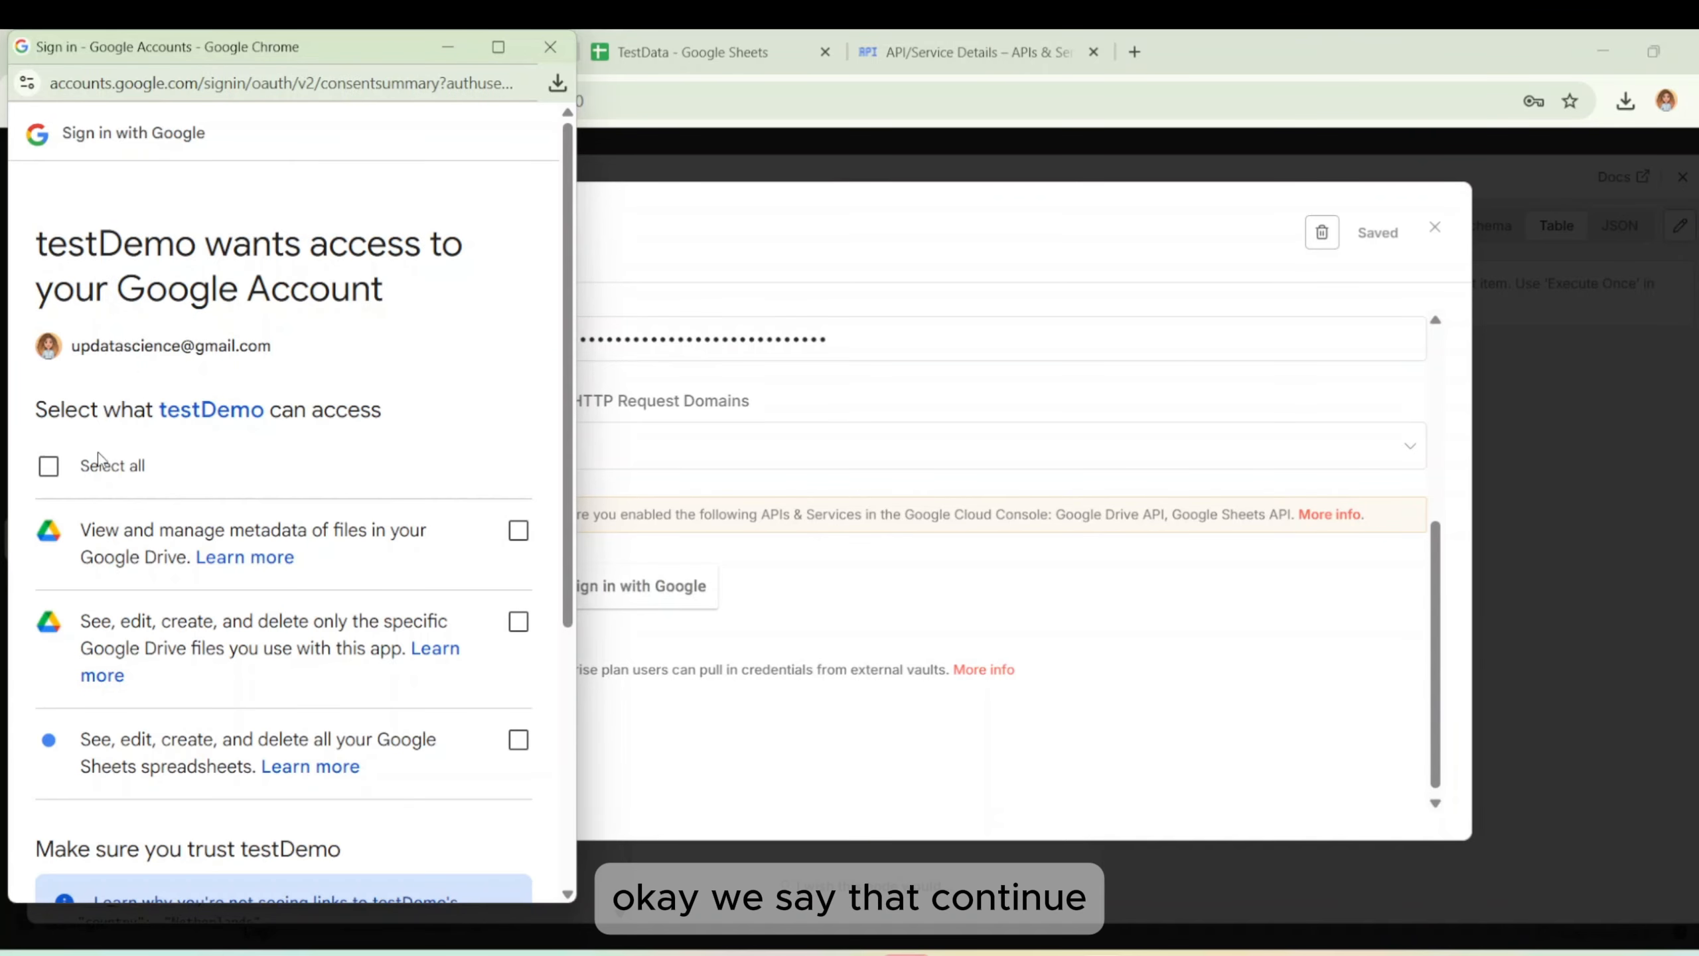
click(93, 469)
scroll(275, 488, down, 5)
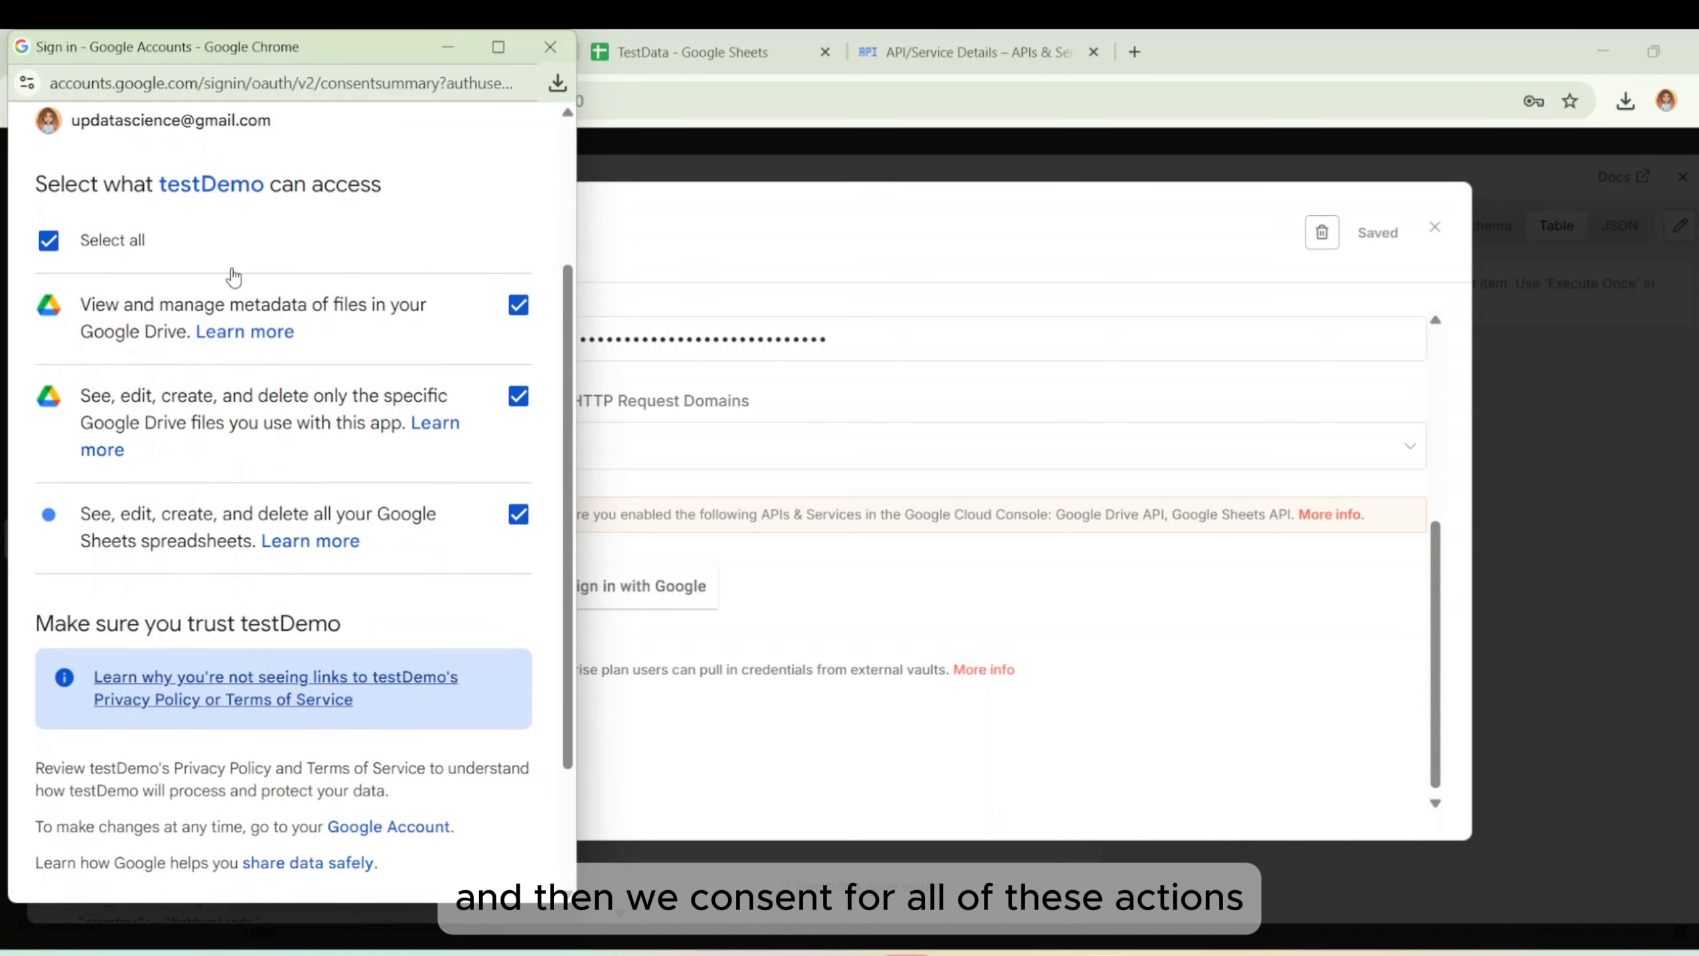
click(373, 790)
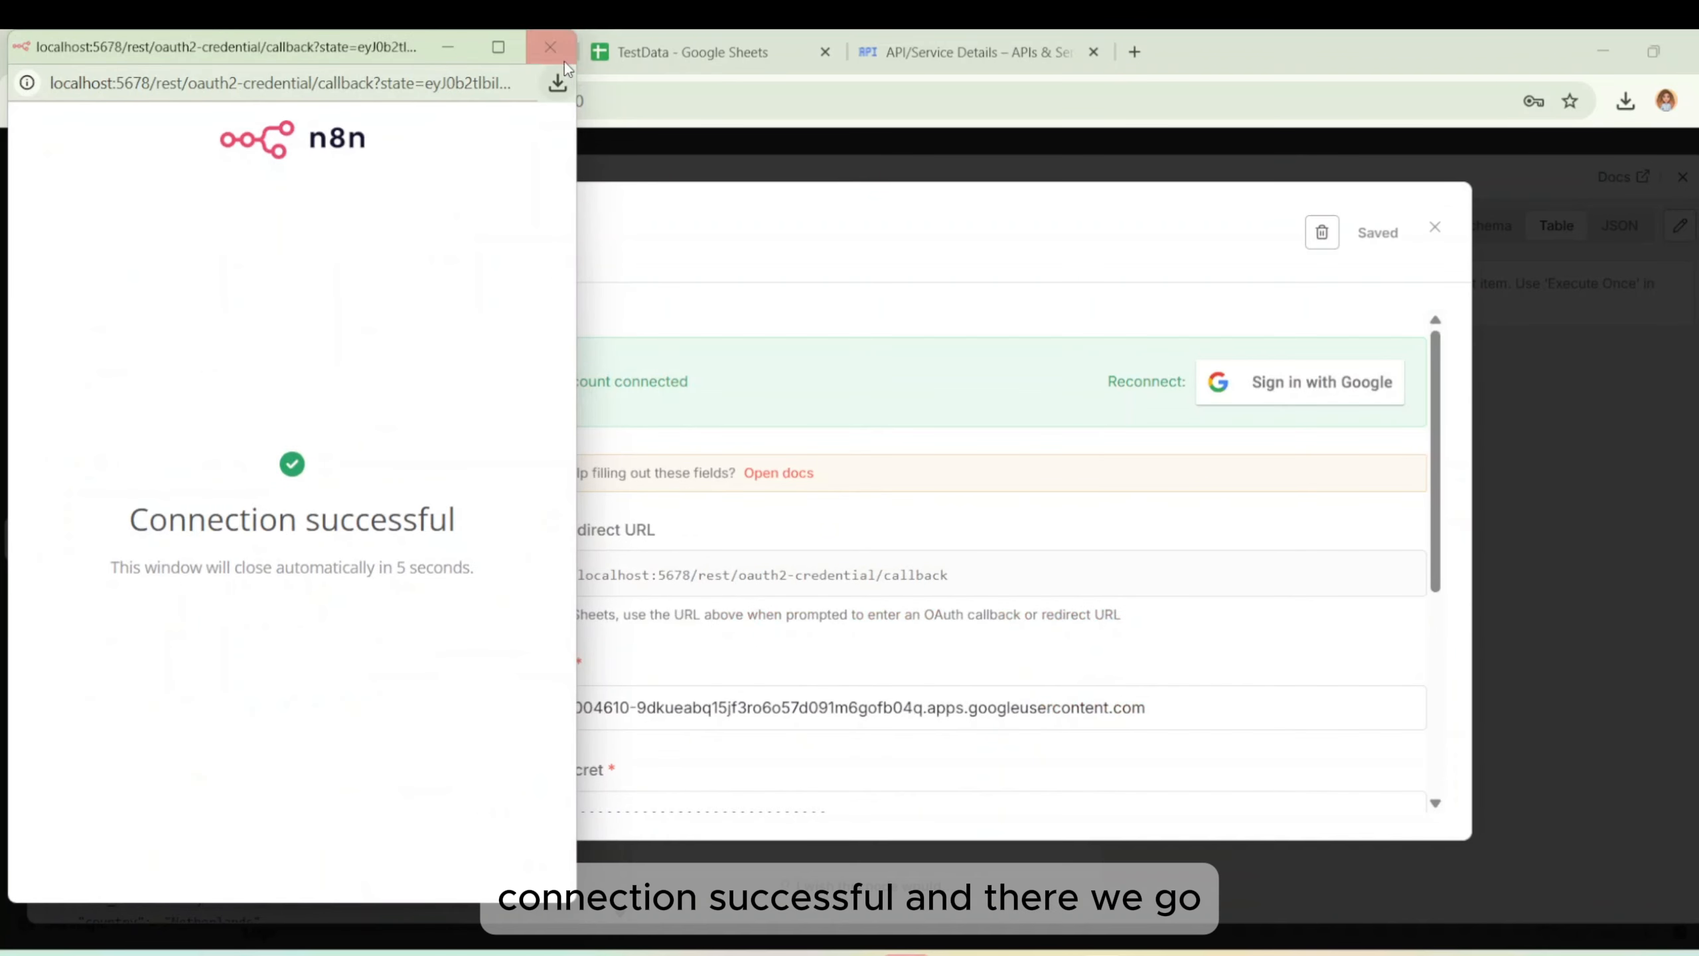
click(549, 47)
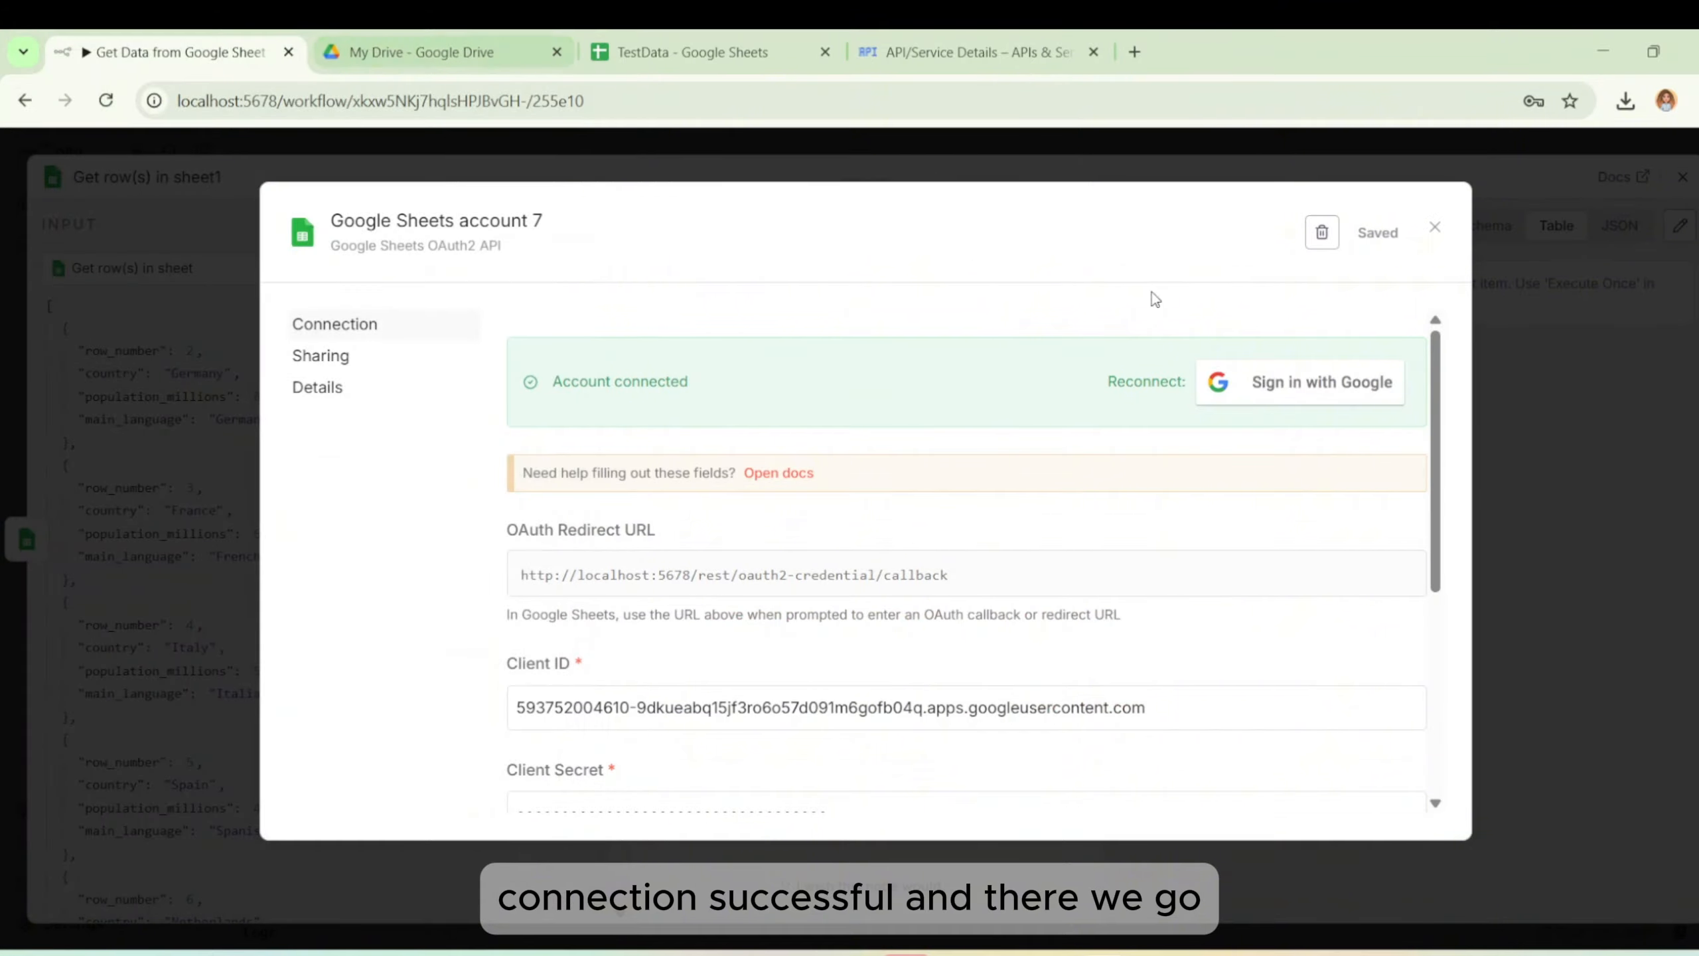
click(1433, 228)
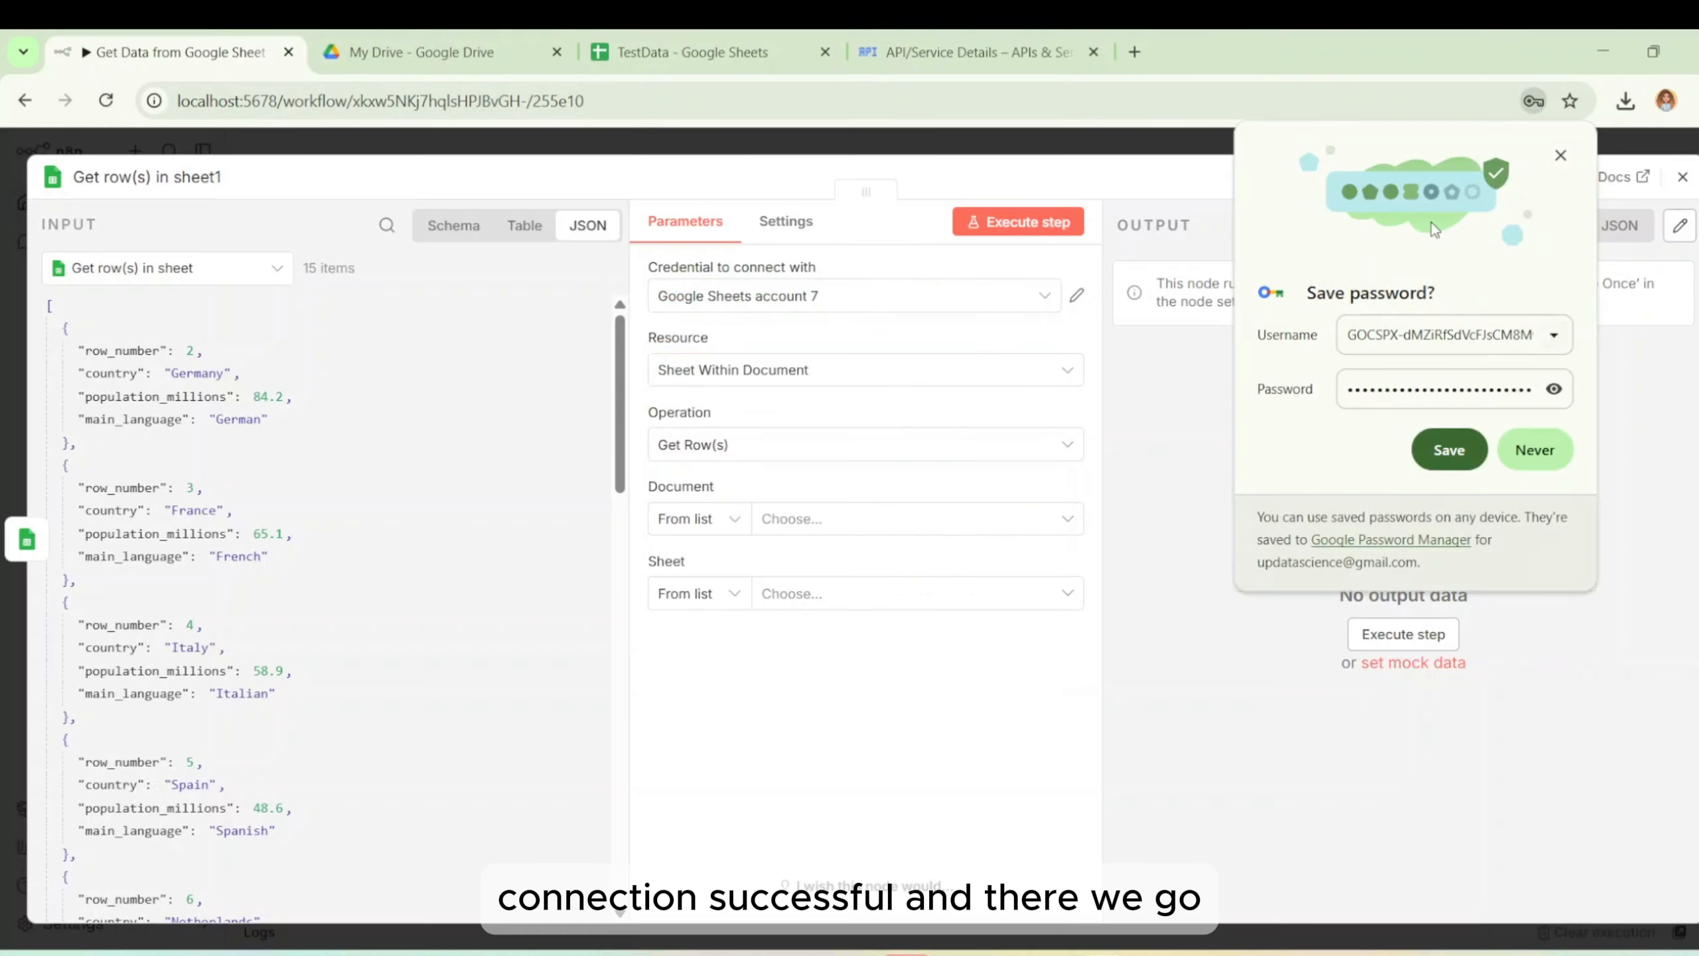
Dismiss Chrome's save-password offer, then set Document to TestData and Sheet to Sheet1.
click(1560, 156)
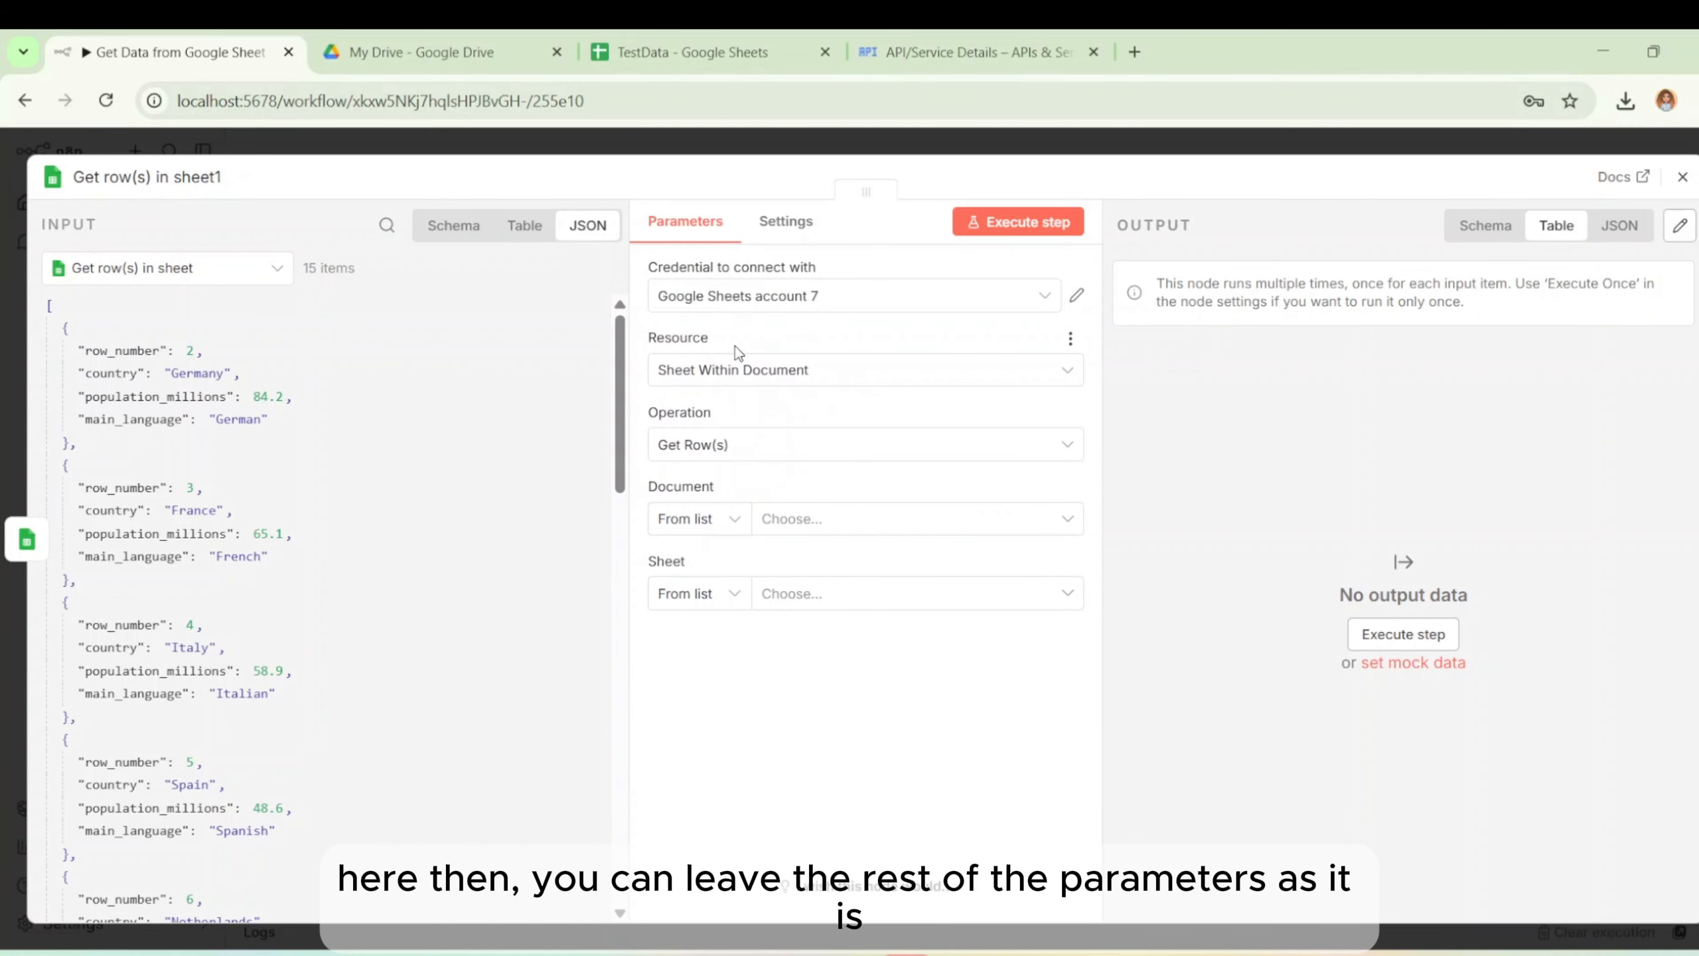
click(787, 529)
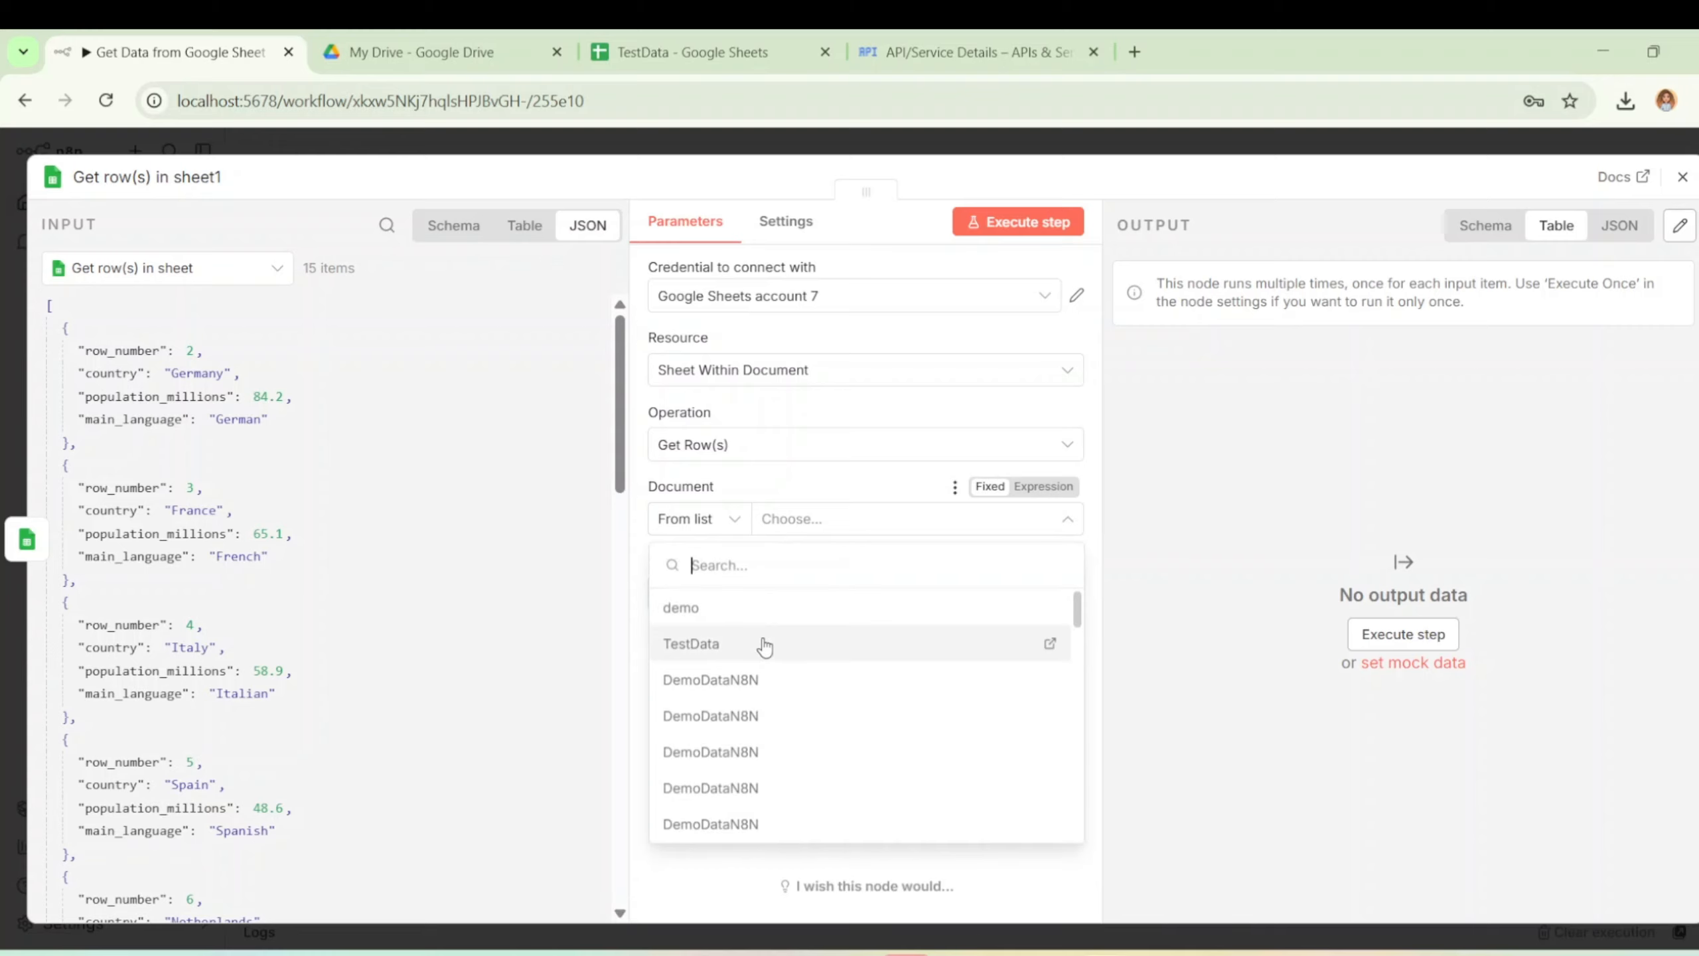
click(765, 645)
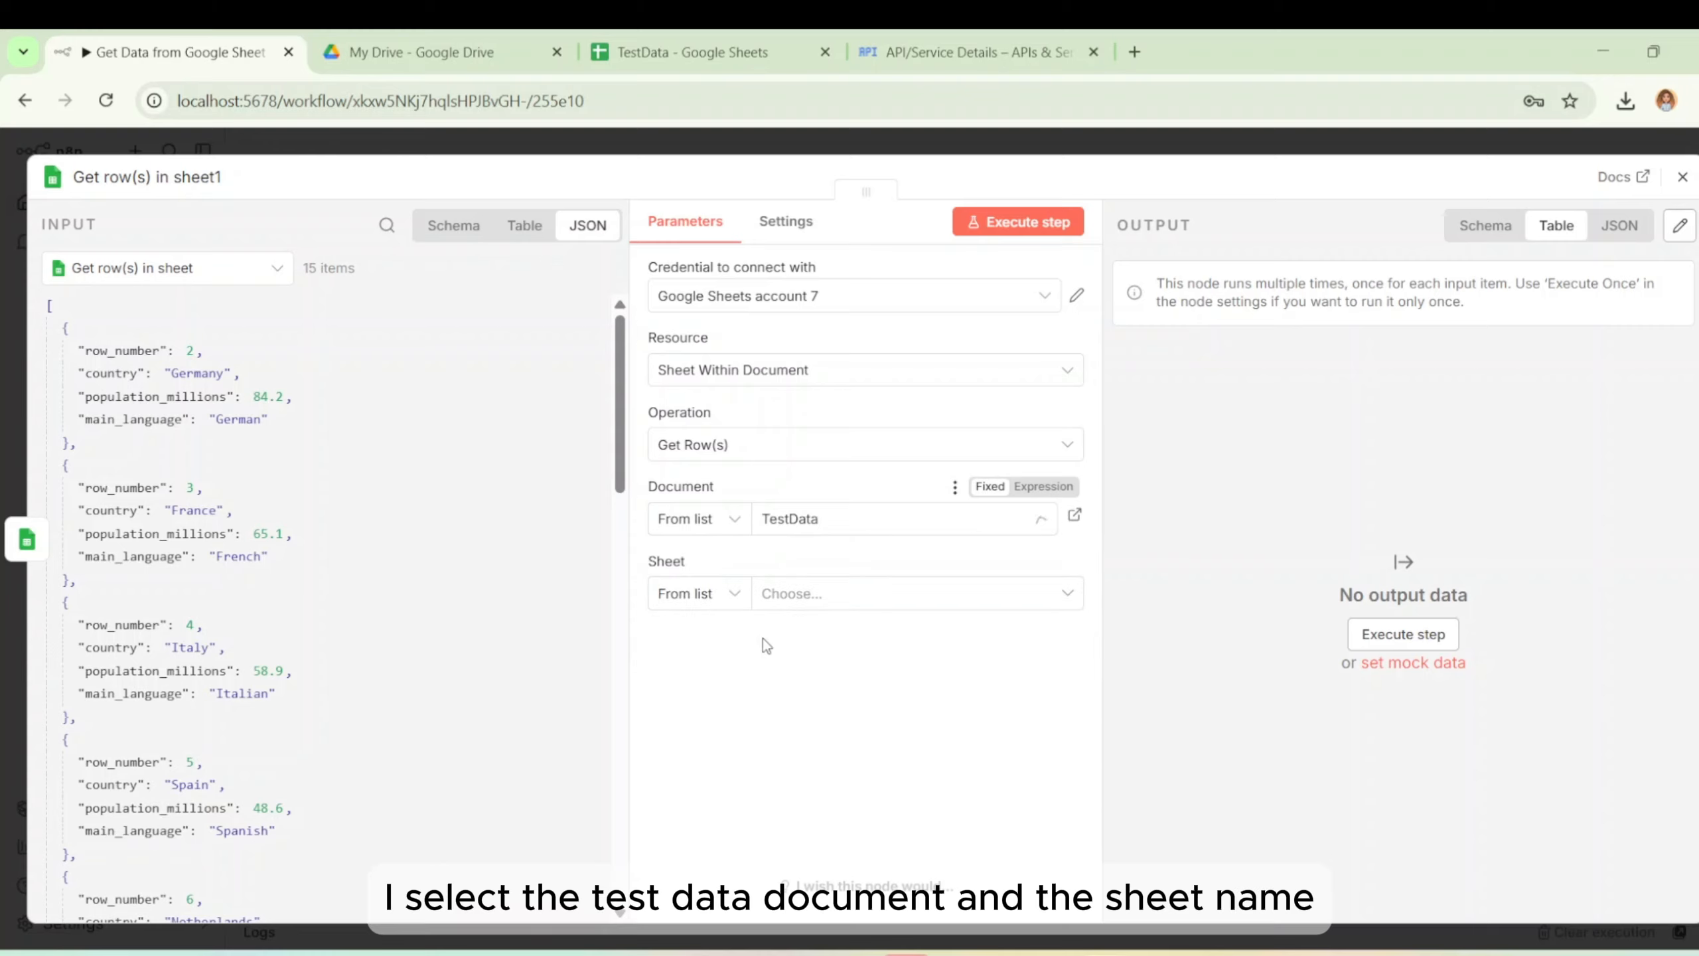
click(808, 595)
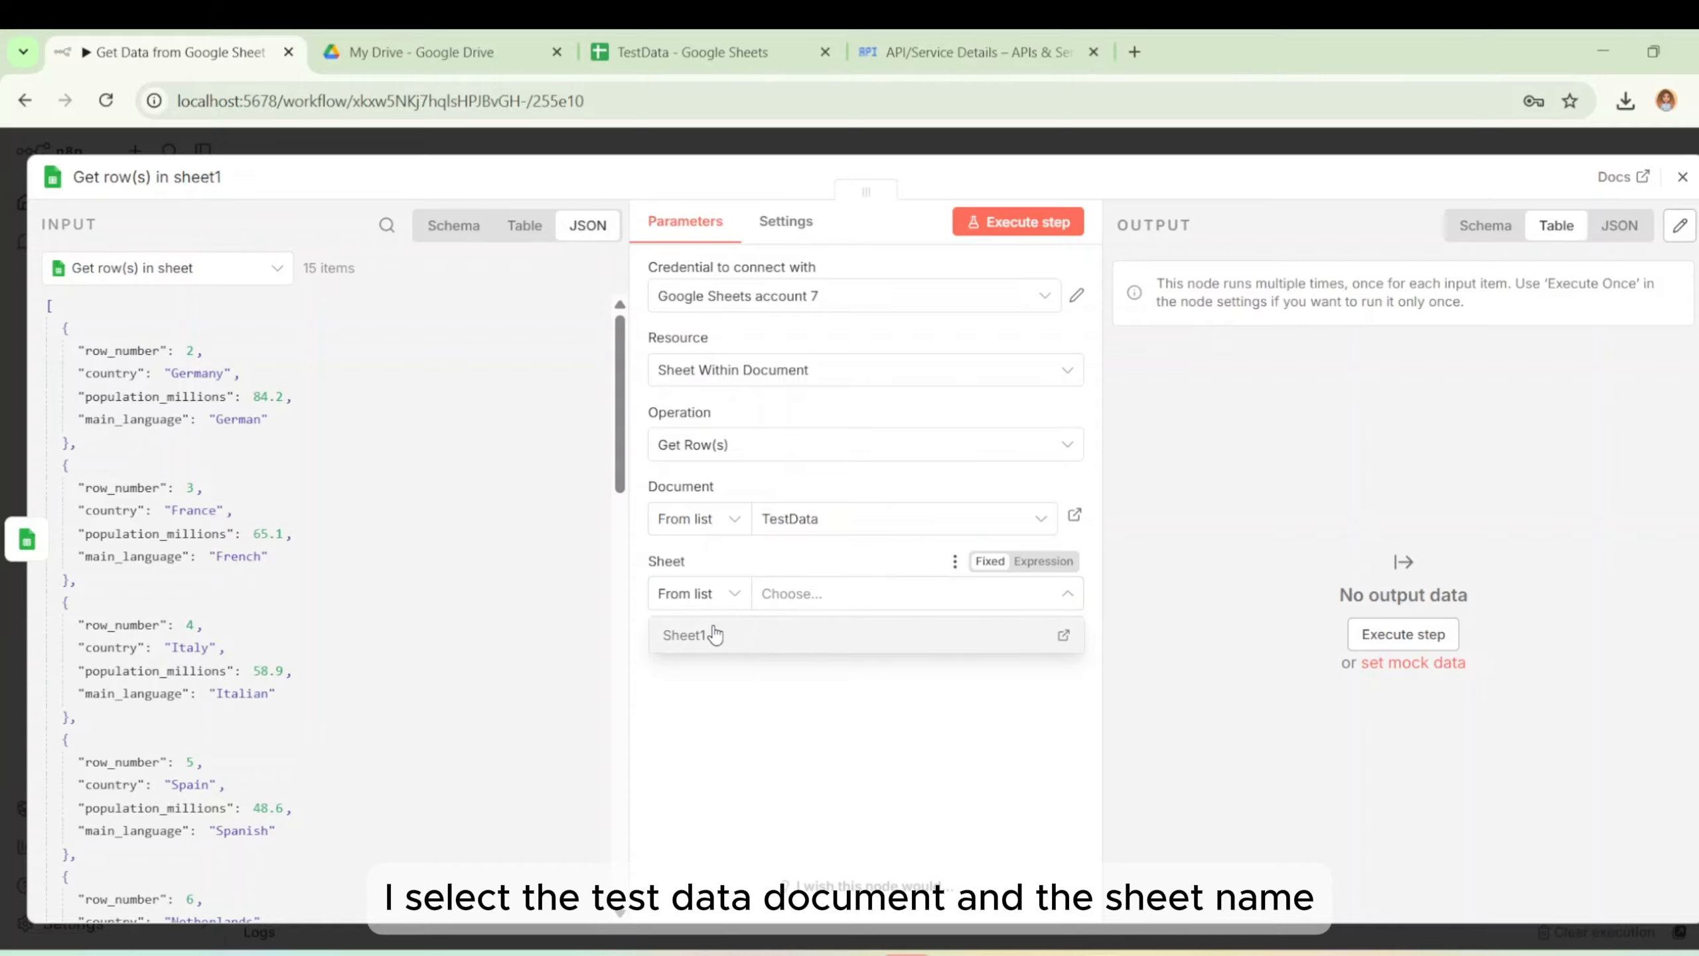
click(714, 635)
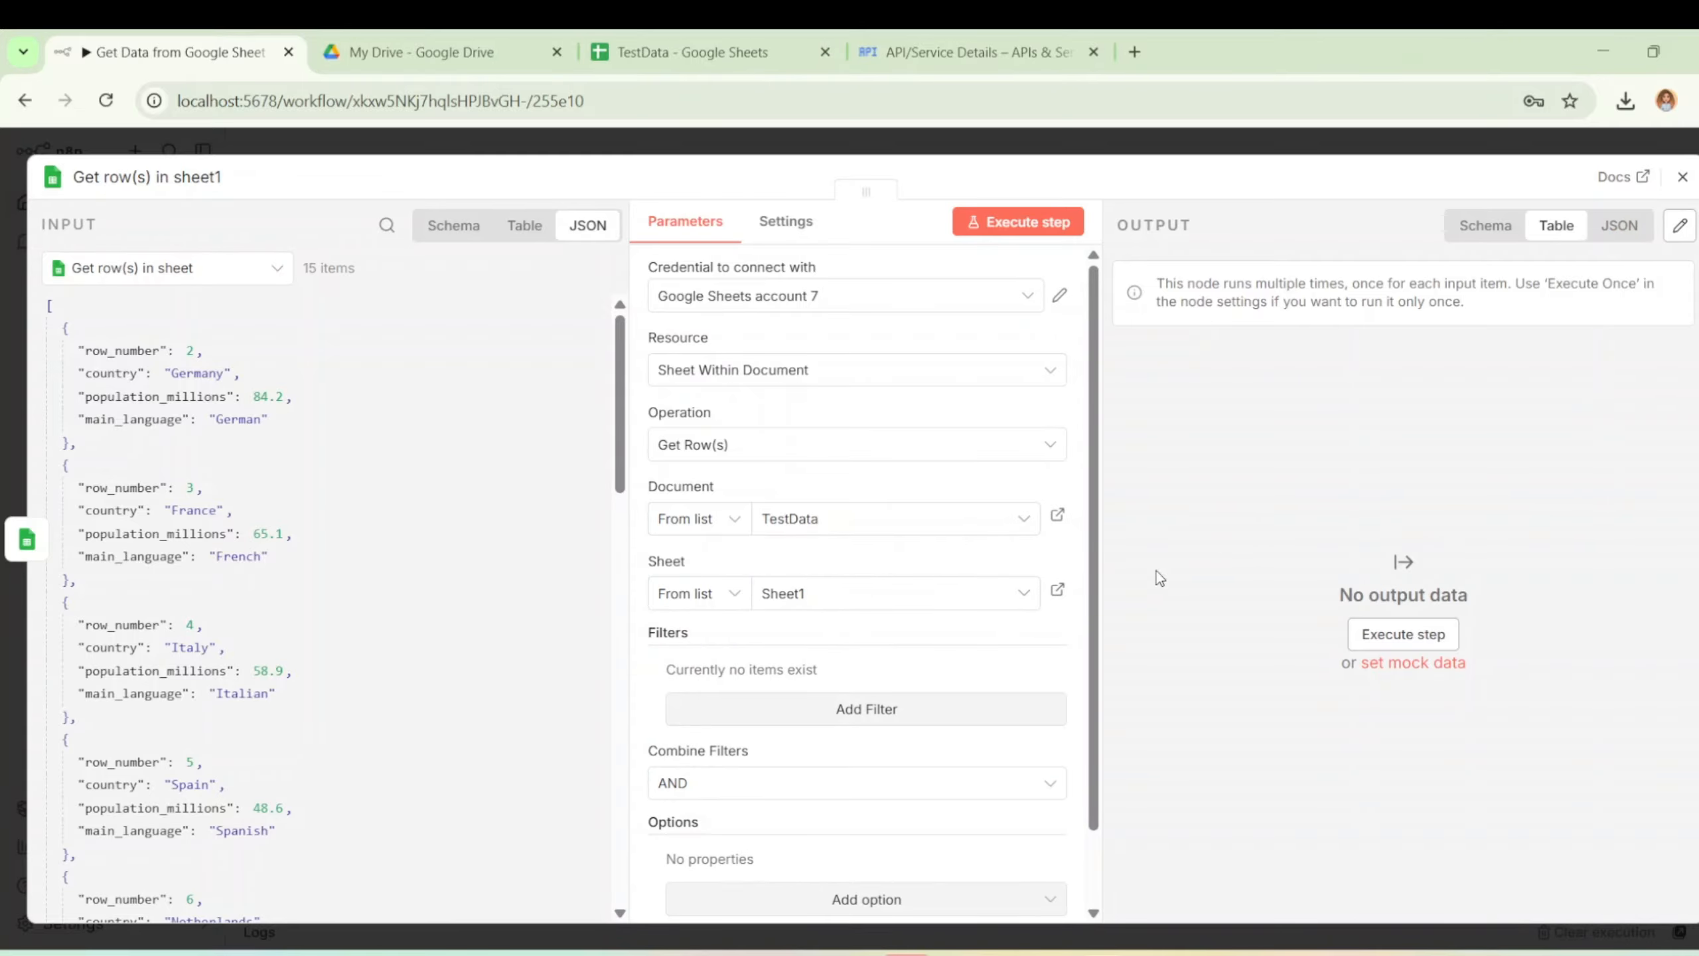
scroll(925, 668, down, 2)
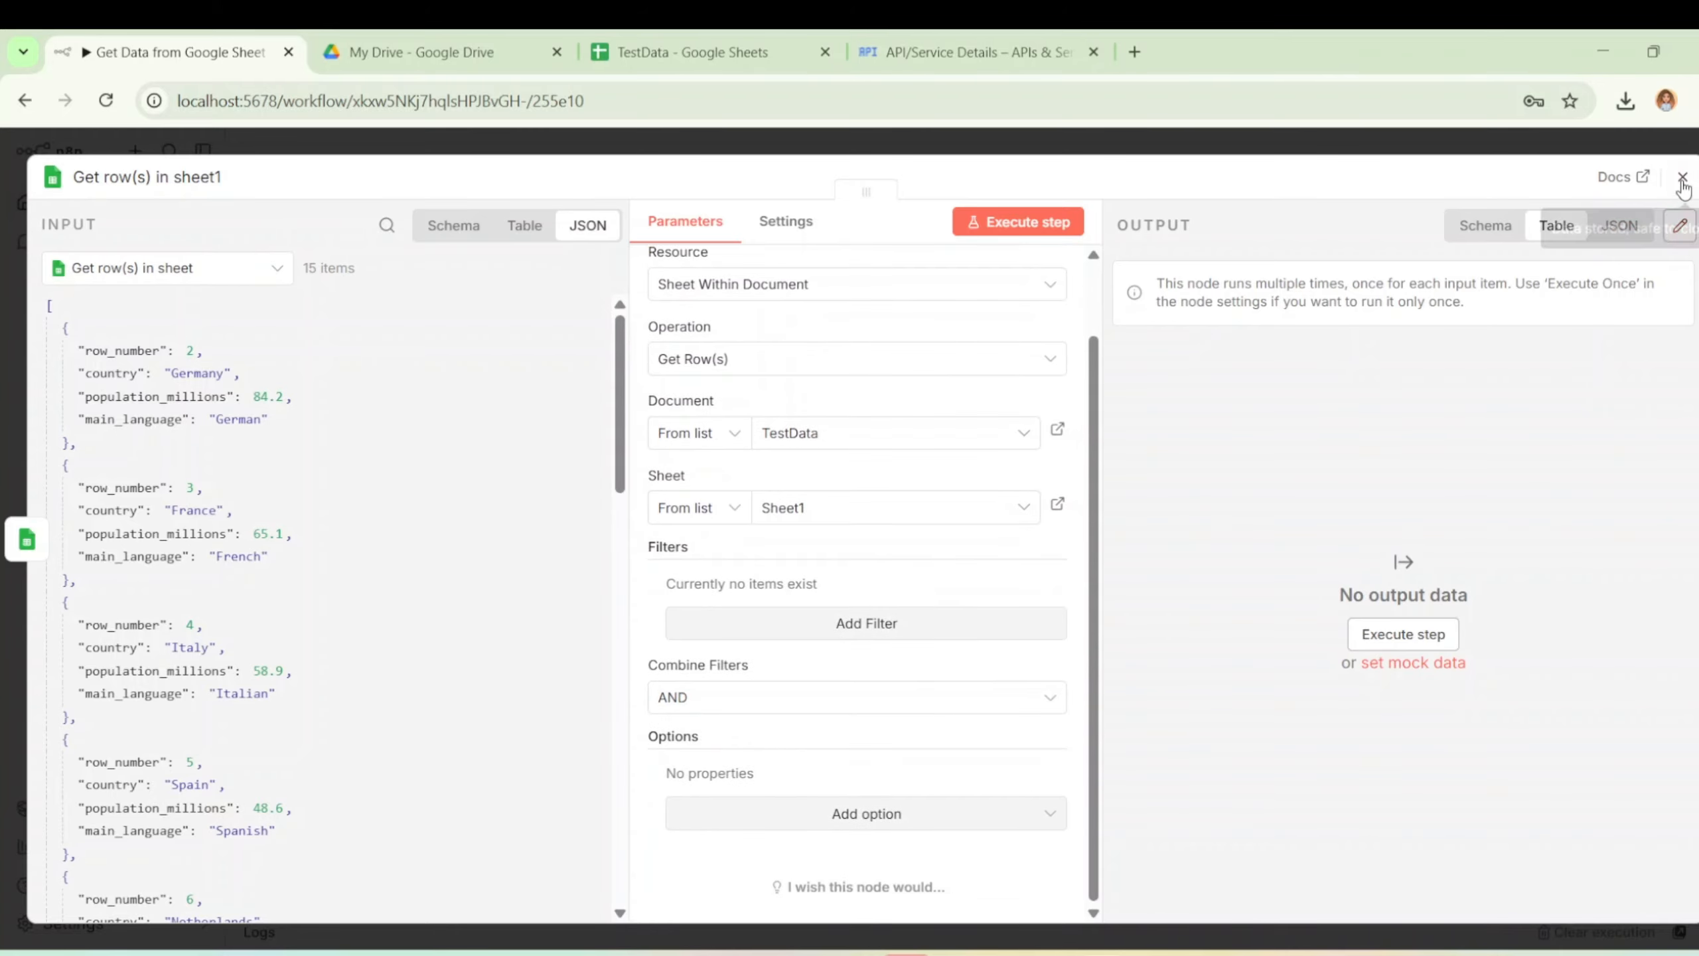
Execute the Get row(s) in sheet1 step and review its 225 country, population and language rows.
click(1027, 228)
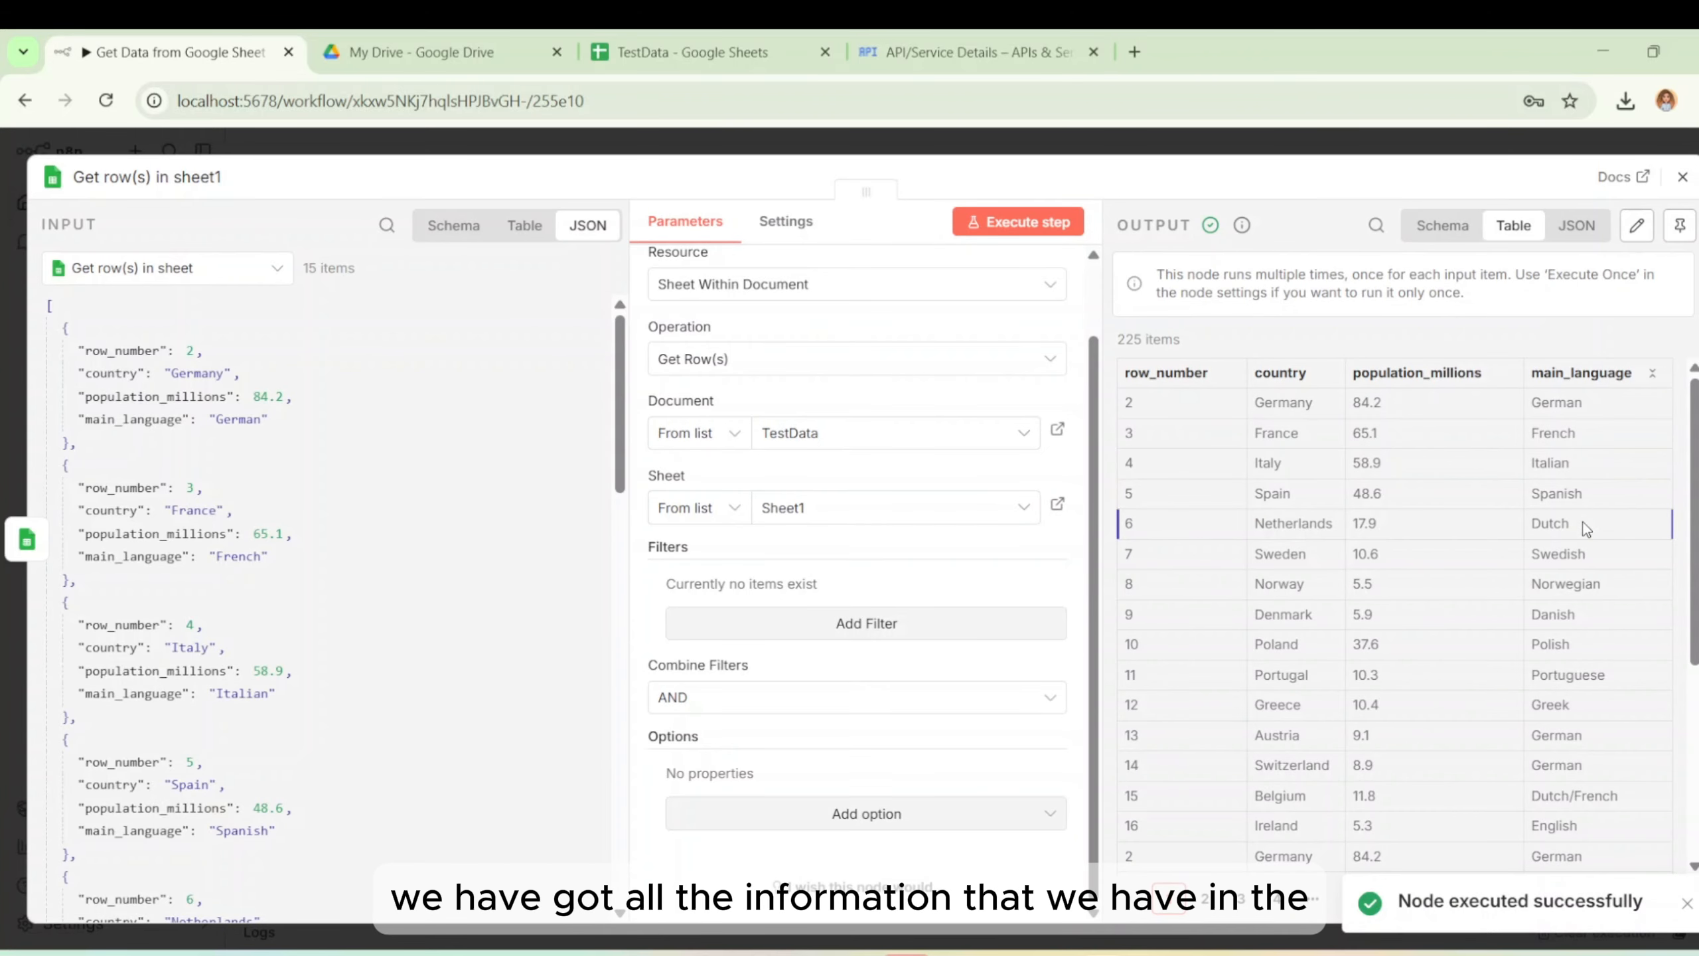
scroll(1582, 532, down, 5)
scroll(1576, 529, up, 5)
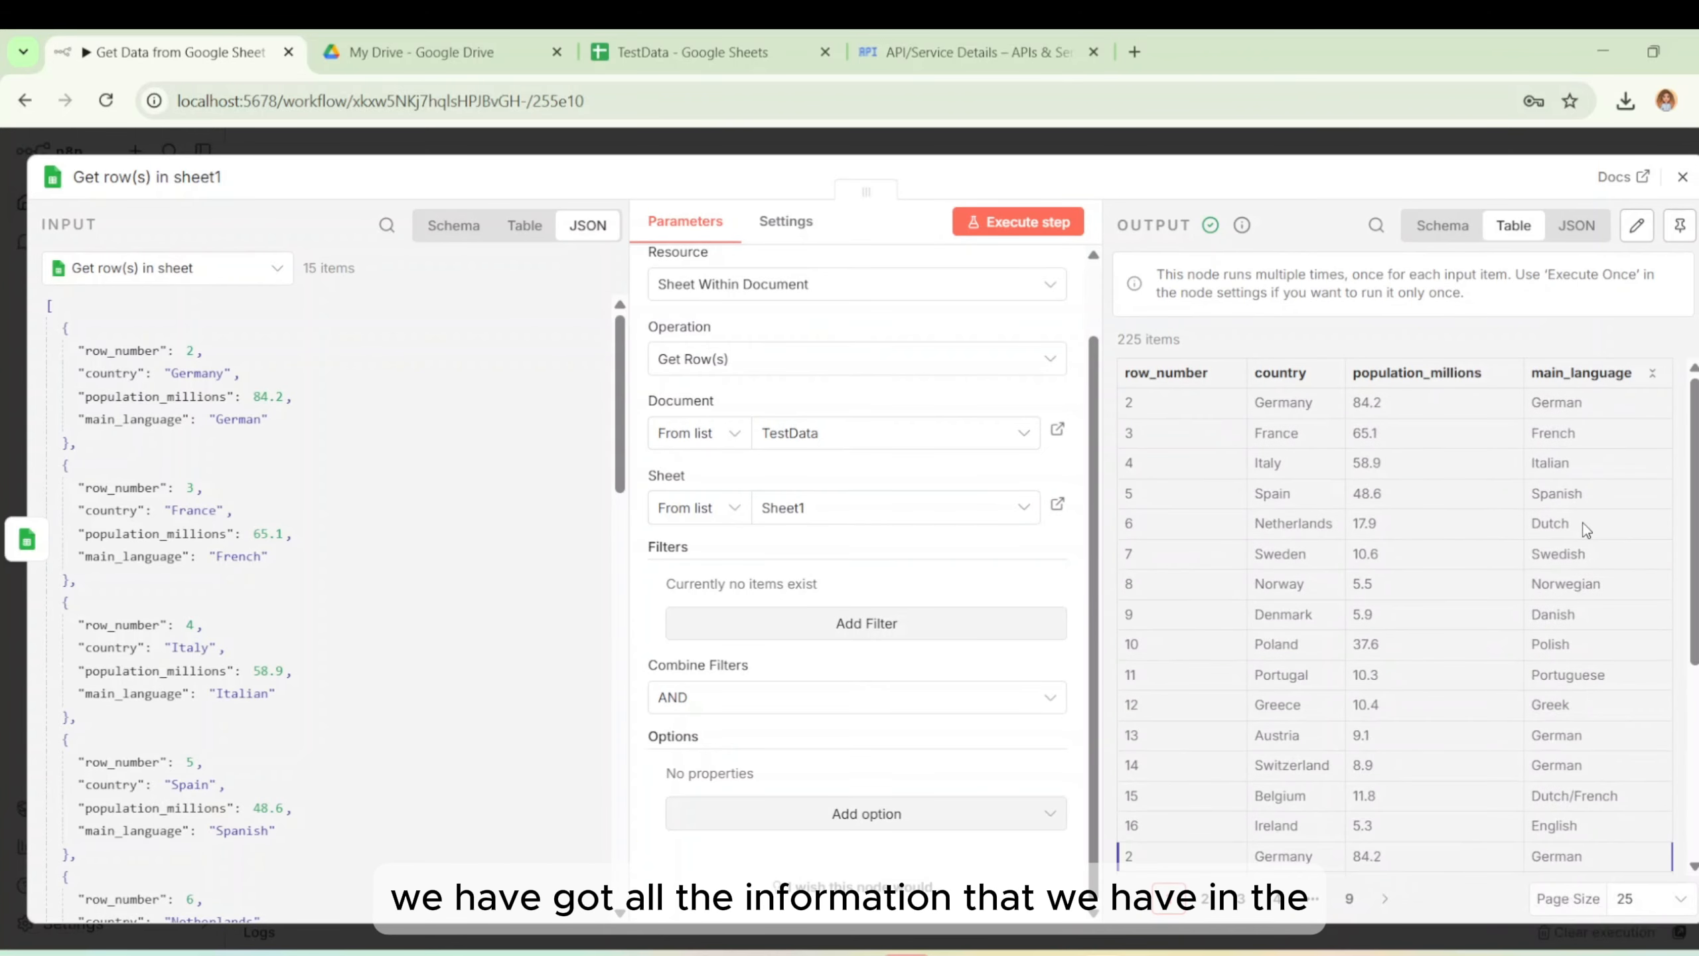